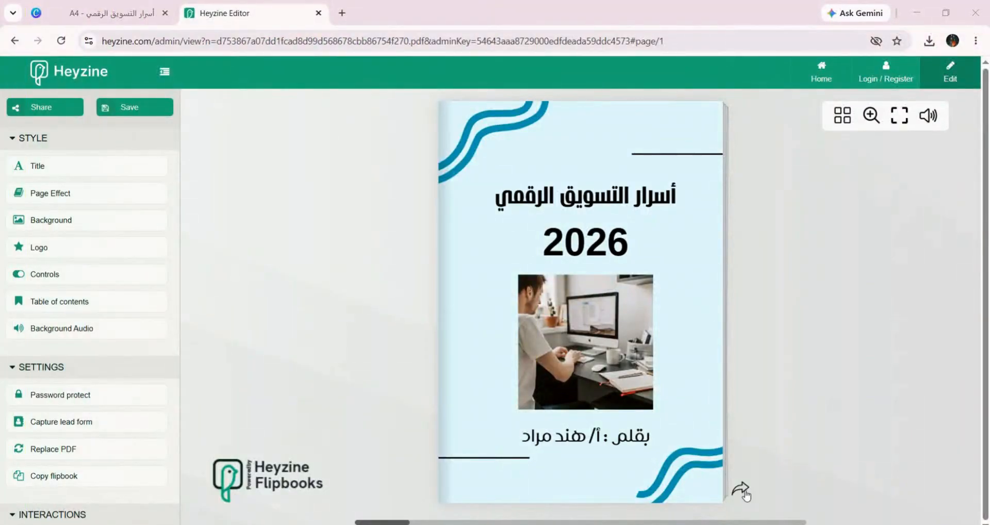
Page through the finished Arabic digital marketing flipbook from its cover to its last pages
left_click(742, 491)
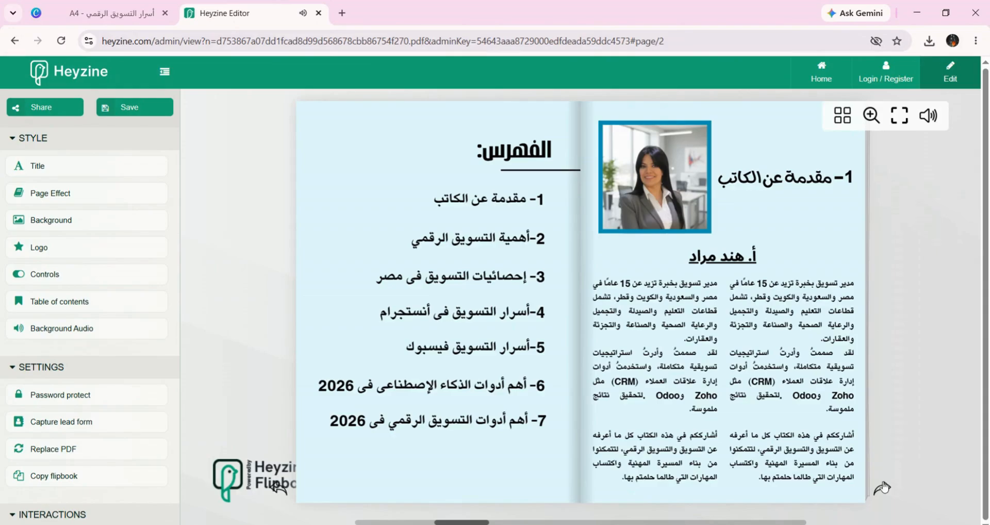
left_click(882, 488)
left_click(882, 488)
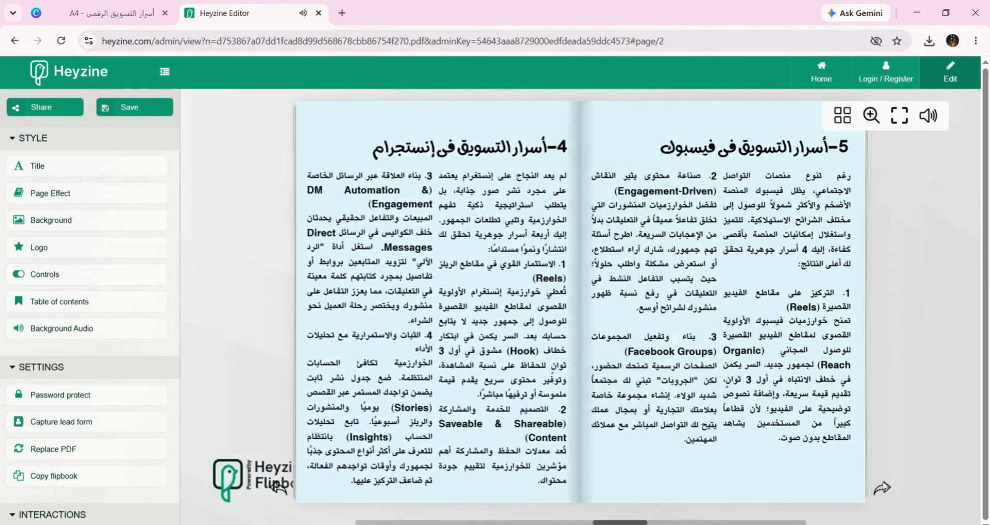
left_click(882, 489)
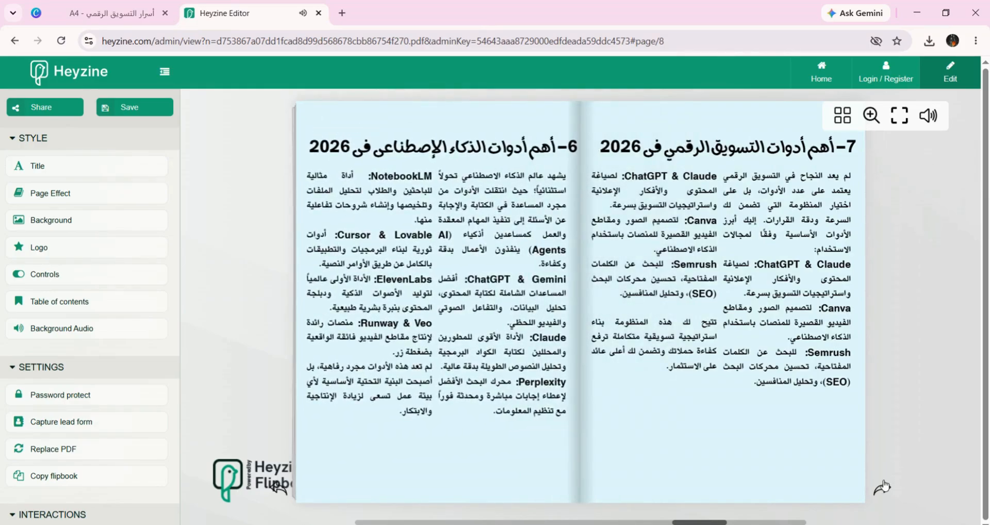
left_click(882, 488)
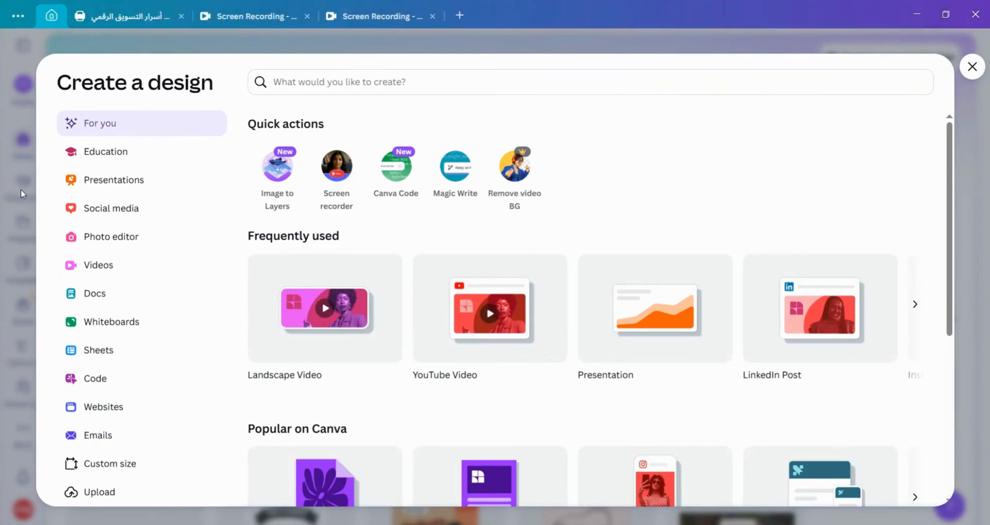
In Canva, create a new blank design using the Document (A4 Portrait) format
scroll(424, 322, "down", 1)
scroll(424, 322, "down", 1)
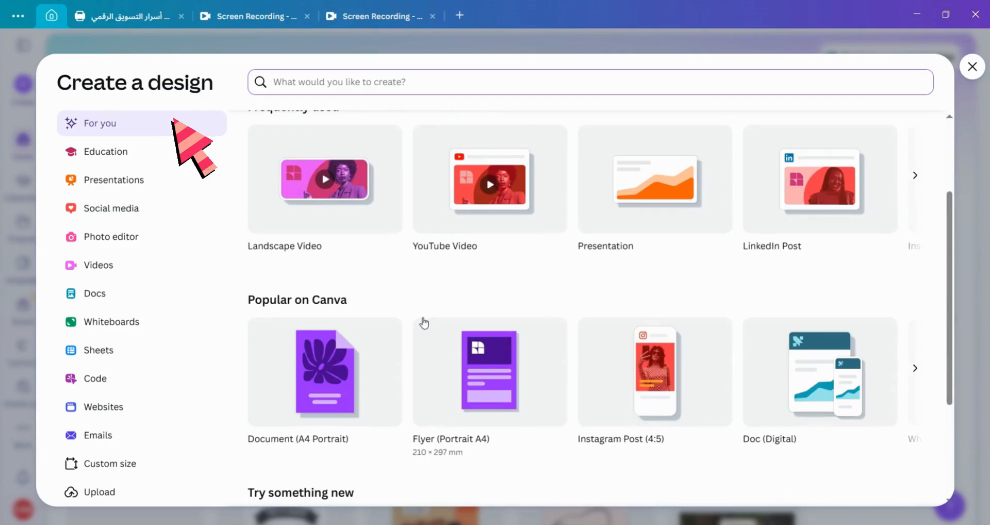
scroll(696, 338, "down", 2)
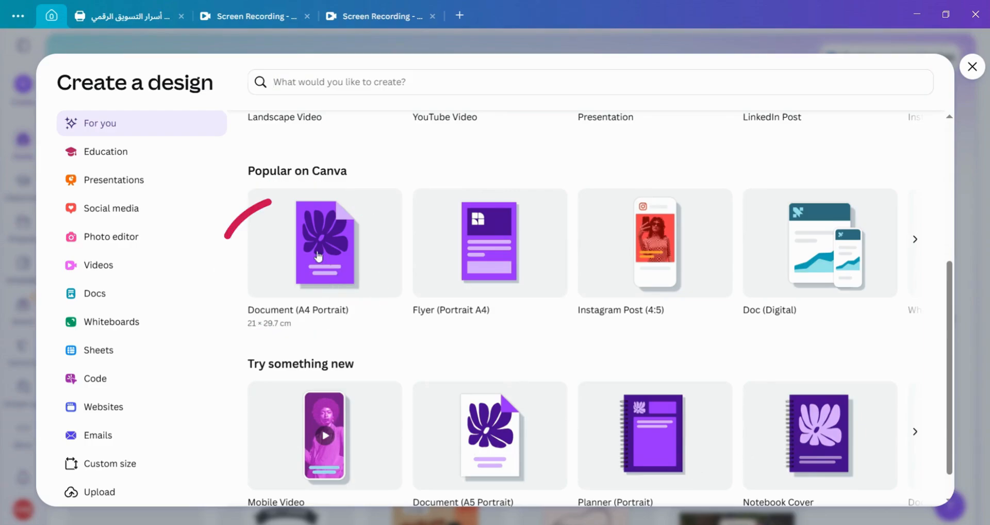
left_click(342, 271)
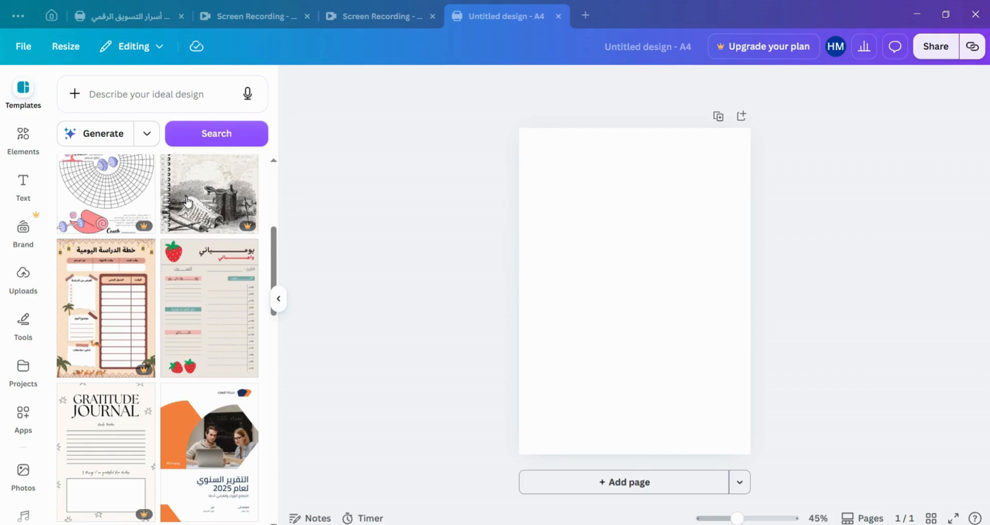
Search the templates for "book cover" and browse the cover designs
left_click(34, 92)
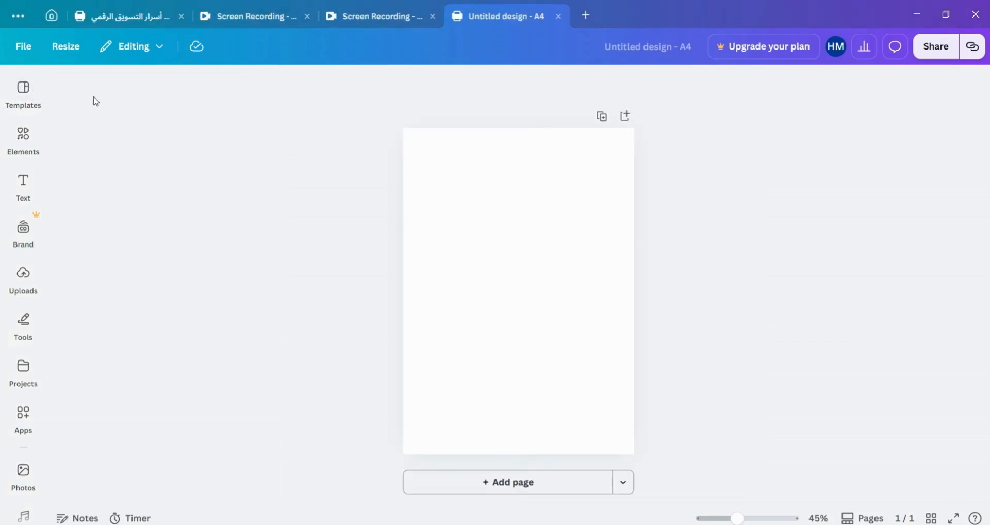
left_click(38, 101)
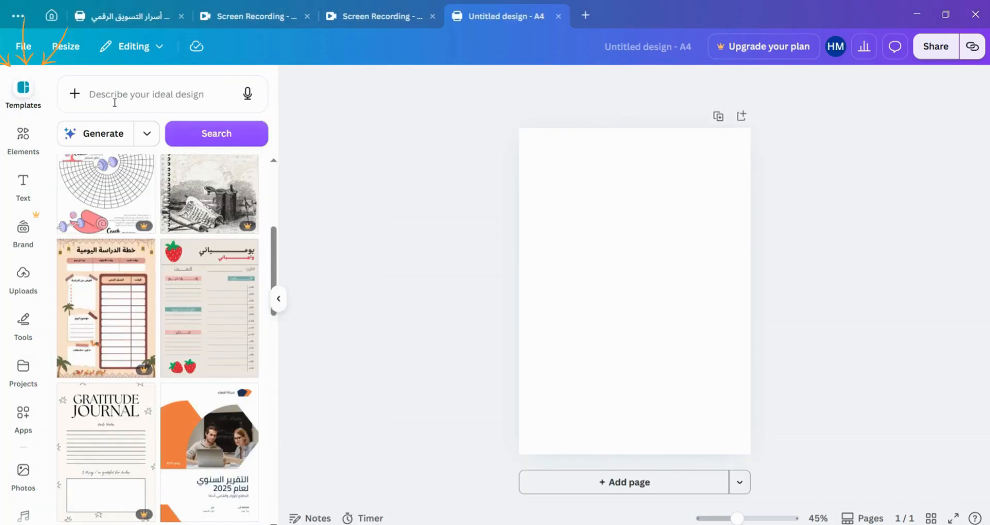
left_click(139, 94)
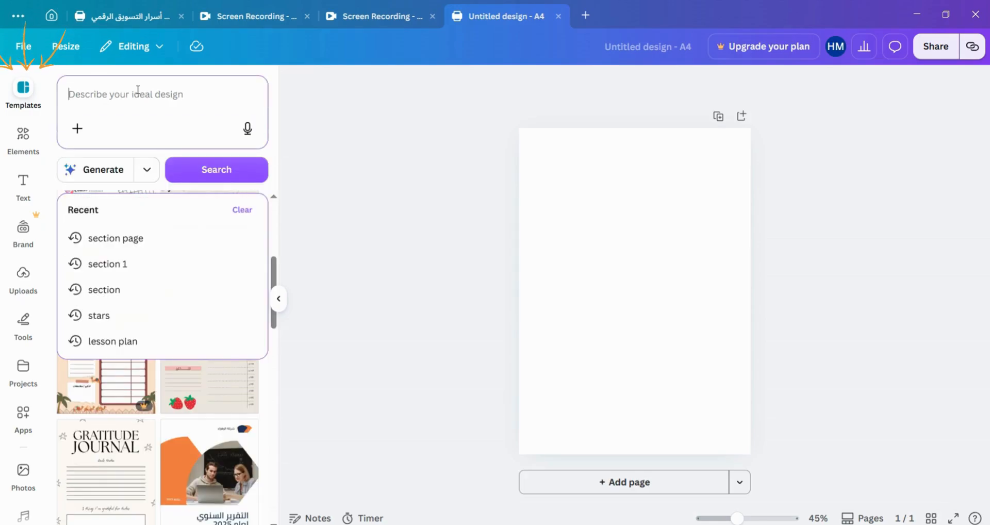
type("book cover")
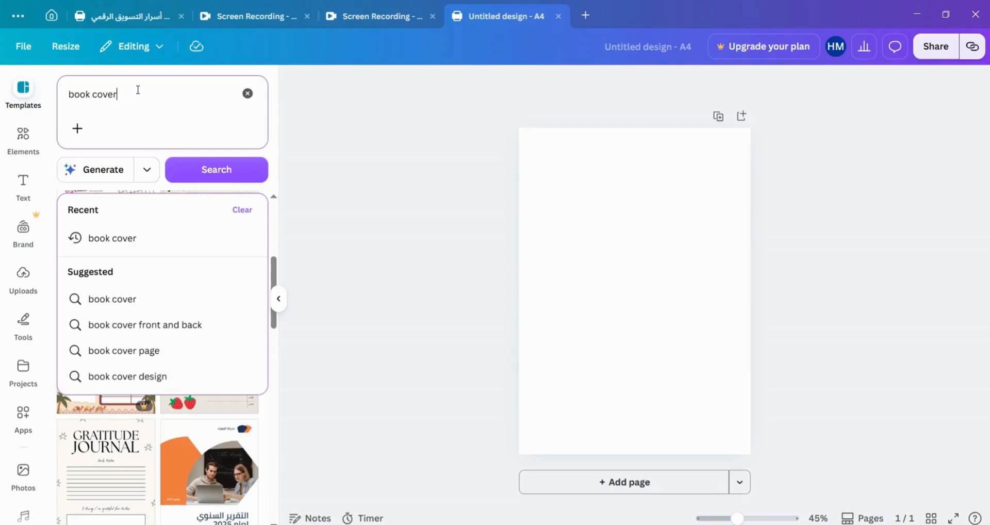
key("Return")
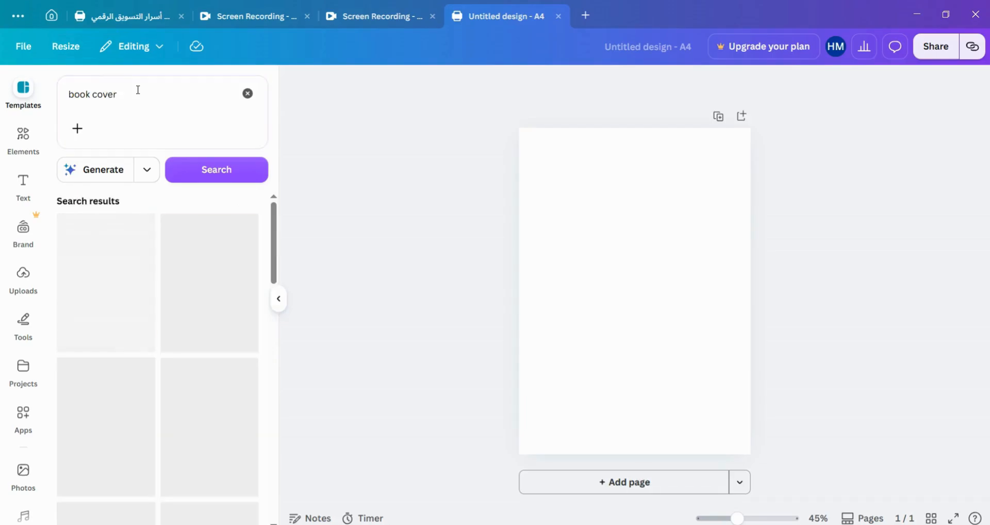
scroll(194, 361, "down", 8)
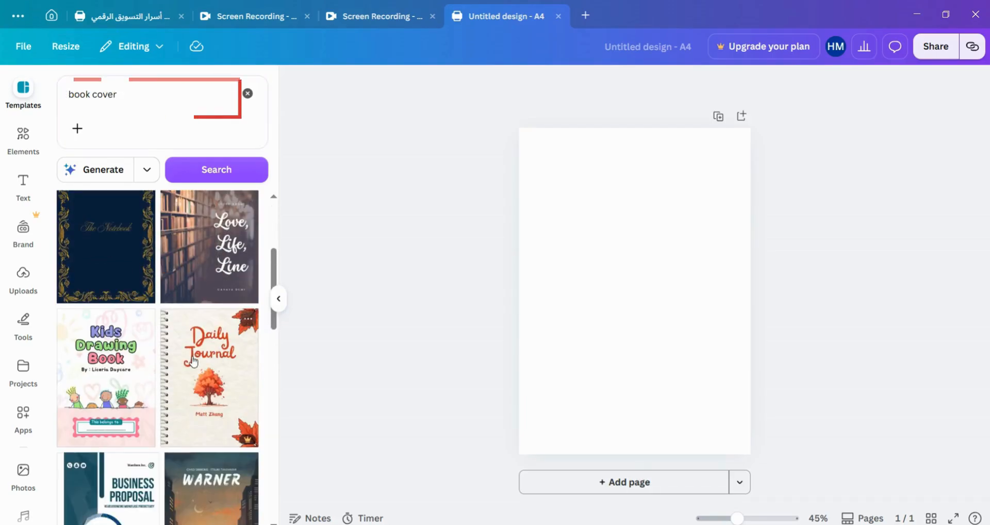
scroll(194, 360, "down", 6)
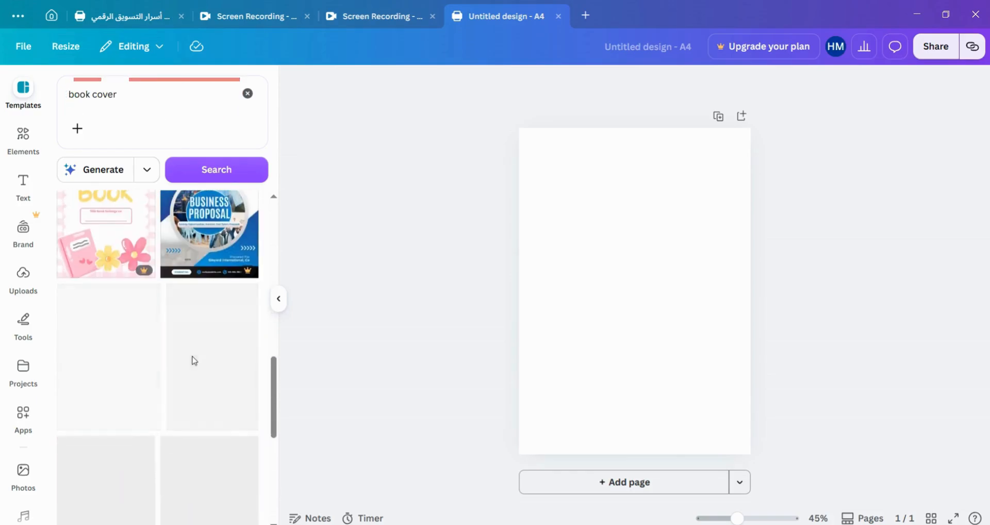
scroll(193, 362, "down", 5)
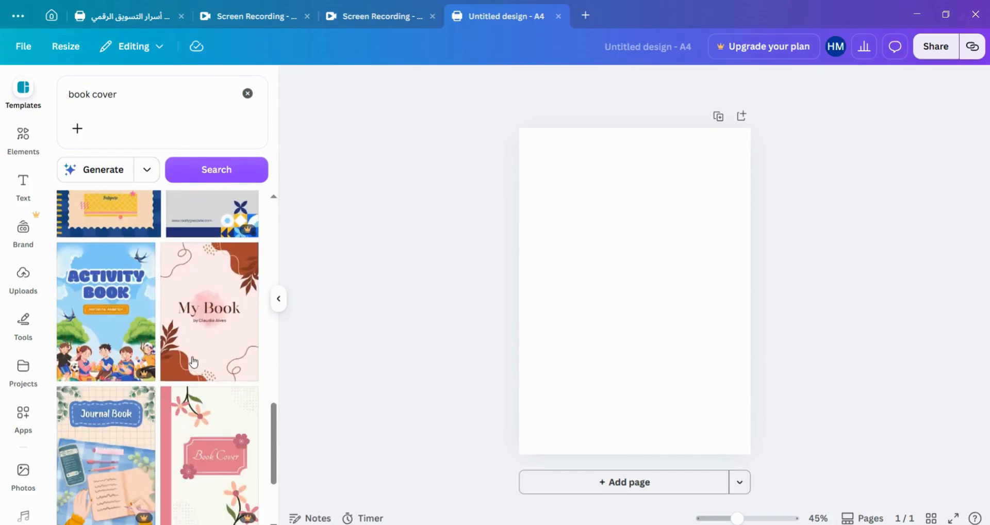
scroll(194, 362, "down", 6)
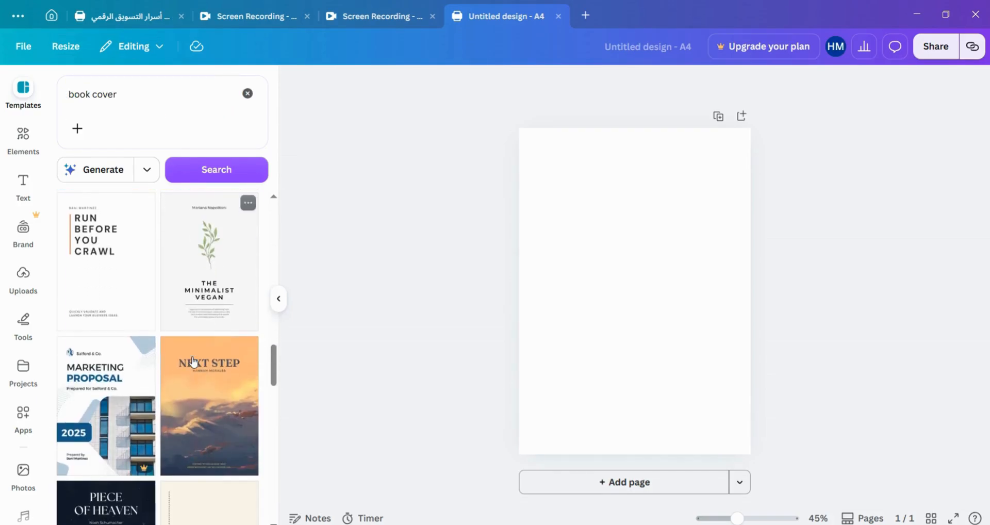
scroll(193, 362, "down", 6)
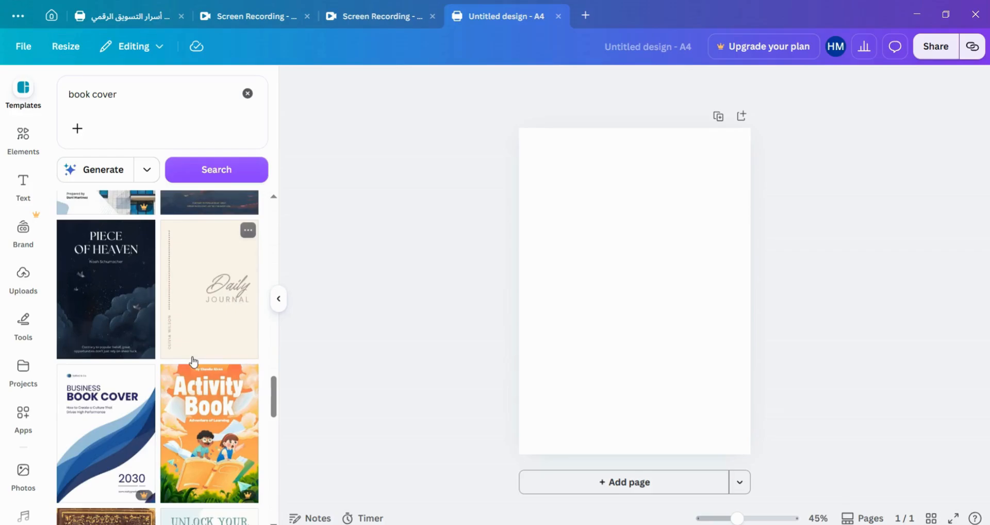
scroll(193, 362, "down", 3)
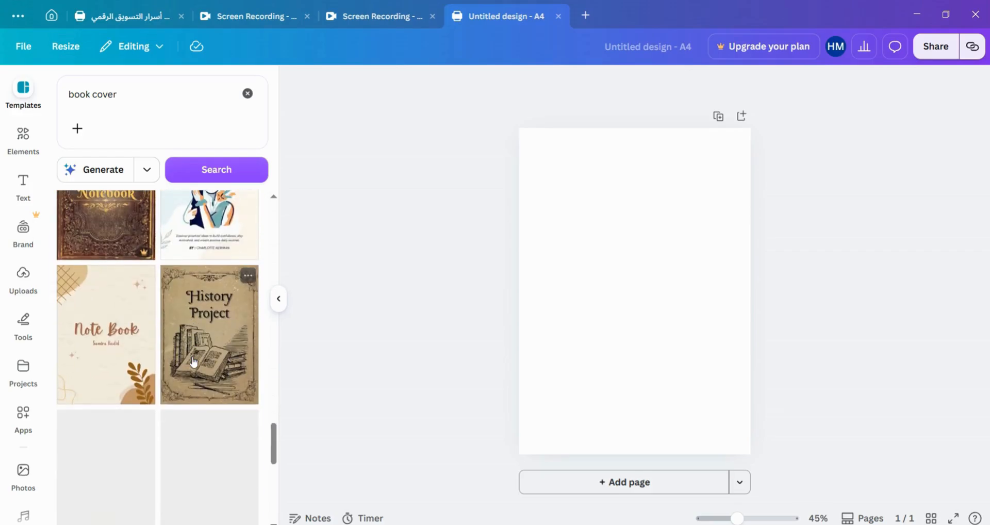
scroll(194, 363, "down", 5)
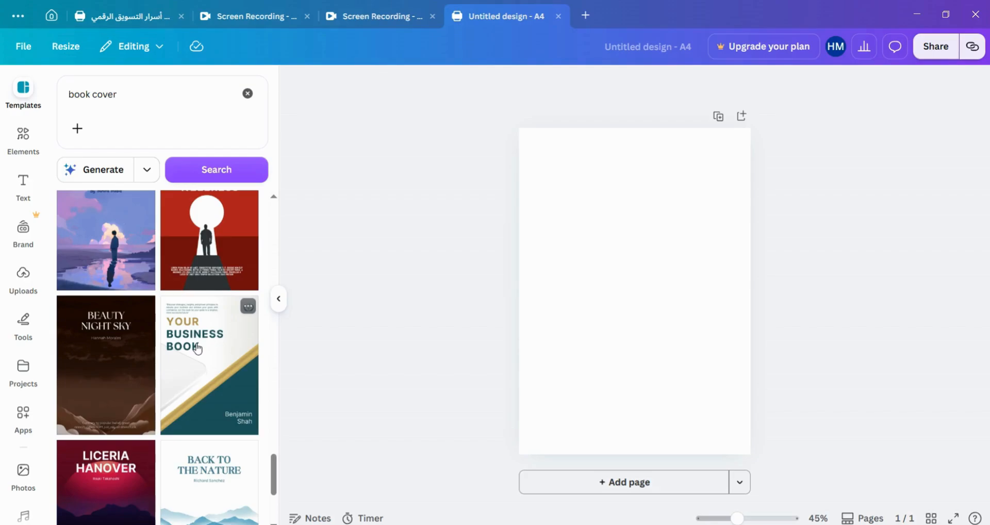
Set the blank page's background to the default turquoise and adjust it to a paler custom shade of light blue
left_click(723, 188)
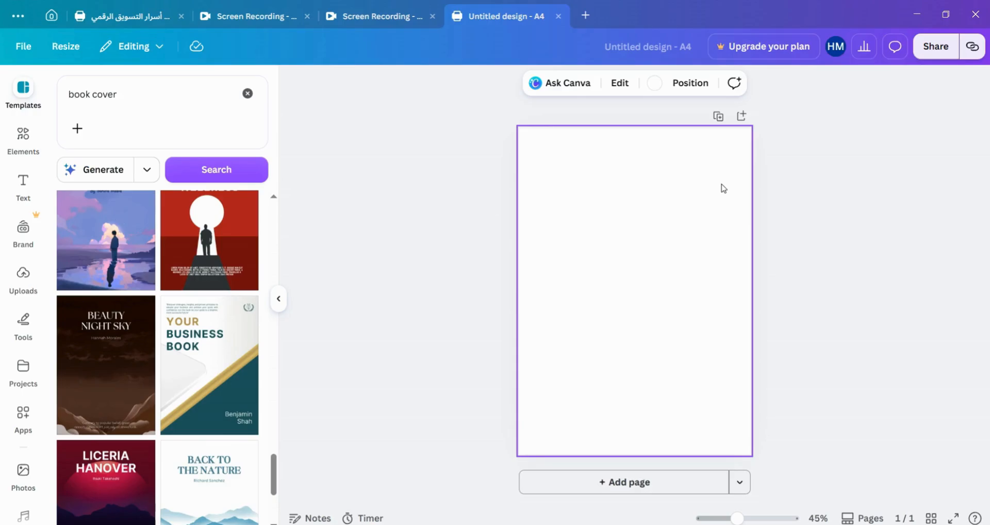
left_click(655, 85)
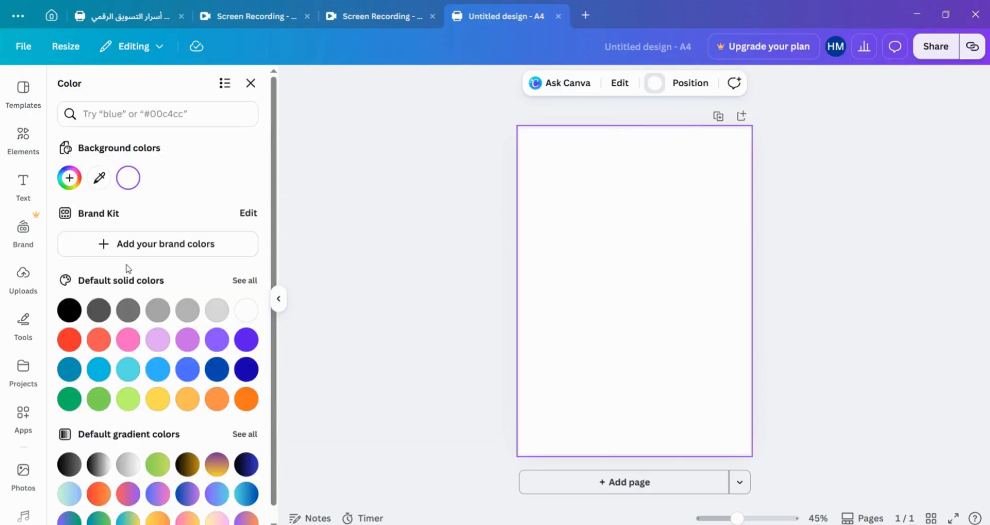
left_click(126, 371)
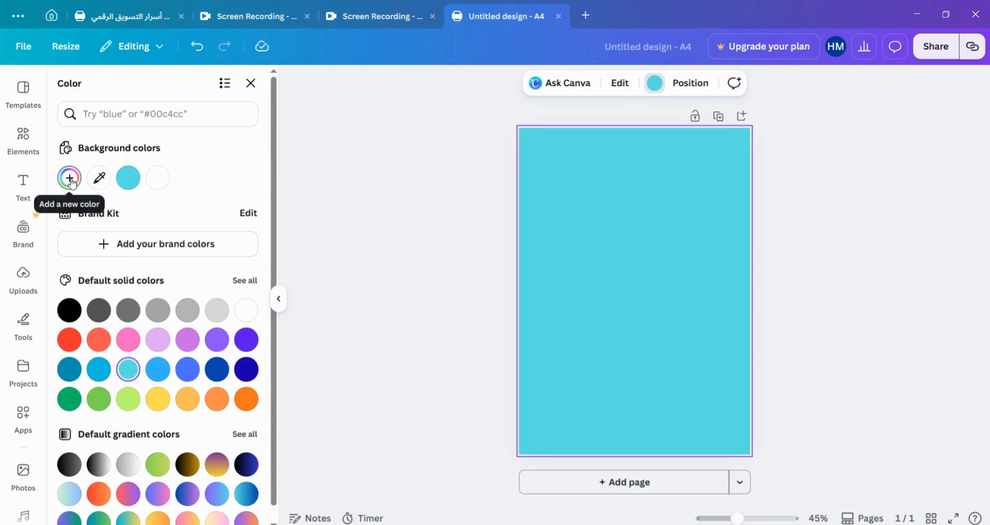
left_click(70, 179)
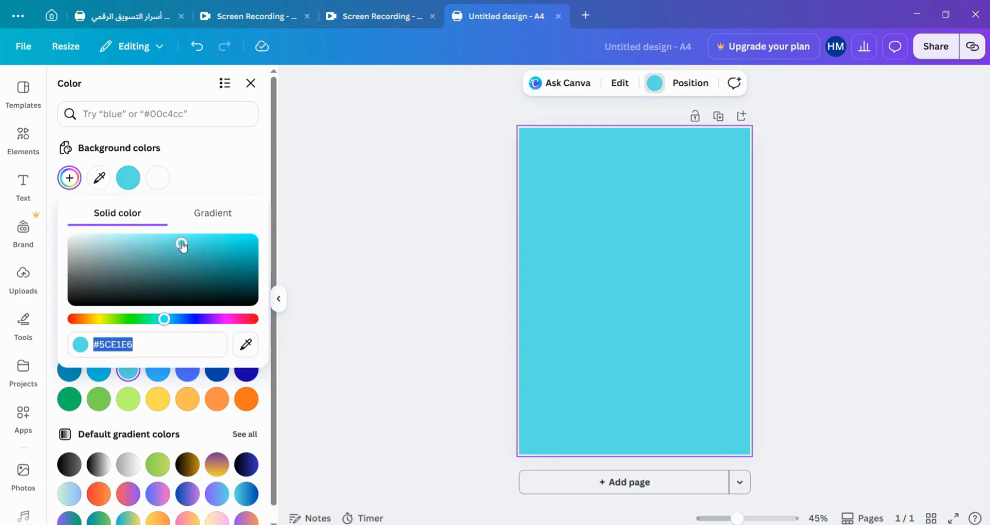
left_click(170, 241)
left_click_drag(170, 241, 131, 239)
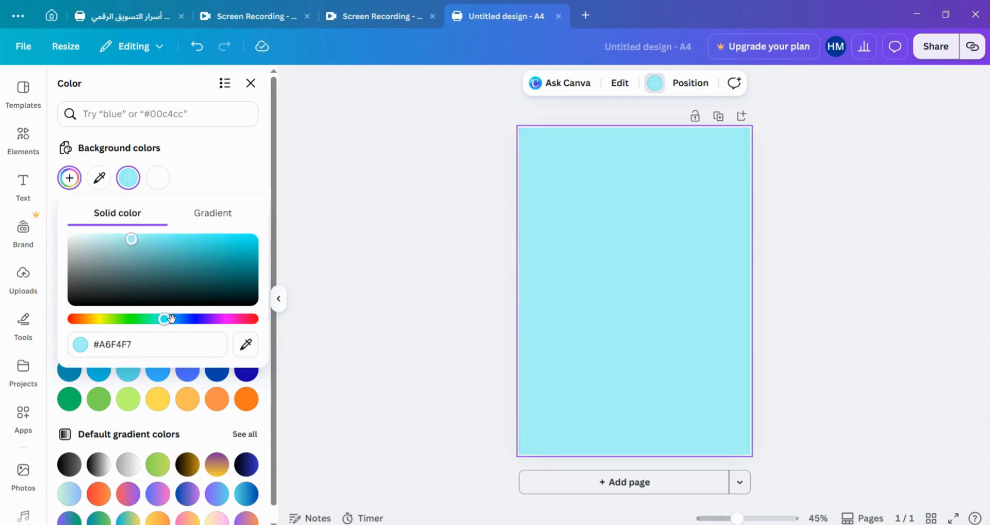
left_click_drag(166, 320, 176, 321)
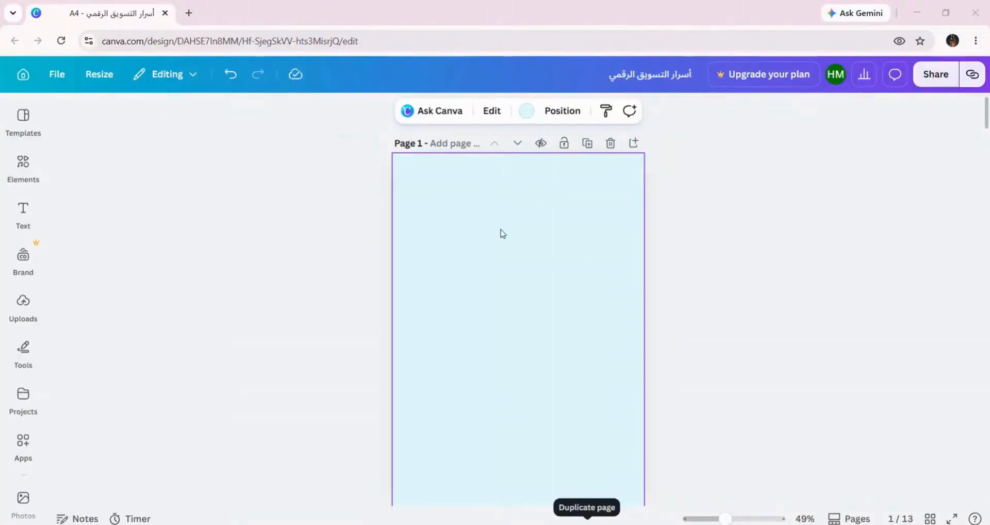
Check the hex code of page 1's background color in the أسرار التسويق الرقمي design
left_click(527, 112)
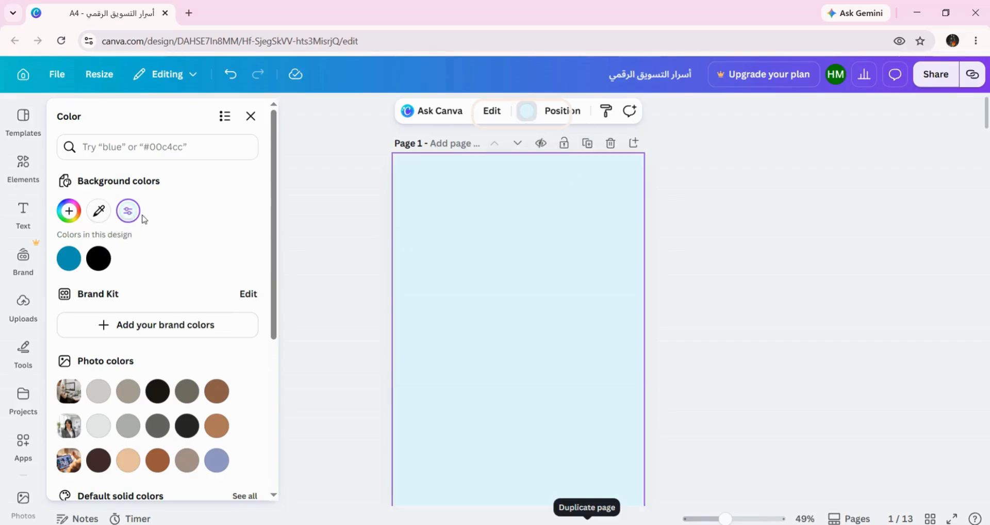
left_click(129, 210)
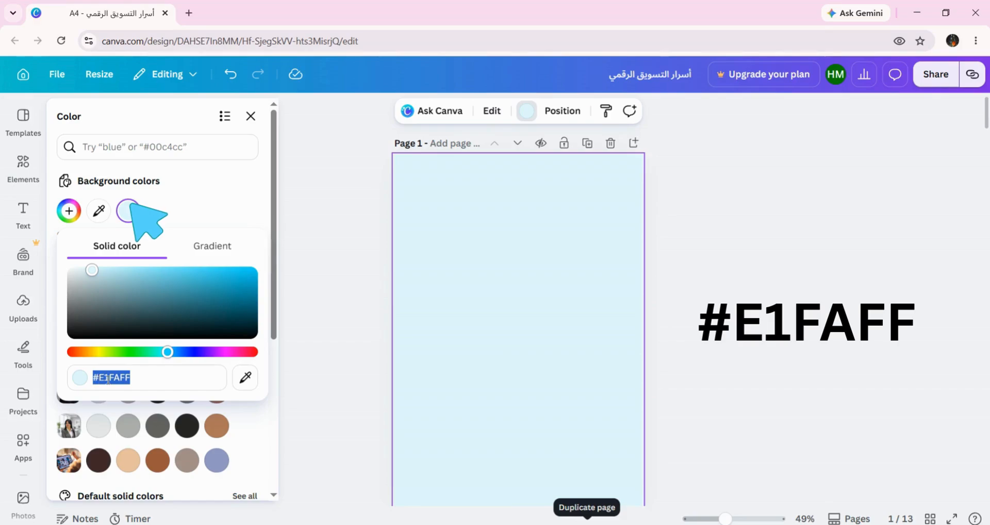
left_click(903, 347)
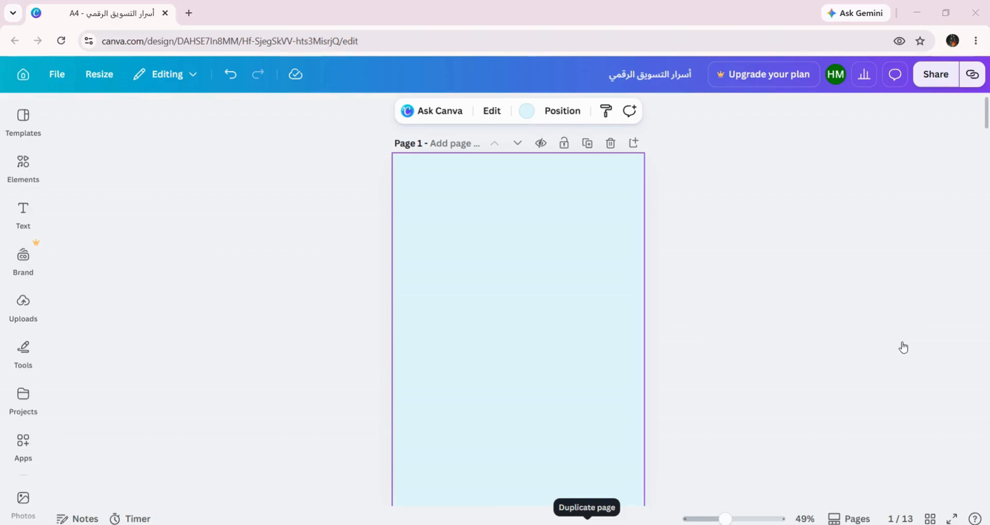
Add the title text "أسرار التسويق الرقمي" to the upper part of page 1 at font size 32
key("t")
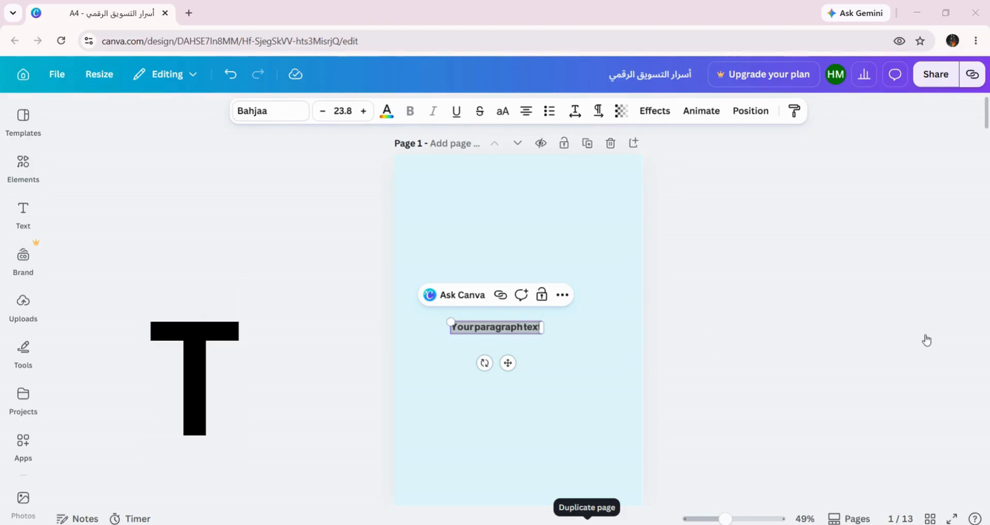
type("أسرار التسويق الرقمي")
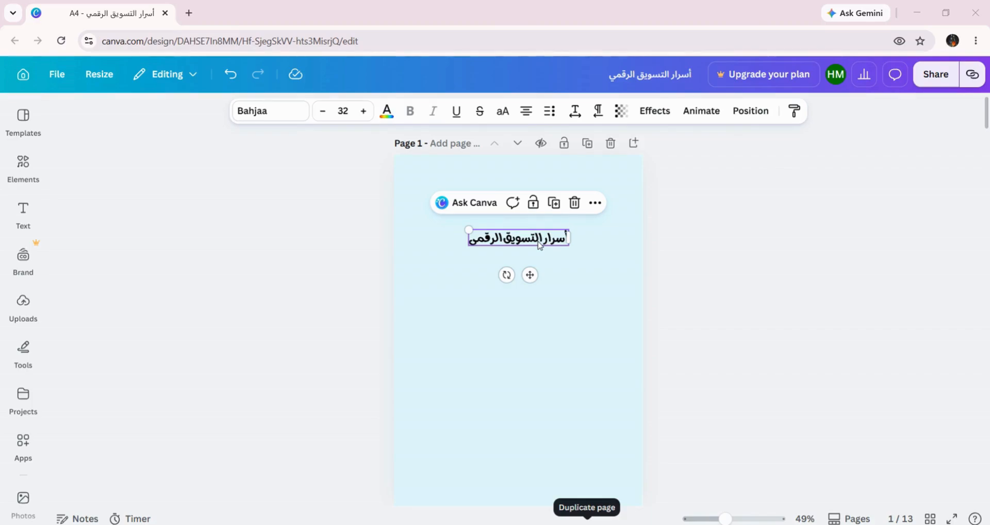
Set the title's font to Intercom Arabic SemiBold from the عربية font results and enlarge the title slightly
left_click(249, 112)
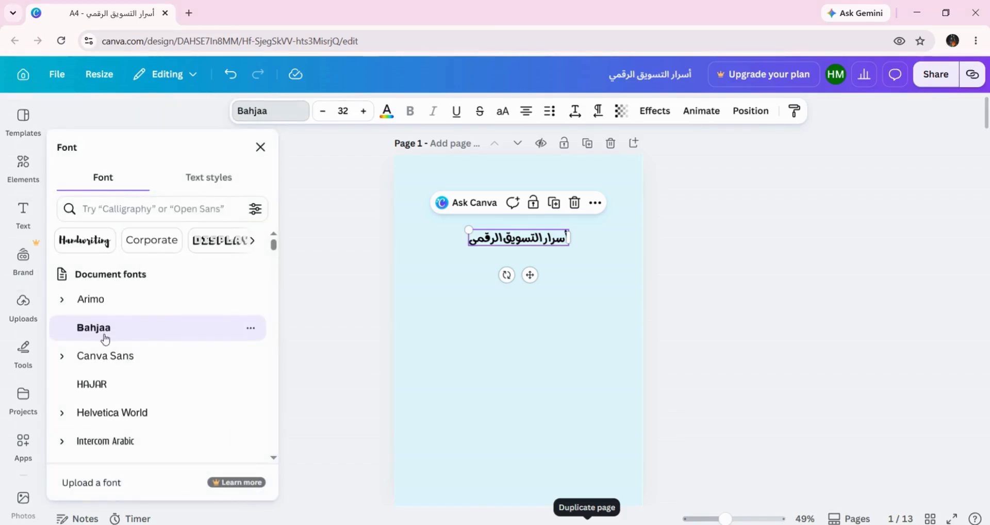
left_click(168, 208)
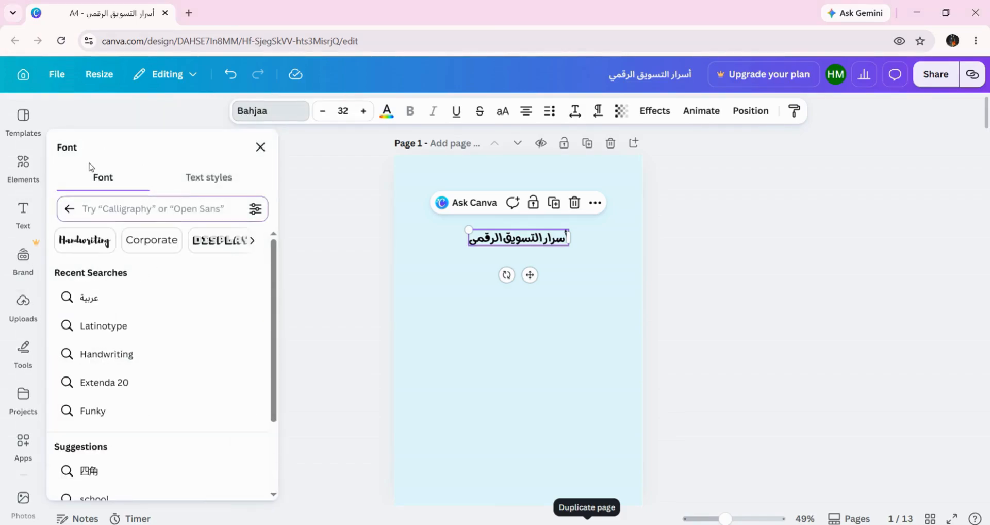
left_click(90, 298)
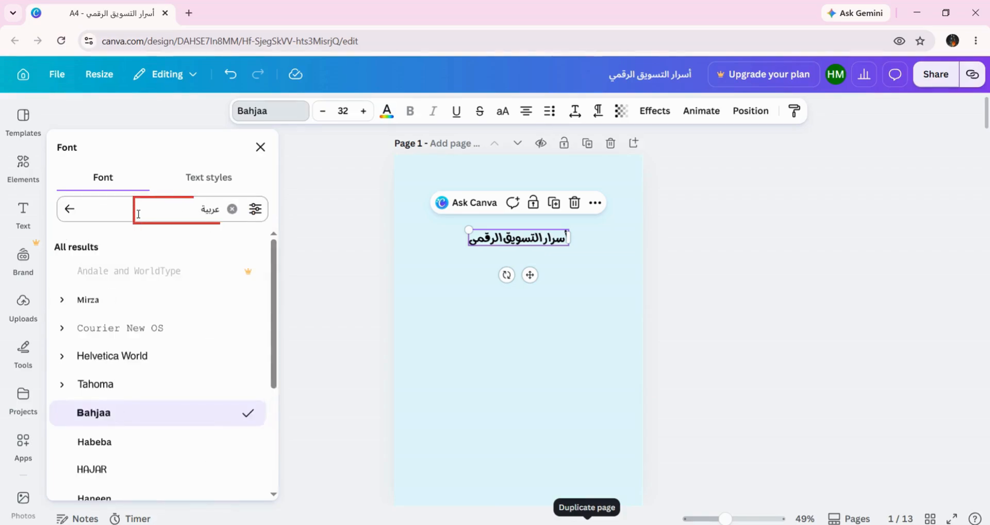
scroll(148, 371, "down", 2)
scroll(149, 372, "up", 1)
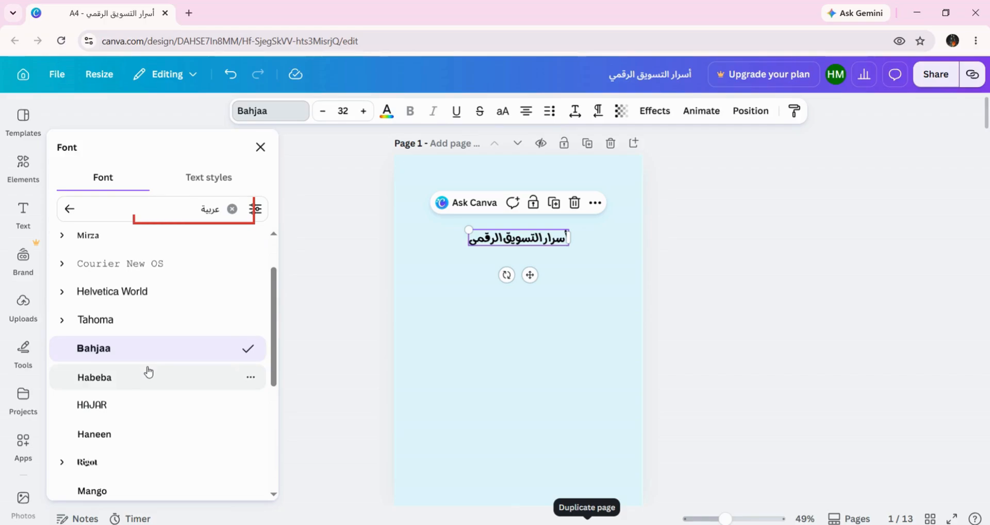
scroll(148, 372, "down", 4)
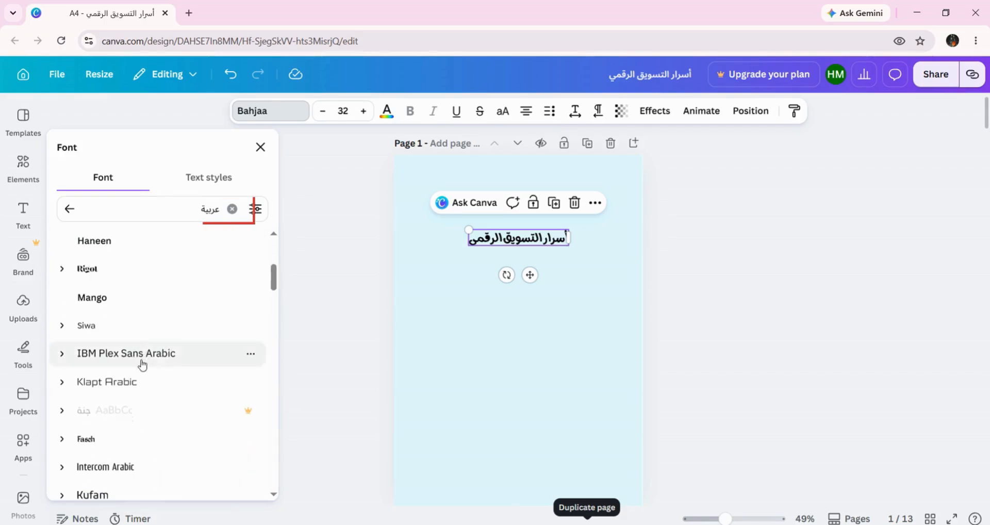
scroll(124, 392, "down", 1)
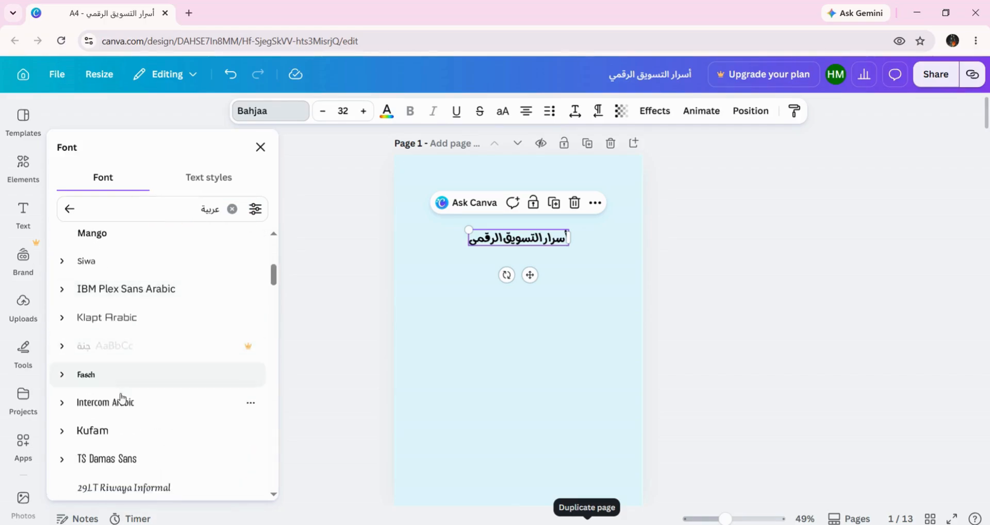
left_click(62, 403)
scroll(110, 430, "down", 1)
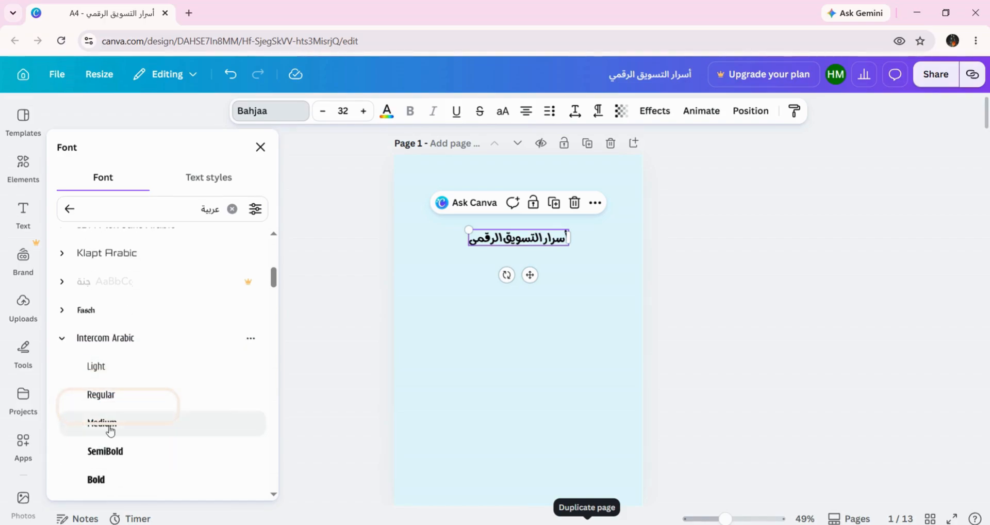
left_click(111, 451)
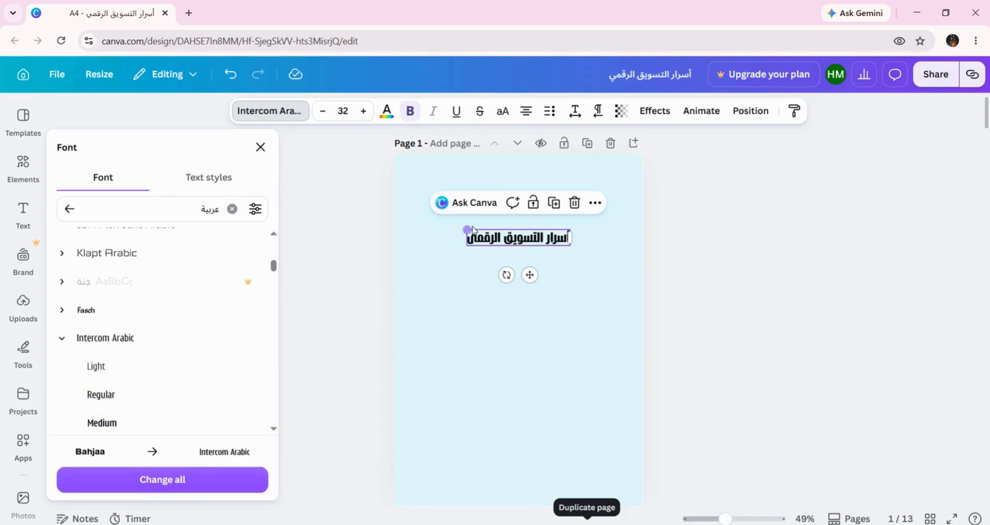
left_click_drag(468, 229, 453, 222)
left_click_drag(571, 237, 576, 237)
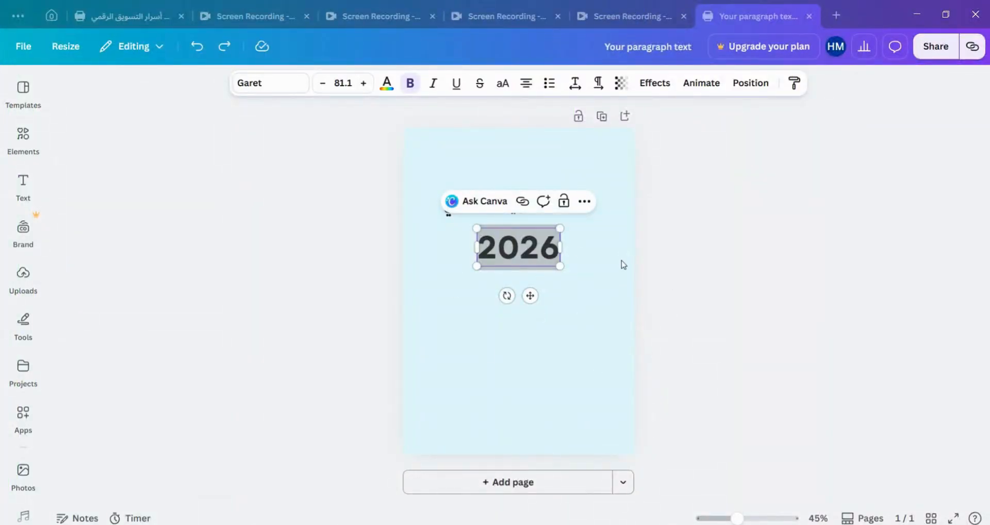
Change the font of the "2026" text below the title to B612, with its size at 70.6
left_click(614, 355)
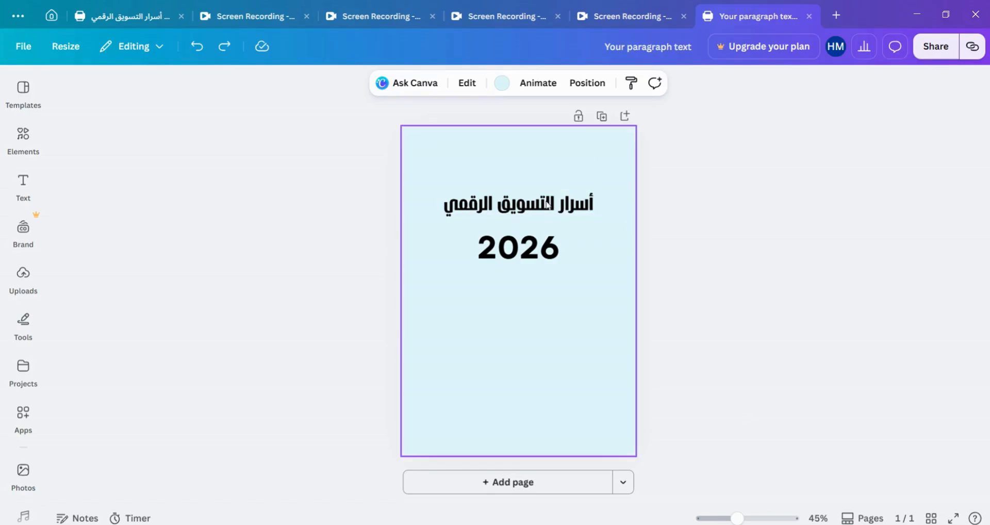
left_click(519, 255)
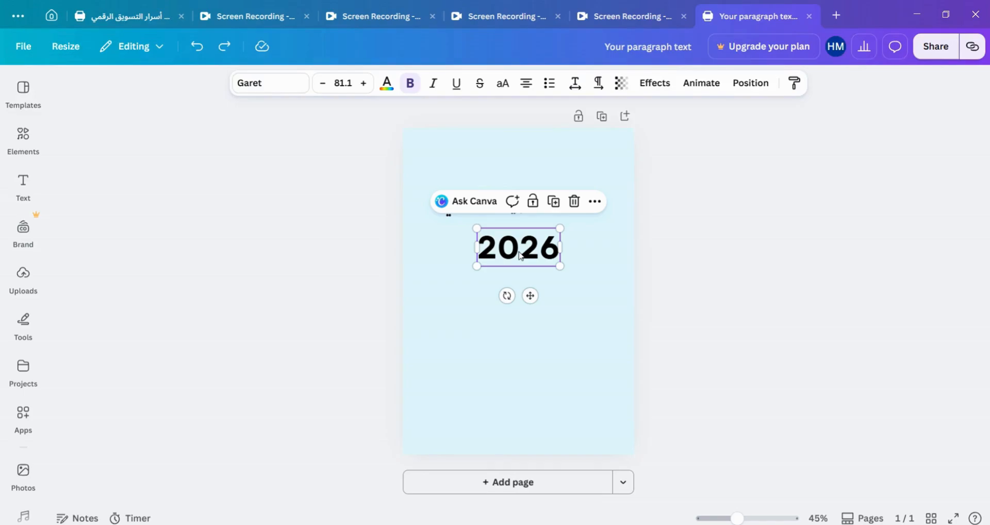
double_click(519, 253)
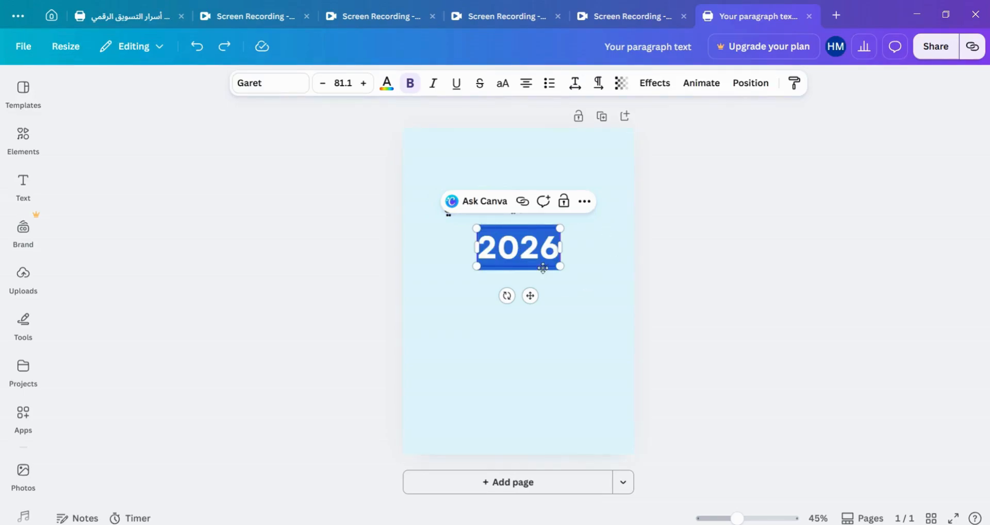
left_click(260, 85)
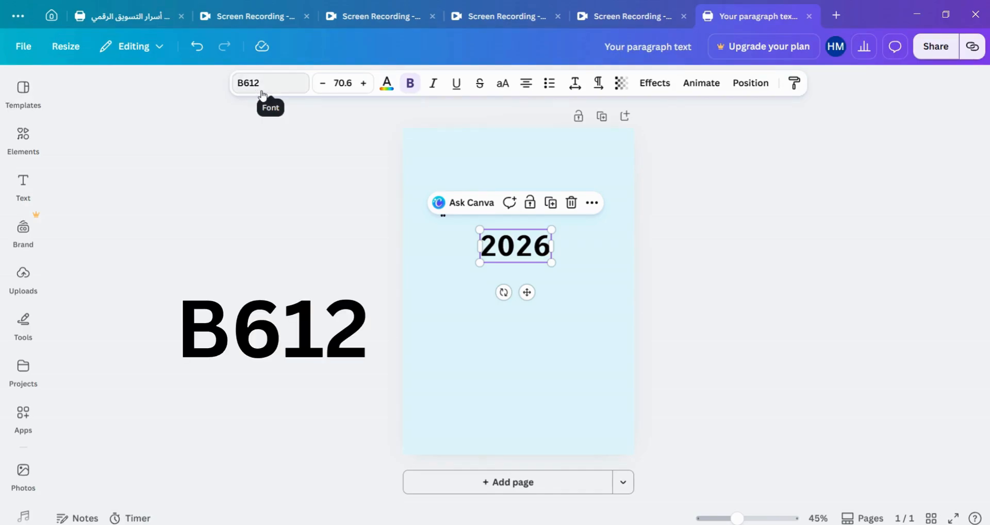
left_click(636, 262)
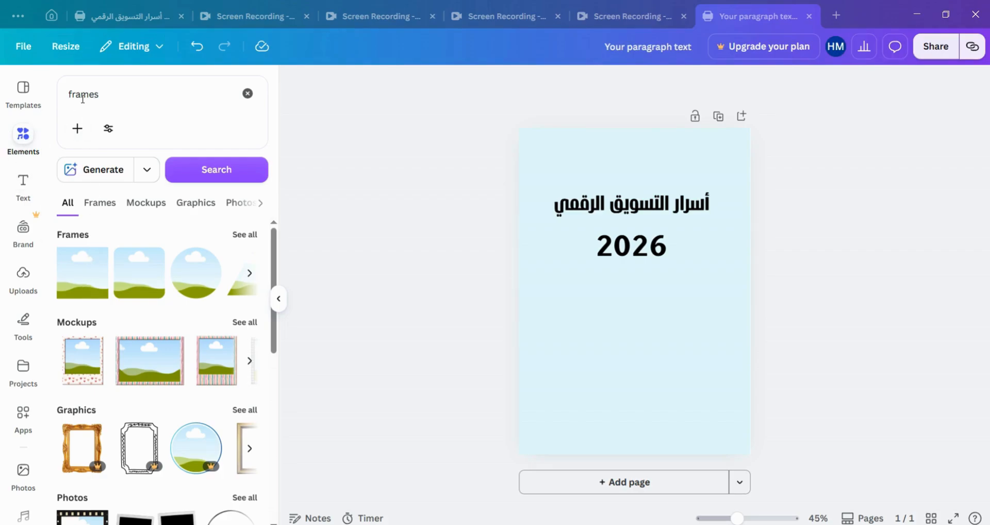
Add a square frame below "2026" and fill it with a "digital marketing" photo of a man working at a desk computer
left_click(83, 276)
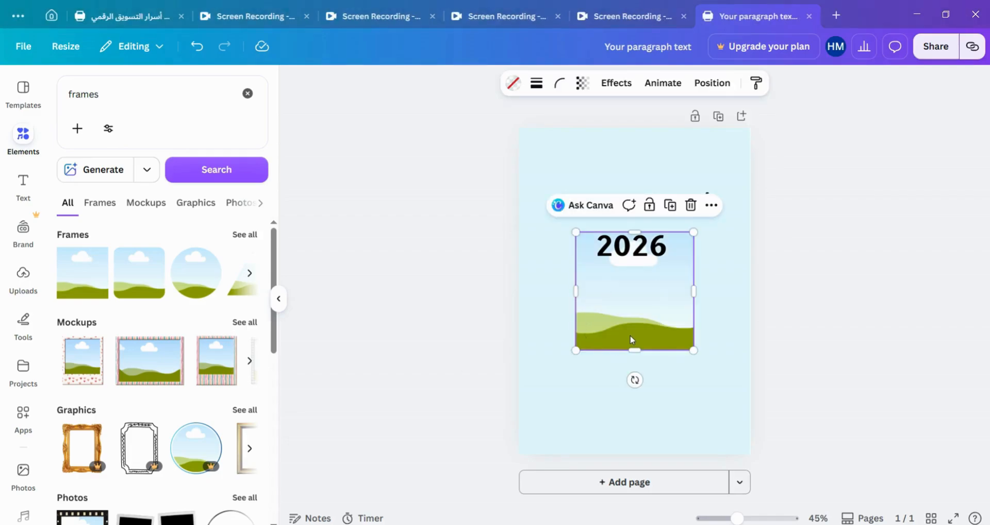
left_click_drag(632, 338, 634, 385)
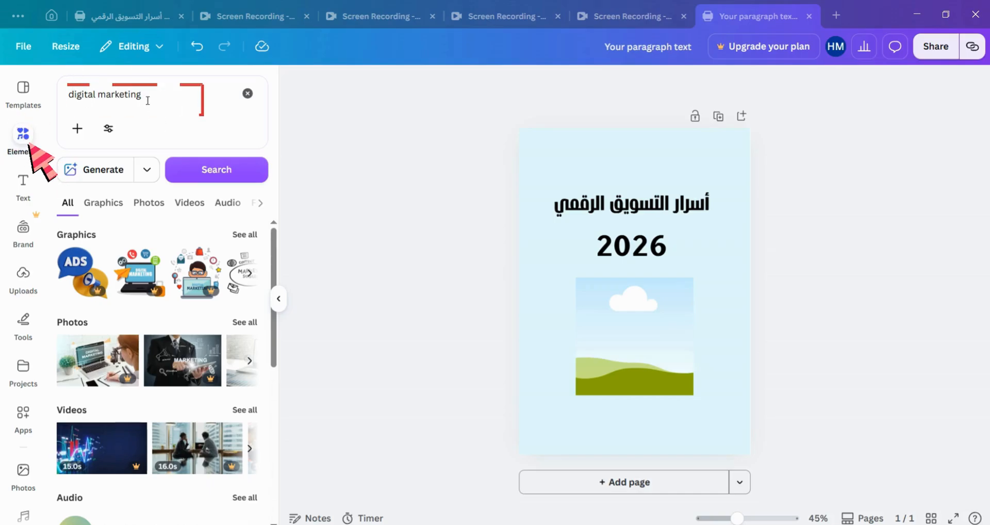
left_click(154, 206)
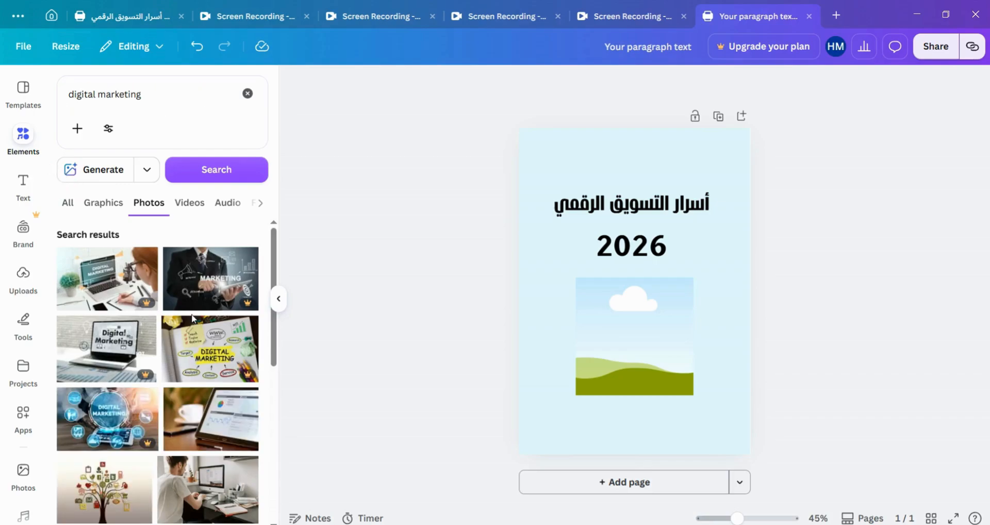
scroll(194, 319, "down", 2)
scroll(193, 319, "down", 4)
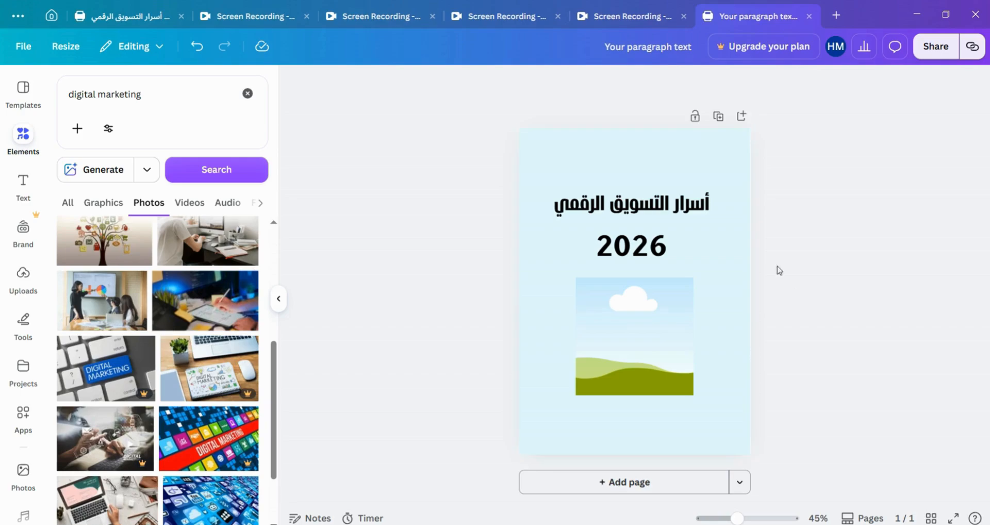
scroll(164, 360, "up", 3)
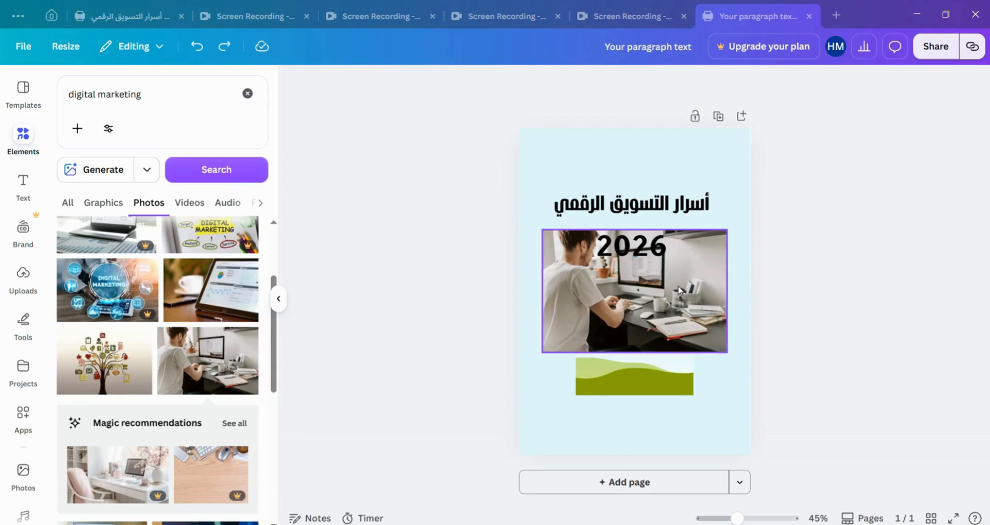
left_click_drag(677, 287, 677, 343)
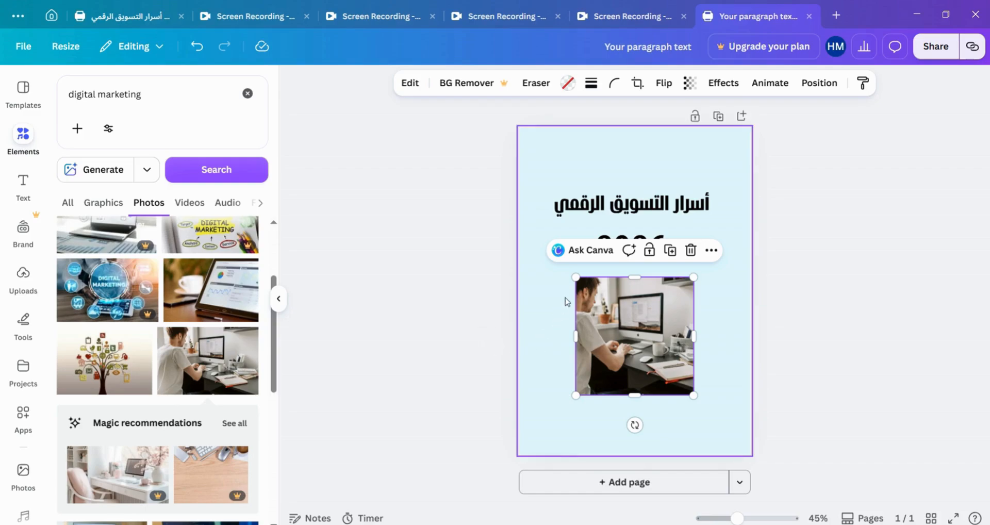
Add the author byline below the photo in the Hajar font at size 36
key("Tab")
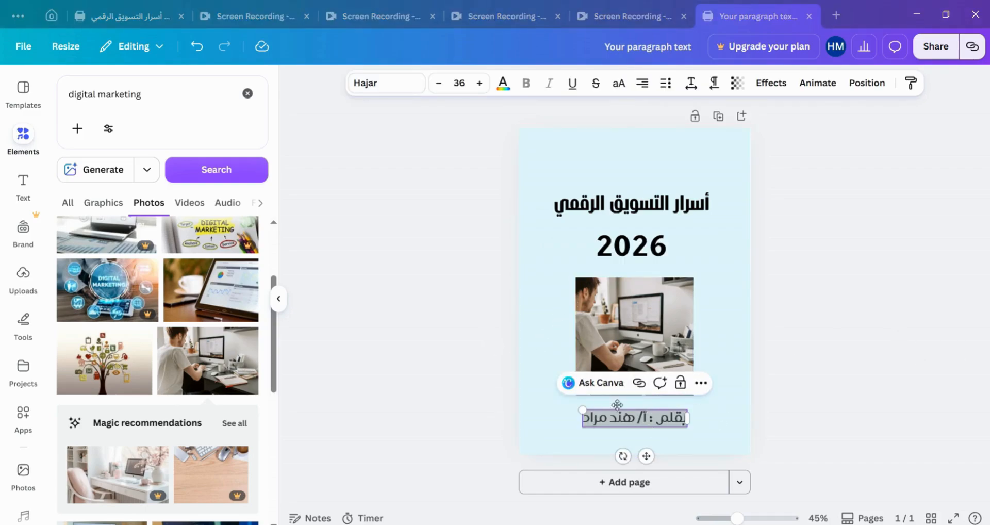
key("Return")
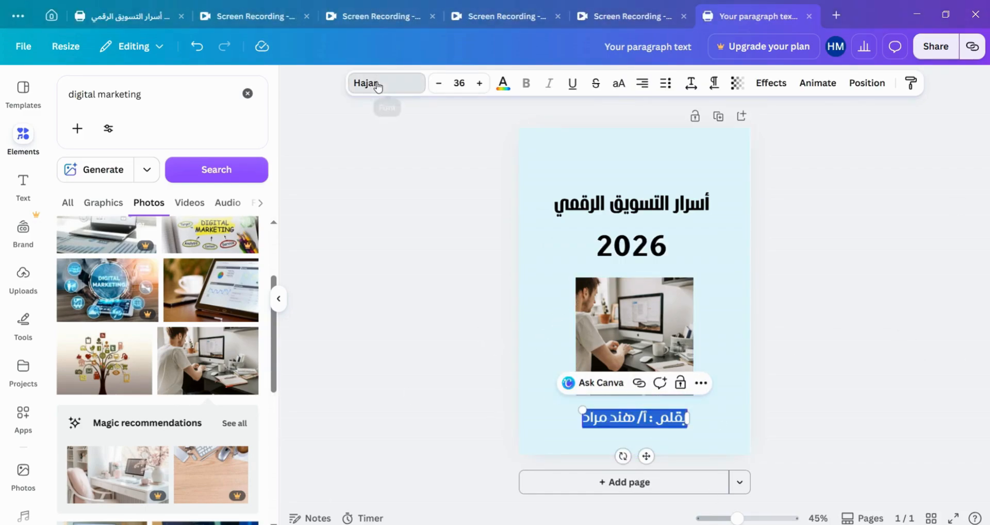
left_click(378, 85)
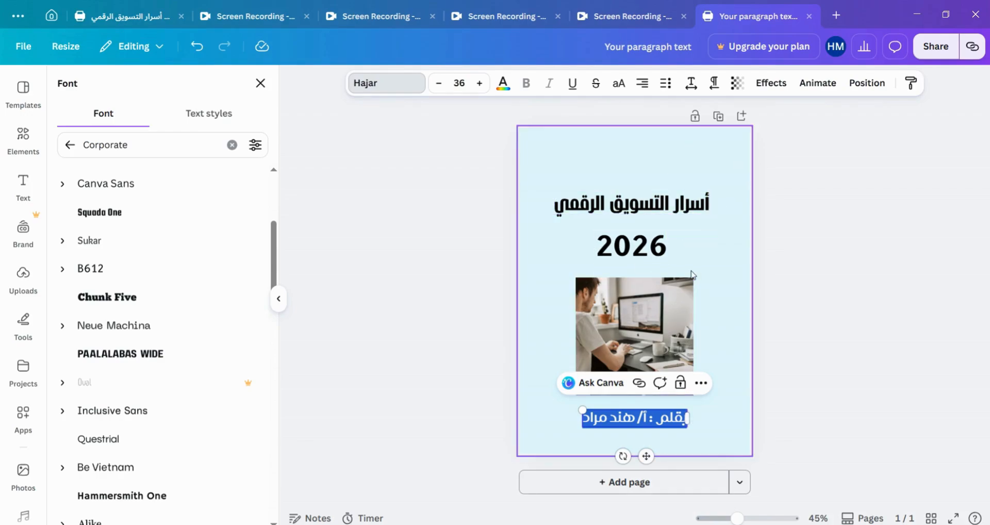
Align the title, "2026", photo and byline on a common horizontal center
key("ctrl+a")
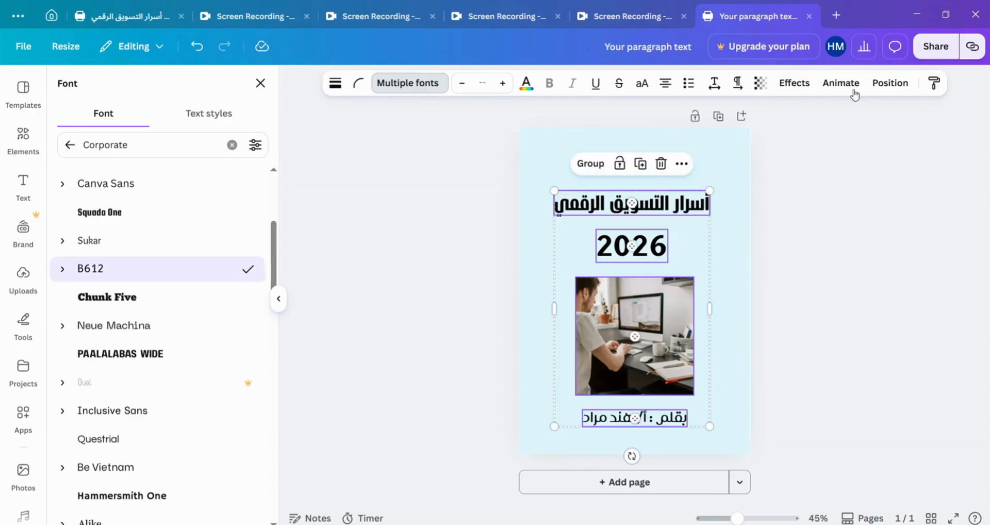
left_click(897, 90)
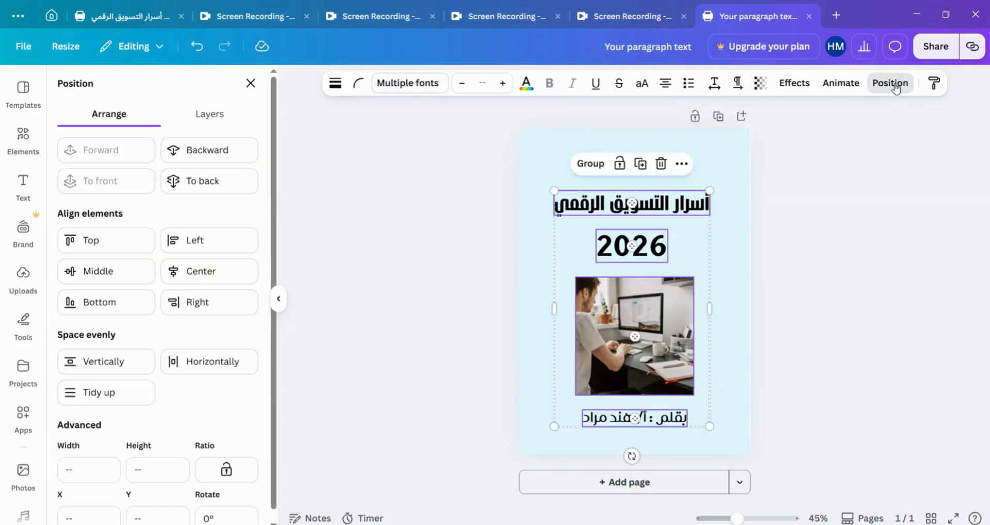
left_click(195, 274)
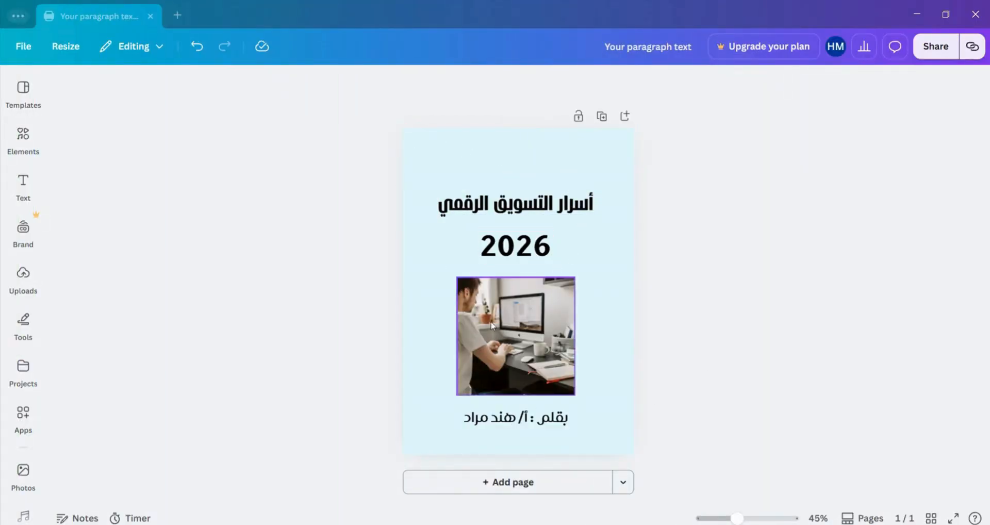
Move all the cover elements up slightly together and center them horizontally on the page
left_click(538, 400)
key("ctrl+a")
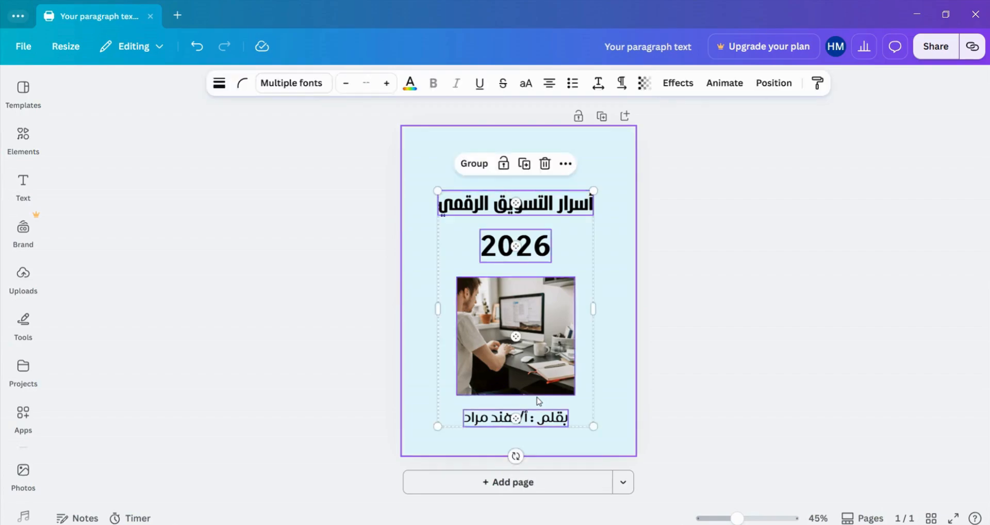
left_click_drag(508, 193, 511, 181)
left_click(773, 82)
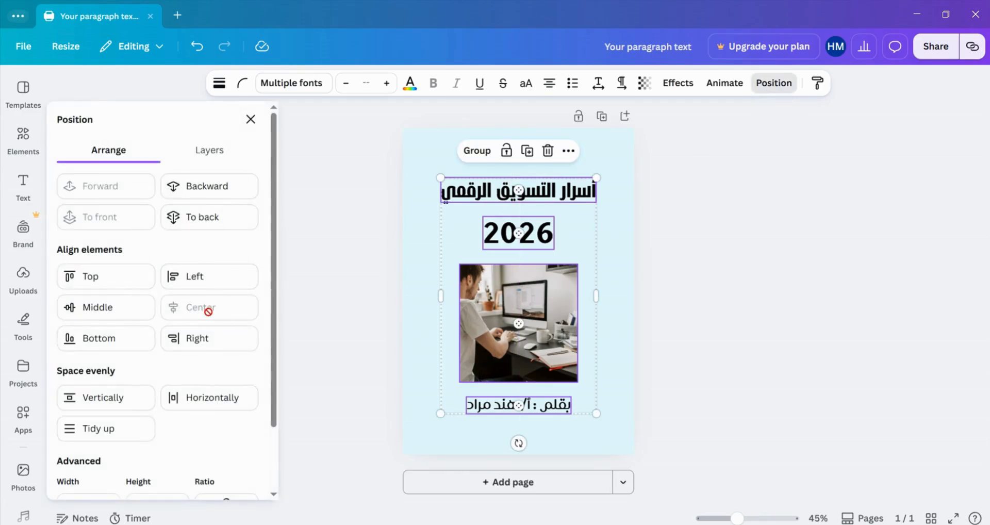
key("Escape")
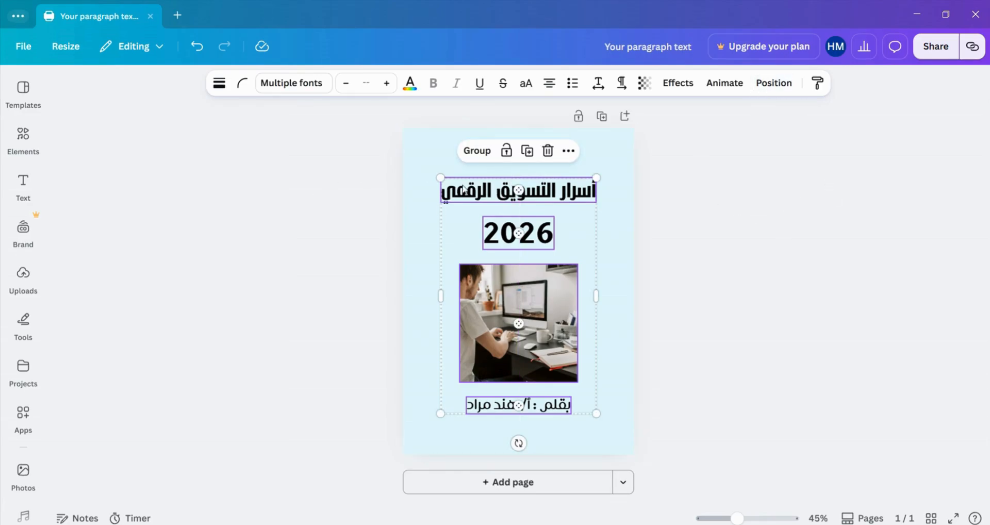
Search the graphics for "Decorative lines" and place the teal double wavy lines in the cover's upper-left corner
left_click(23, 135)
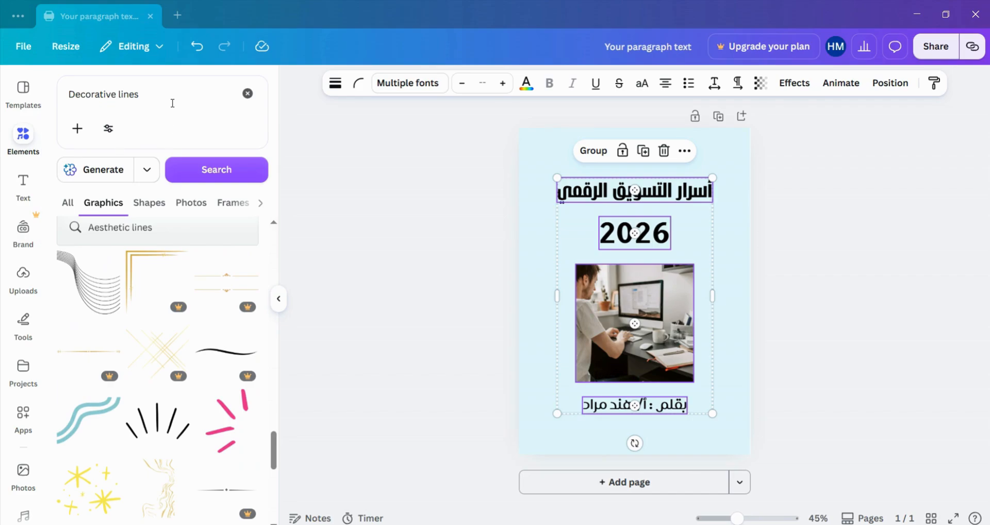
scroll(184, 411, "up", 3)
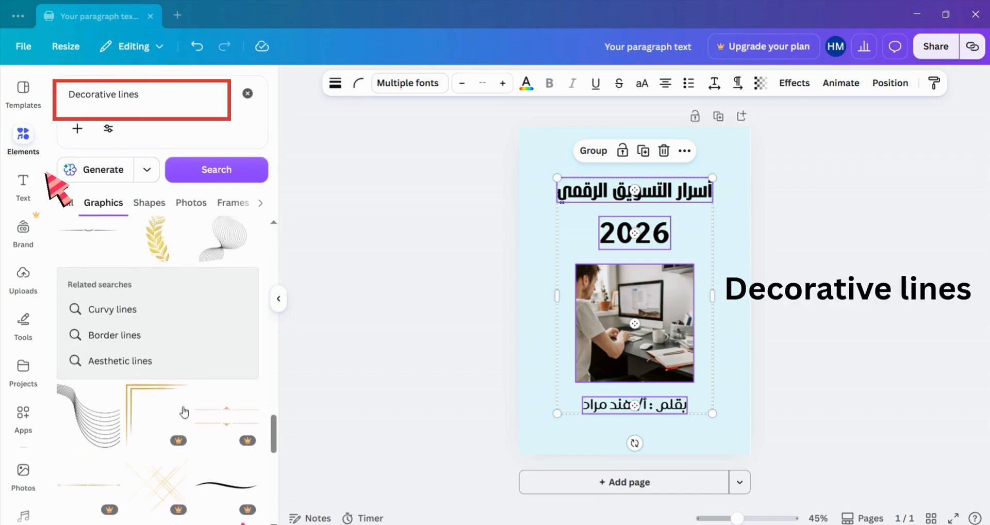
scroll(184, 411, "up", 5)
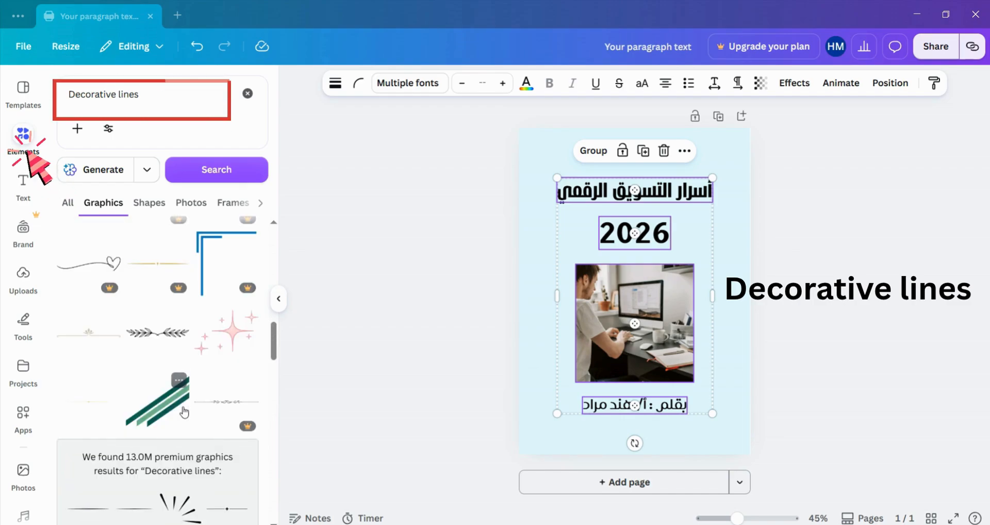
scroll(184, 411, "up", 5)
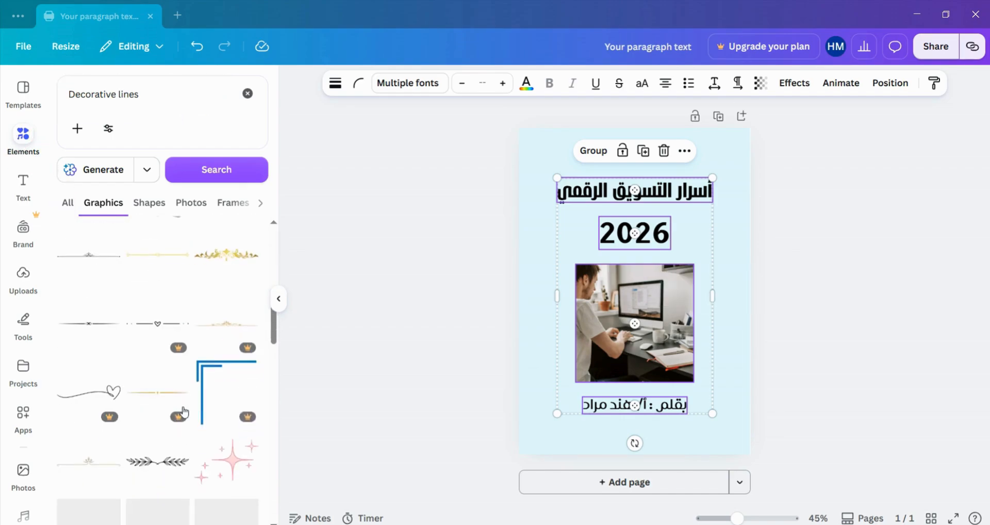
scroll(184, 411, "down", 10)
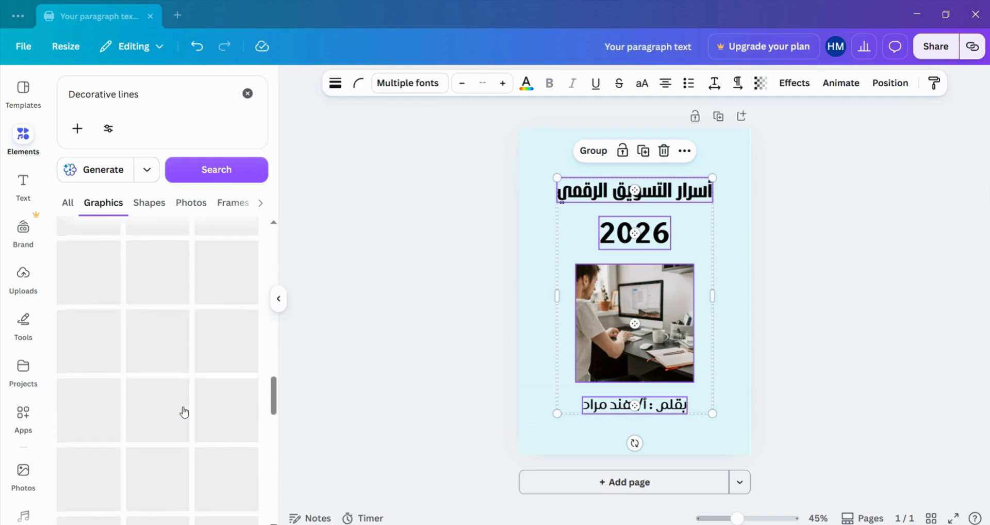
scroll(184, 411, "up", 5)
scroll(130, 388, "down", 1)
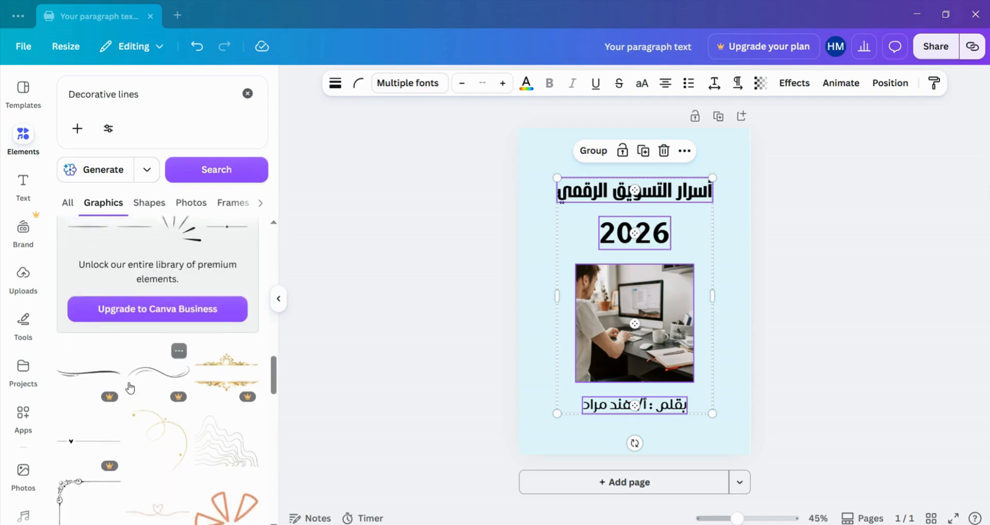
scroll(130, 388, "down", 10)
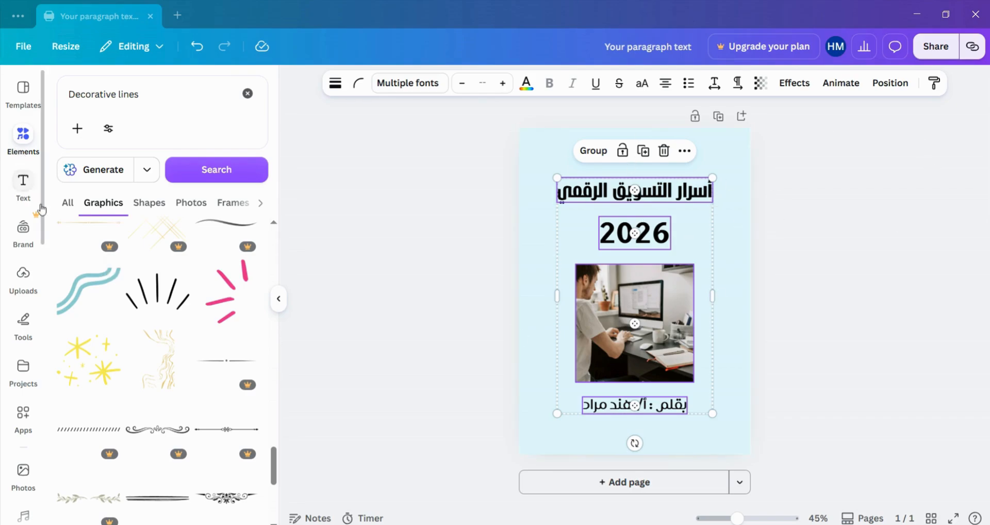
left_click(79, 294)
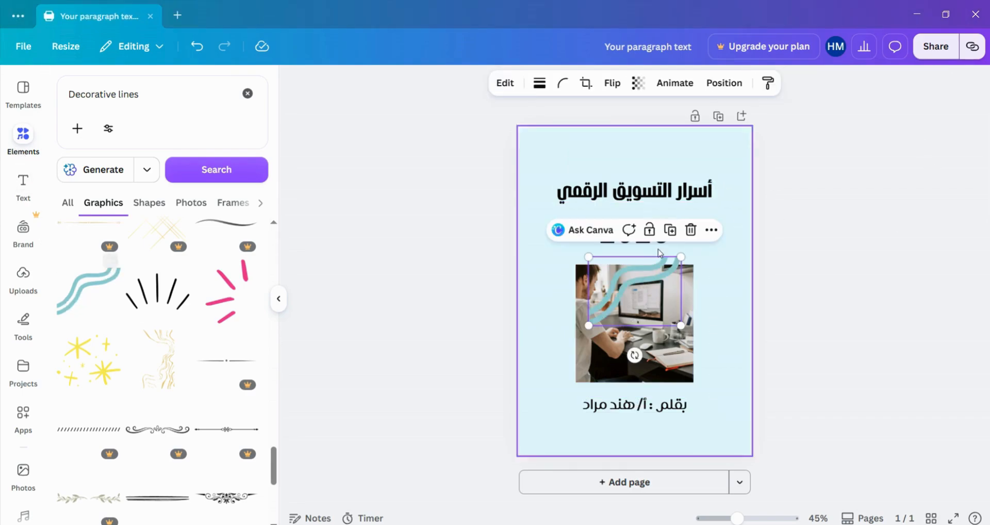
left_click_drag(634, 291, 612, 233)
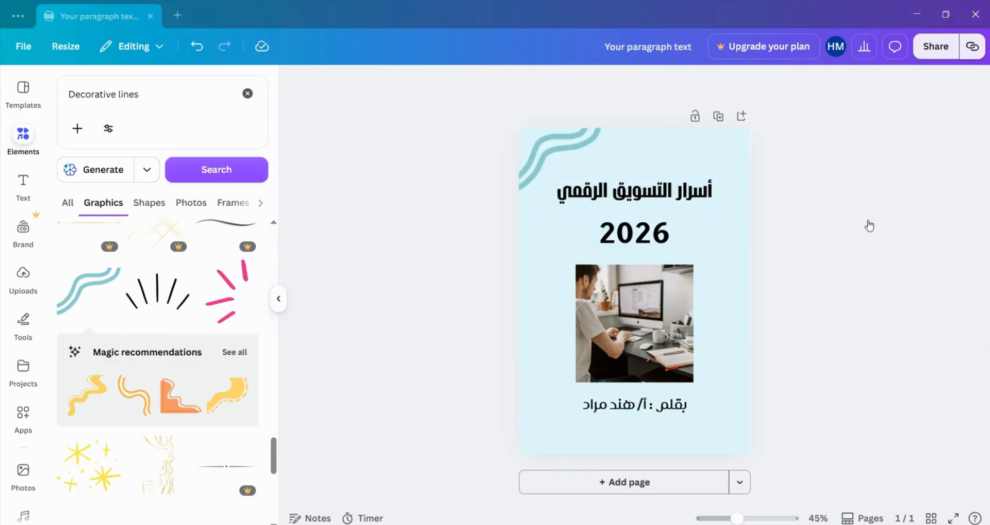
Duplicate the wavy lines graphic and place the copy in the cover's lower-right corner
left_click(545, 156)
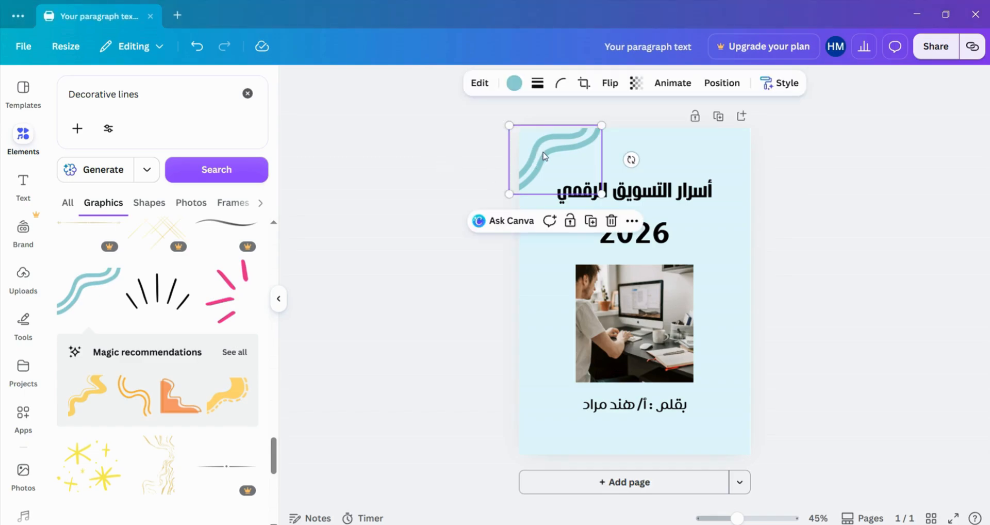
key("ctrl+d")
left_click_drag(544, 155, 697, 425)
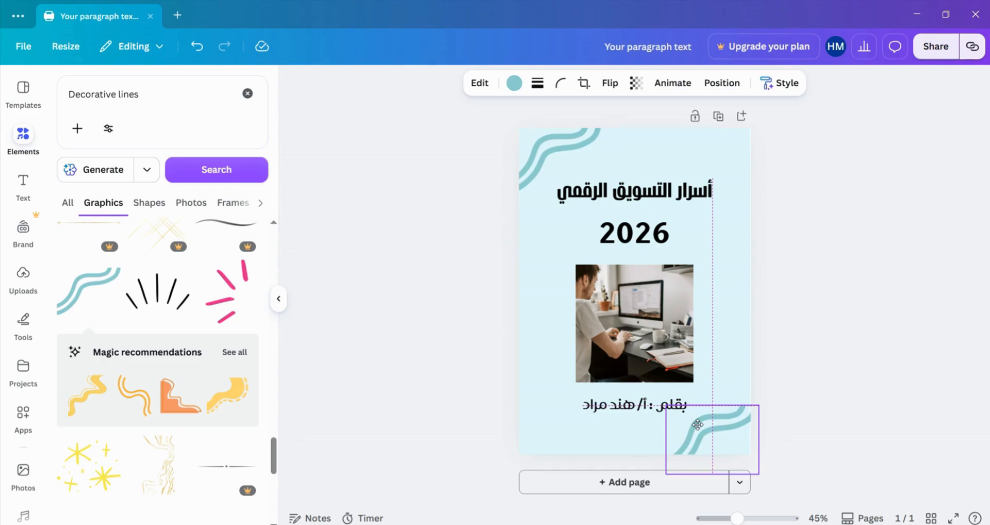
left_click_drag(698, 428, 697, 428)
Recolor both wavy line graphics to blue #0097b2
left_click(514, 83)
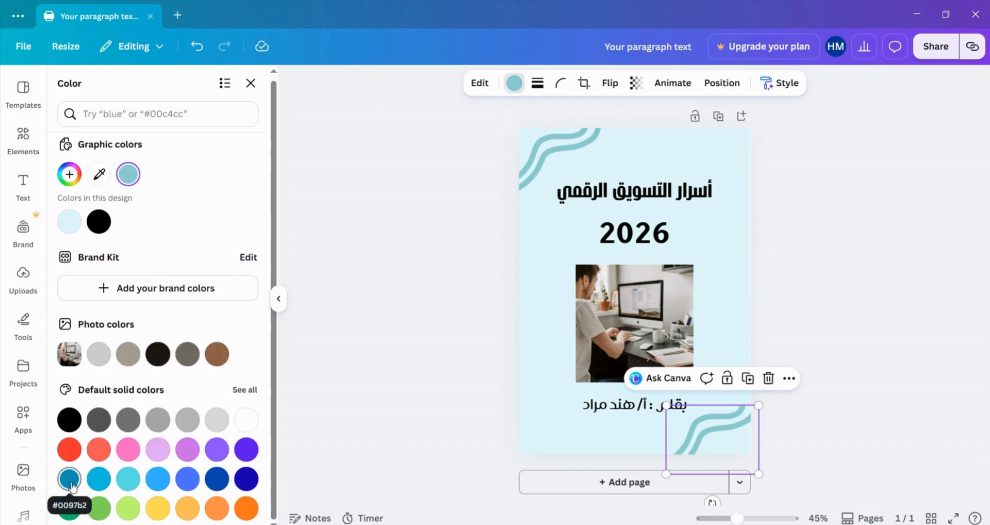
left_click(69, 479)
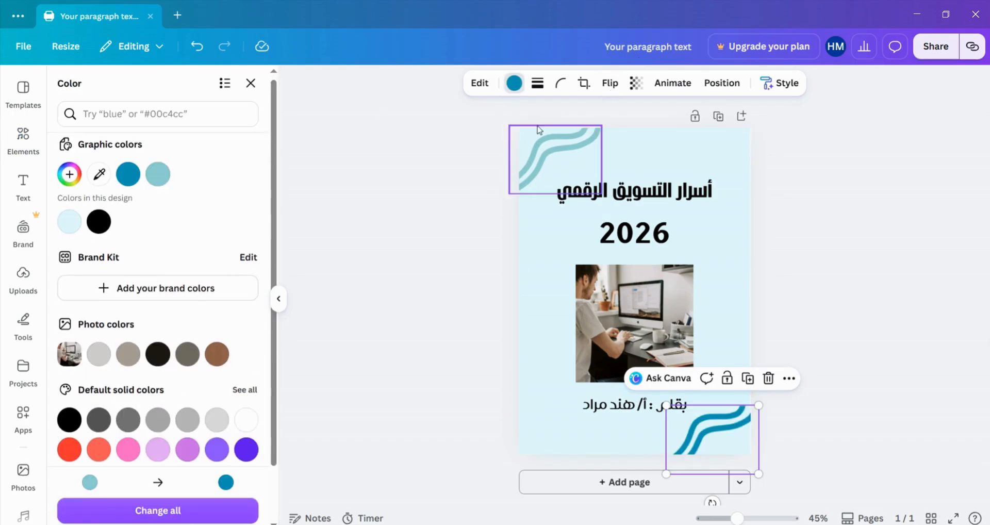
left_click(515, 89)
left_click(882, 229)
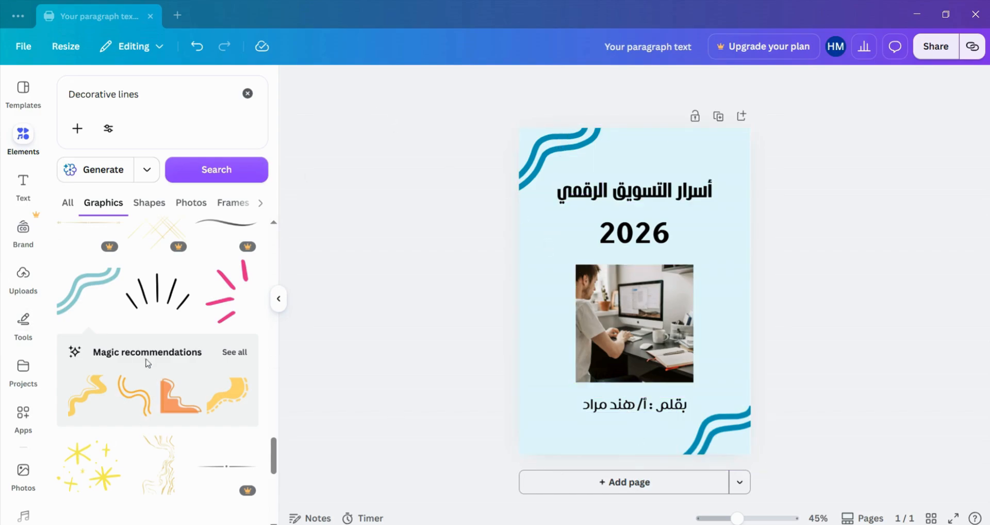
Search the graphics for "random shapes" and add the concentric circles beside the cover title
scroll(144, 372, "up", 3)
scroll(145, 375, "up", 5)
scroll(144, 375, "down", 5)
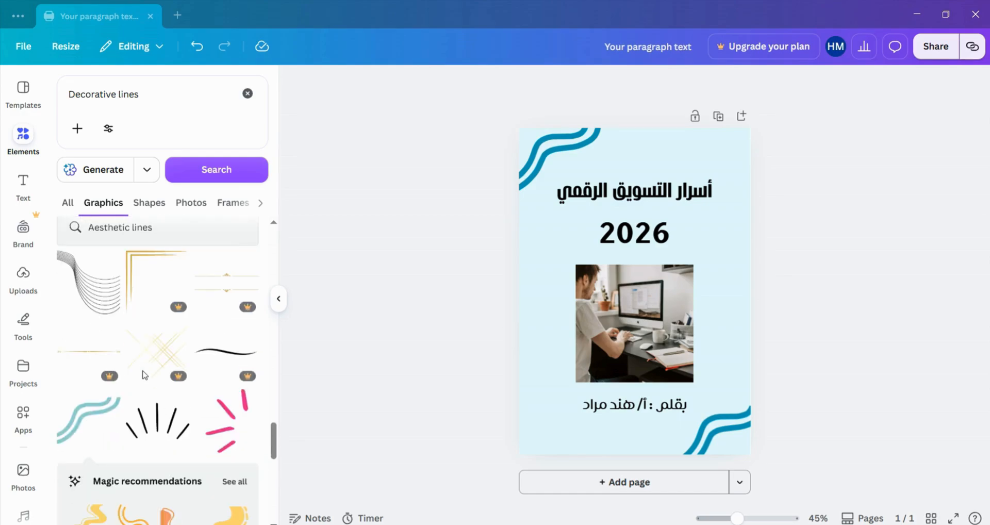
scroll(103, 360, "up", 5)
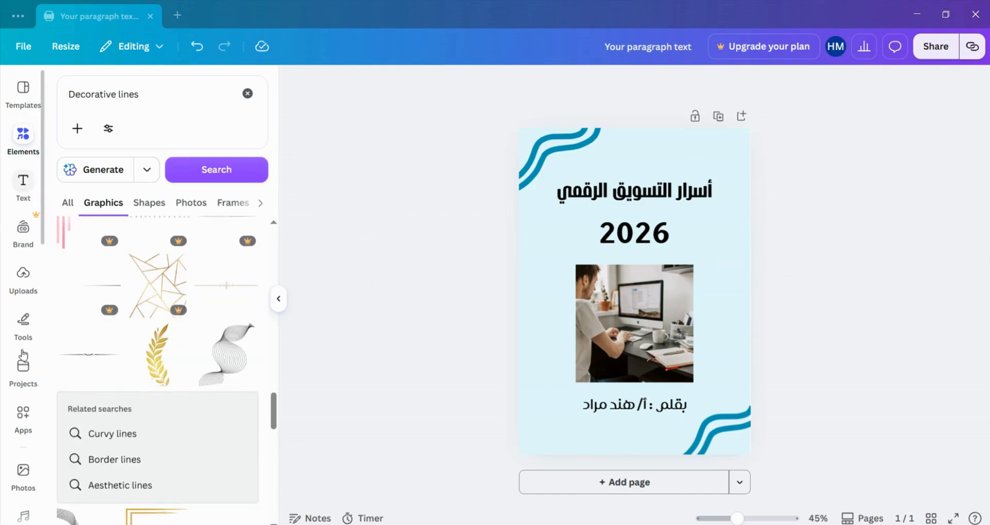
scroll(184, 377, "down", 3)
scroll(185, 378, "down", 2)
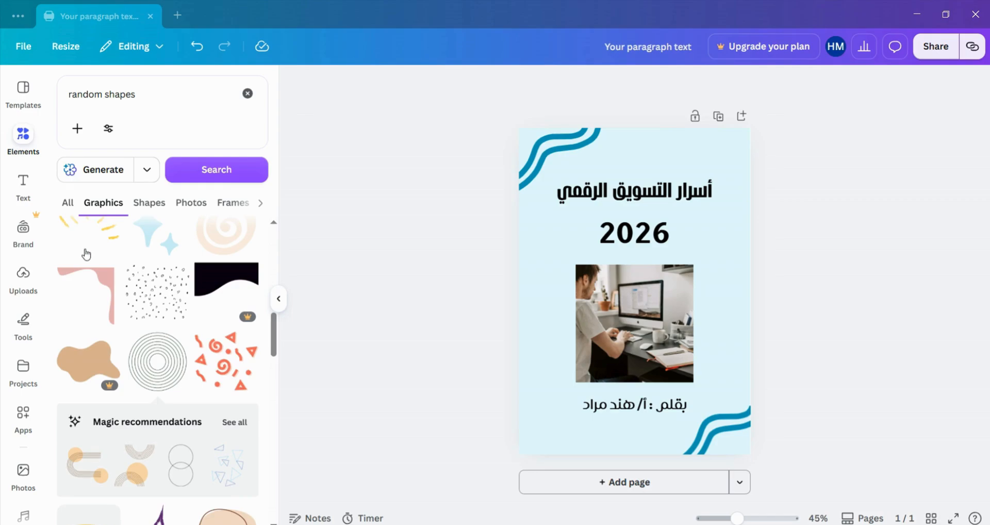
left_click(181, 371)
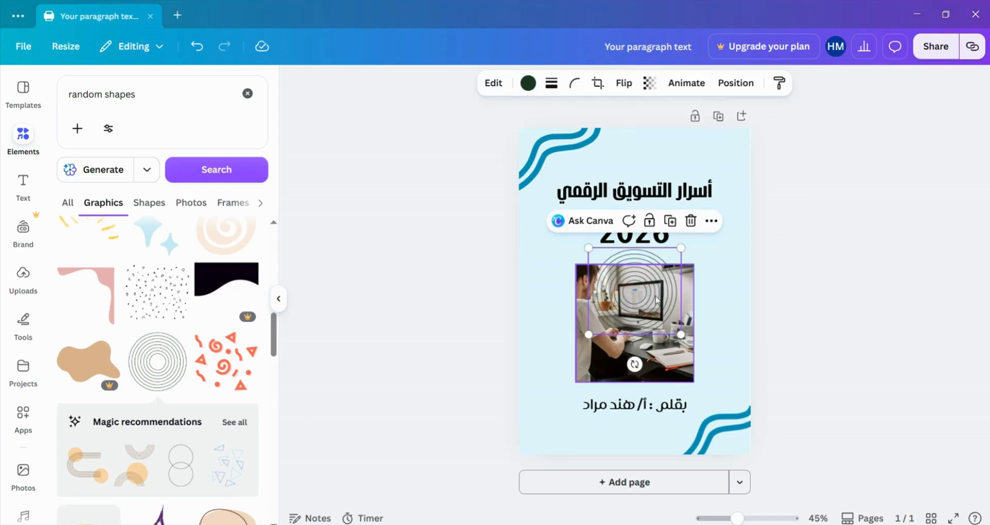
left_click_drag(656, 299, 597, 213)
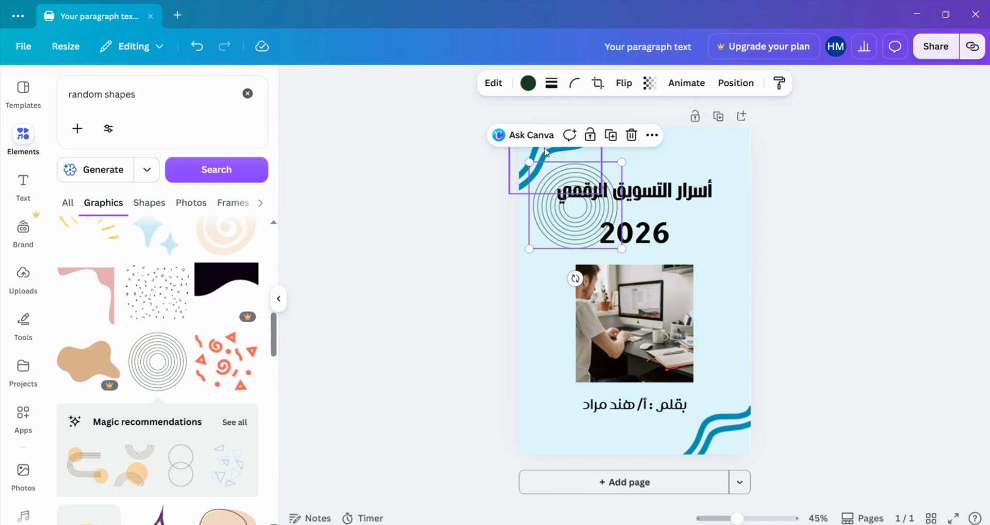
Delete both wavy line graphics and move the concentric circles into the cover's upper-left corner
left_click(547, 151)
key("Delete")
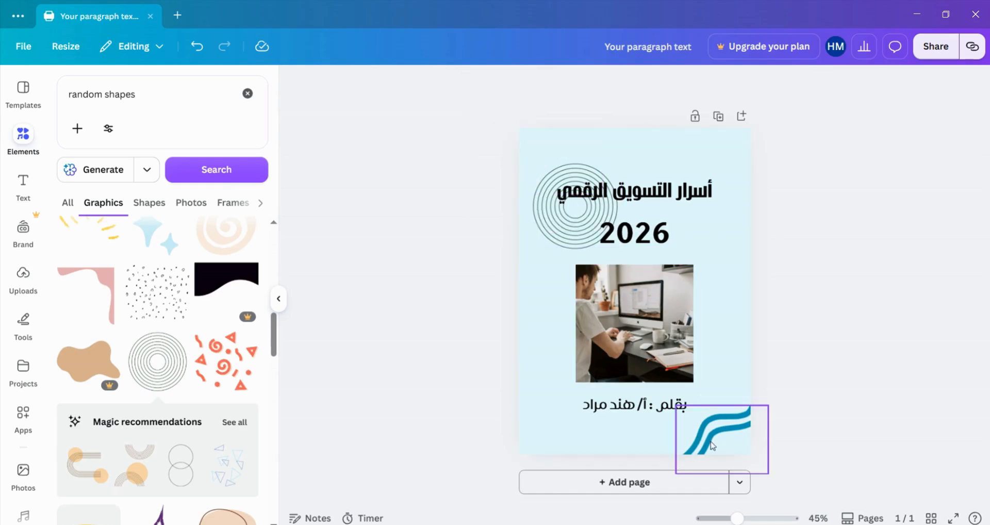
left_click_drag(574, 215, 525, 147)
key("Escape")
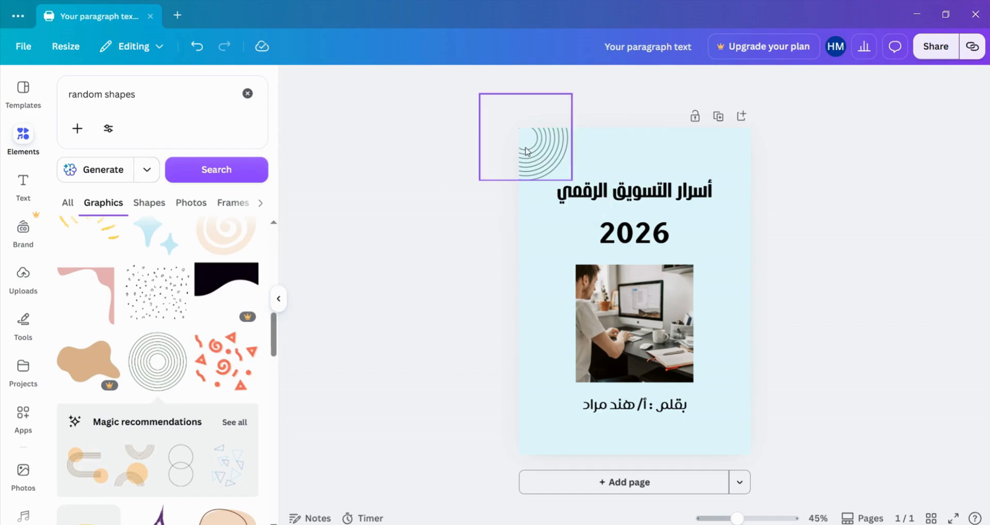
Duplicate the concentric circles into the cover's lower-right corner and shift the original slightly further into its own corner
left_click(557, 170)
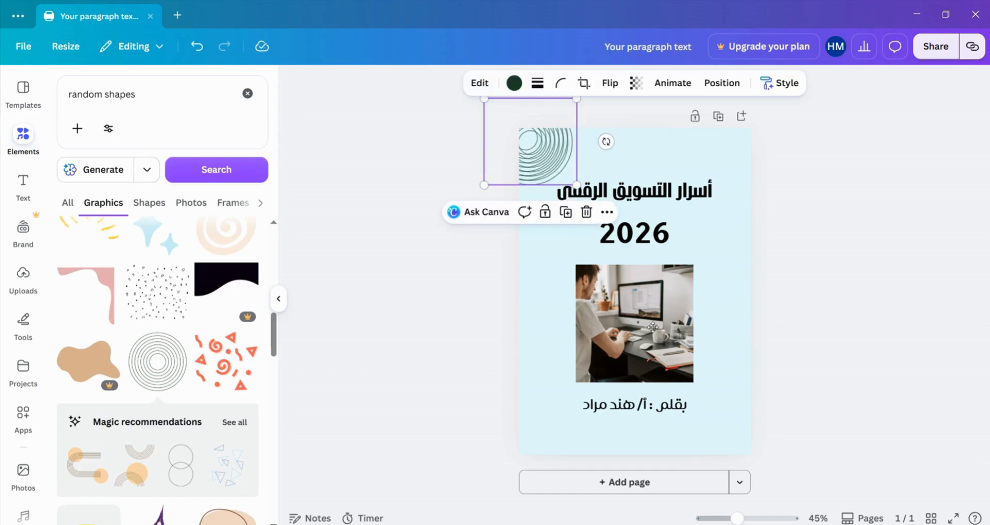
left_click_drag(652, 327, 768, 480)
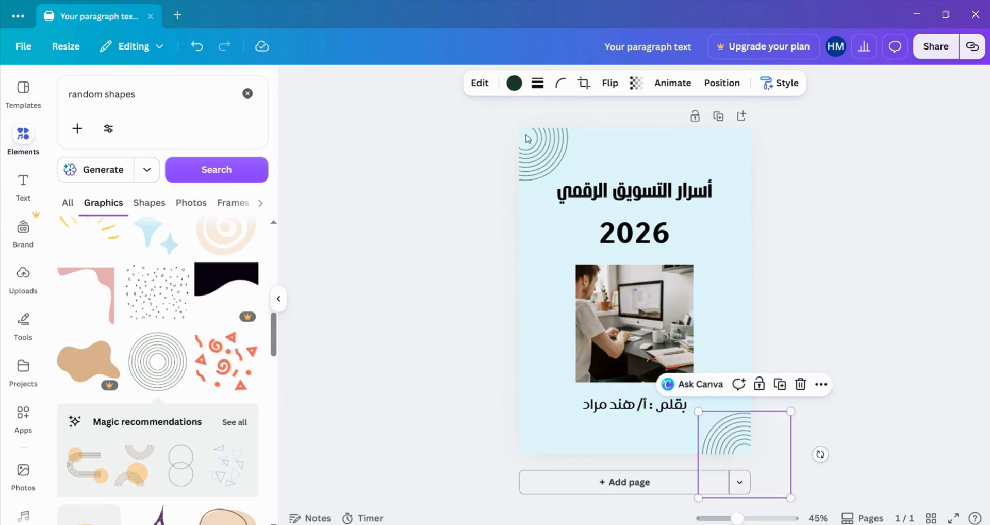
left_click_drag(542, 154, 534, 151)
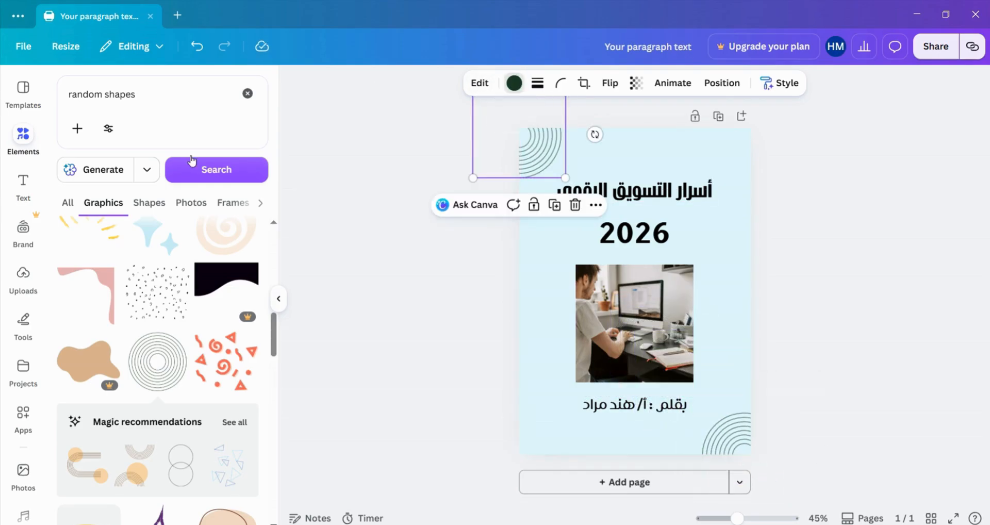
Recolor both concentric circle graphics to blue #0097b2
left_click(514, 82)
left_click(65, 487)
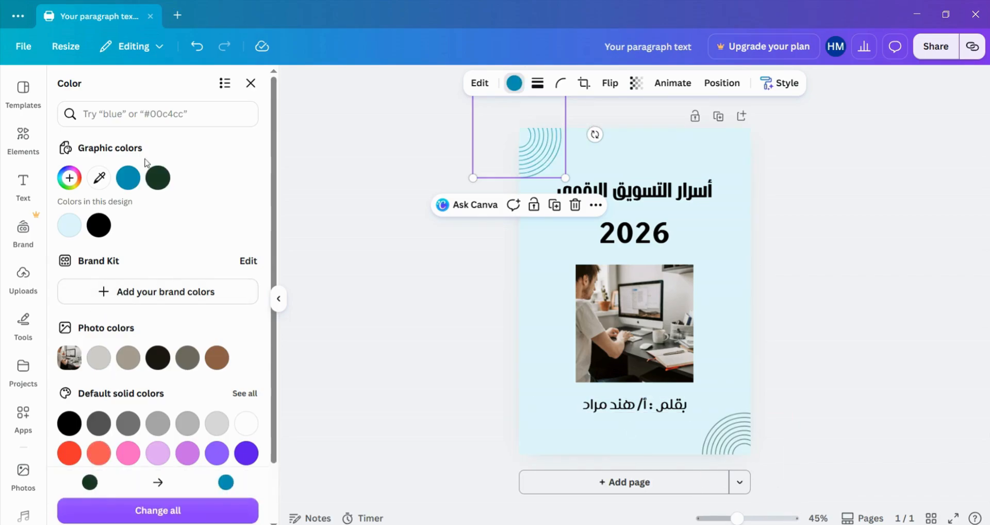
left_click(128, 178)
key("Escape")
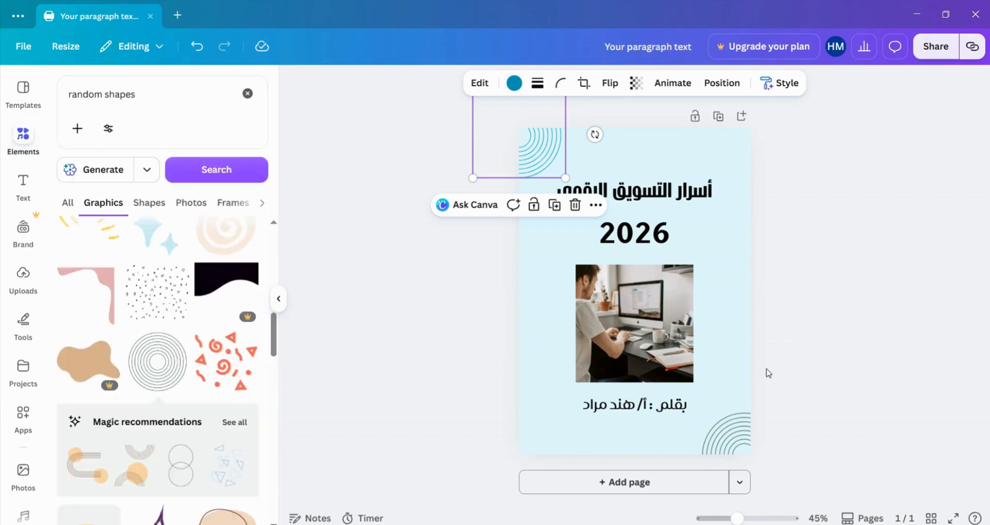
left_click(743, 438)
left_click(514, 83)
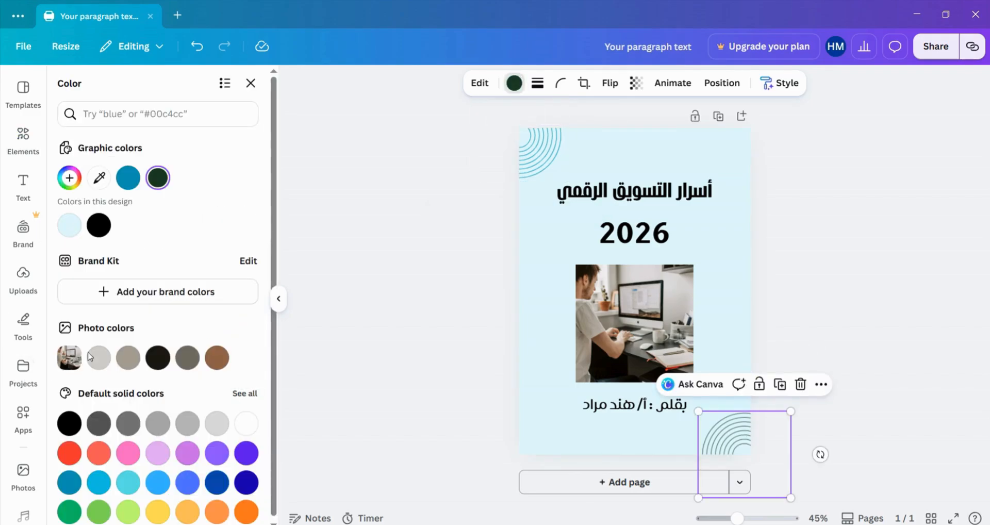
left_click(128, 177)
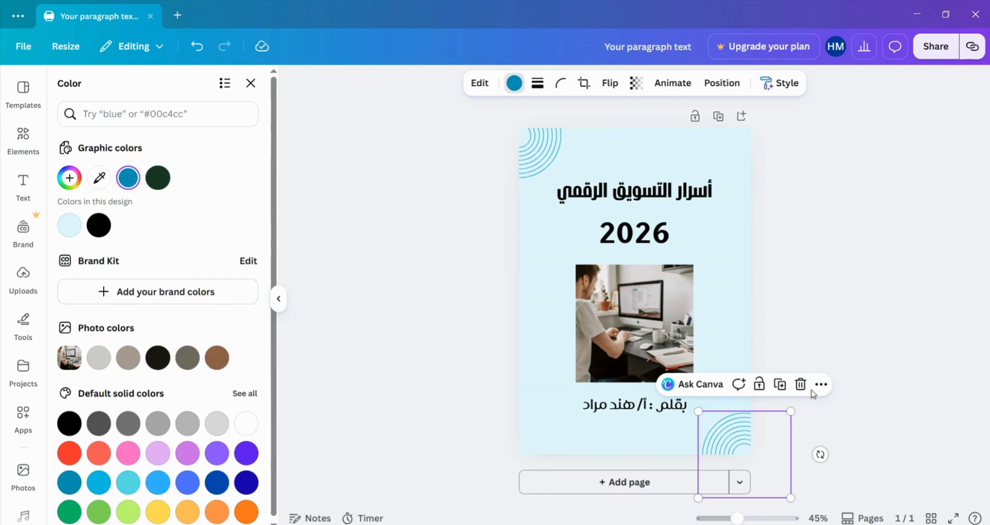
key("Escape")
left_click(940, 364)
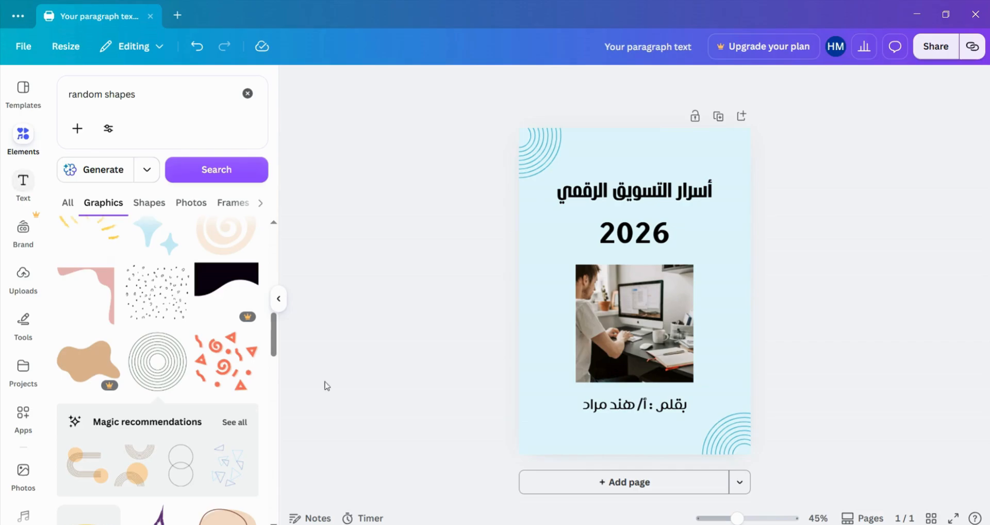
scroll(189, 375, "down", 5)
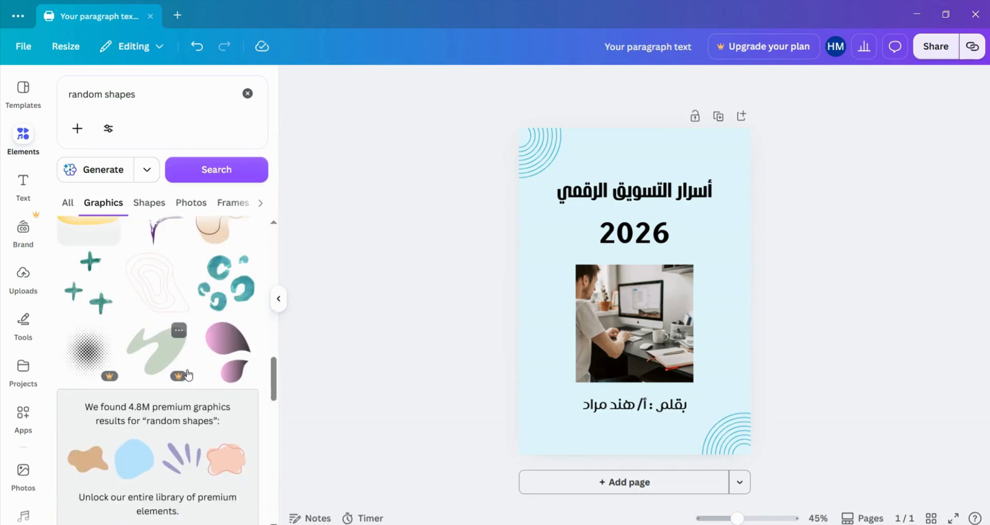
scroll(188, 374, "down", 6)
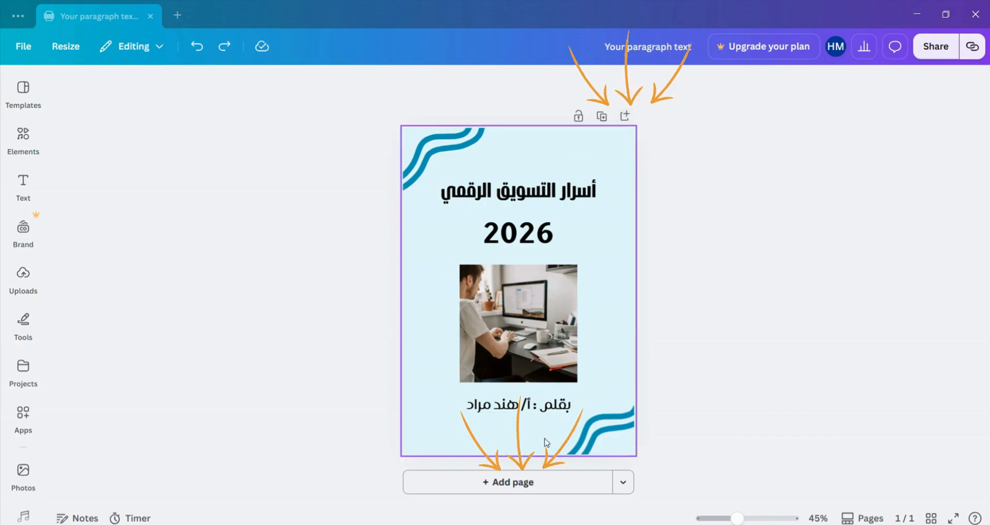
Add a second page and paste the bold heading "الفهرس:" near its upper-right corner
left_click(541, 489)
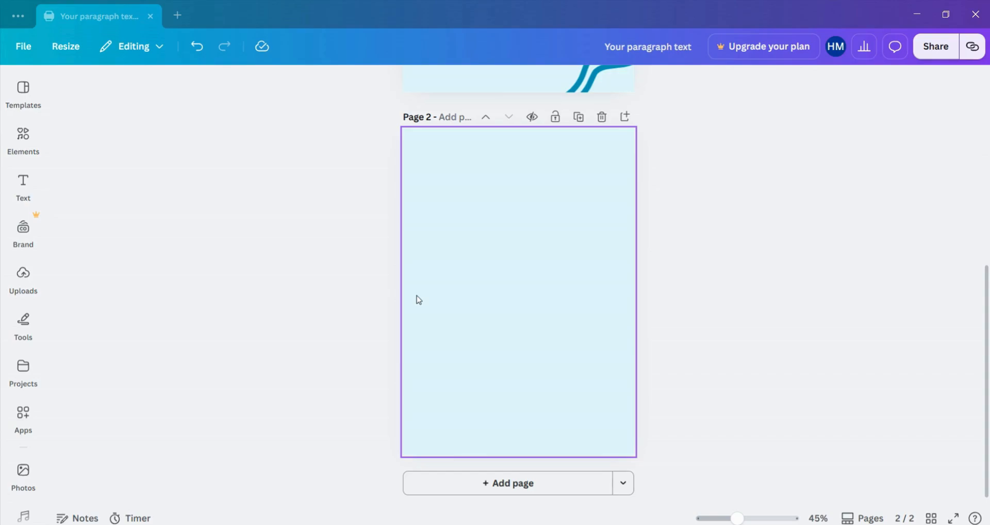
key("ctrl+v")
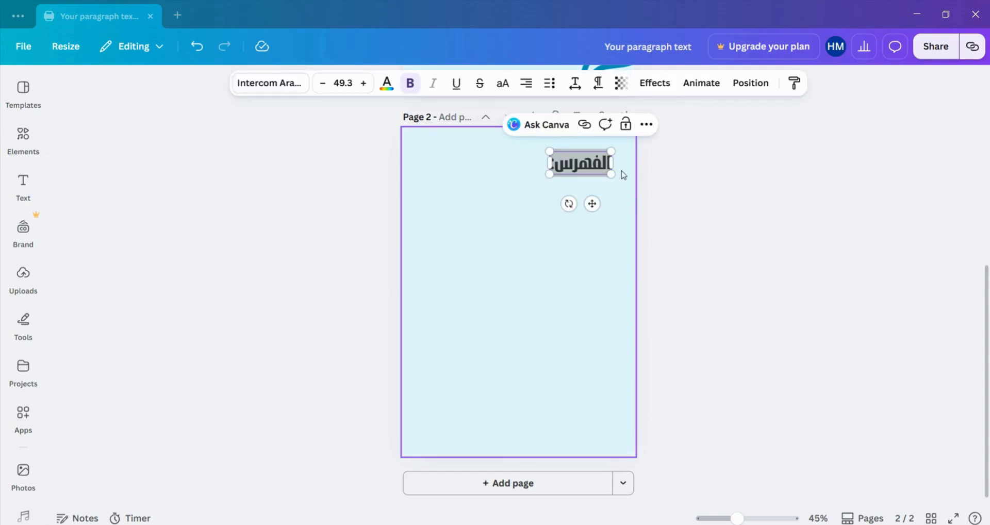
scroll(537, 218, "up", 7)
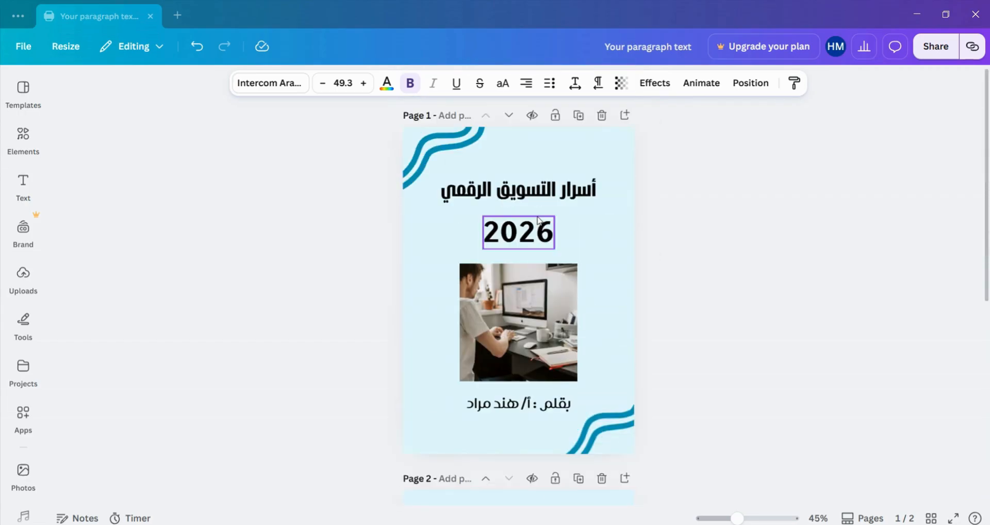
scroll(537, 219, "down", 3)
scroll(538, 219, "down", 3)
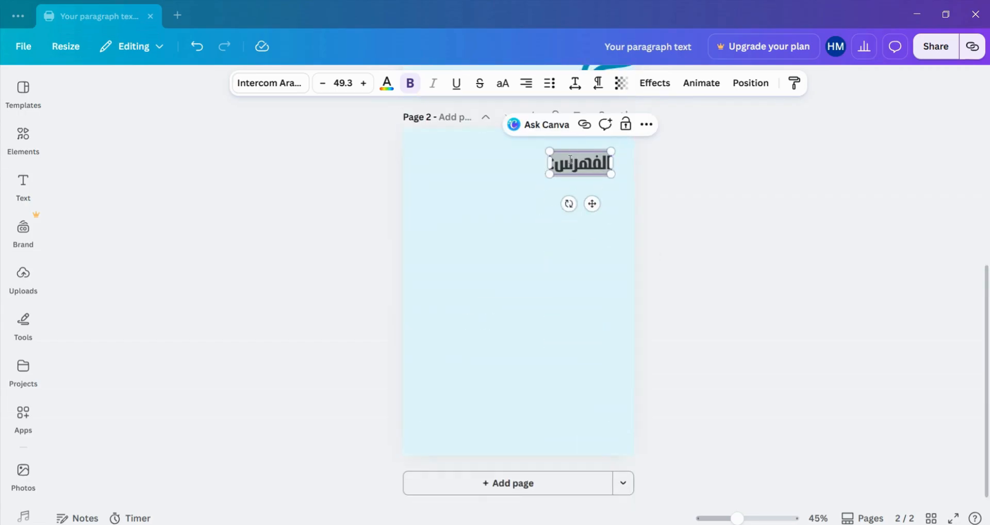
Place the bold 32-point entry "1- مقدمة عن الكاتب" below the page 2 heading, set right-to-left, and adjust its position
left_click(529, 197)
left_click(576, 165)
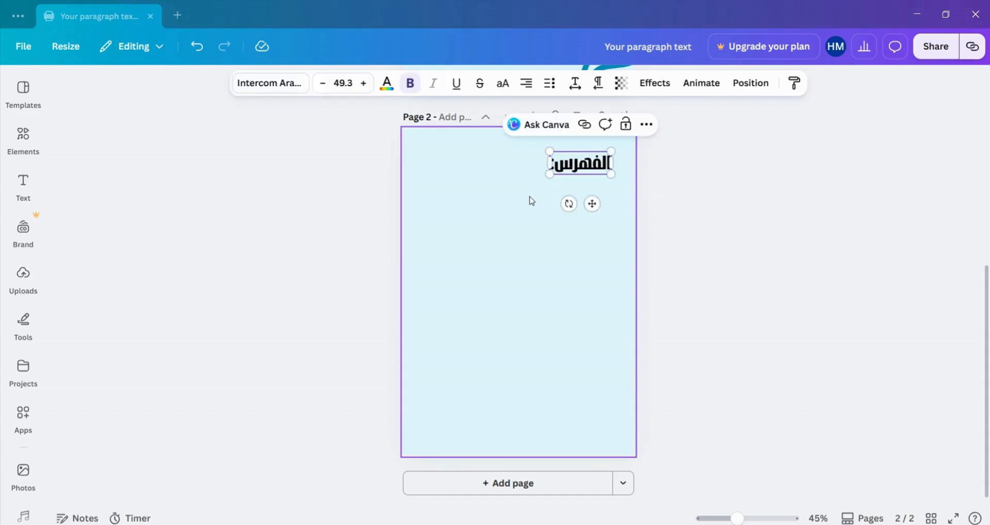
left_click(530, 197)
left_click(580, 169)
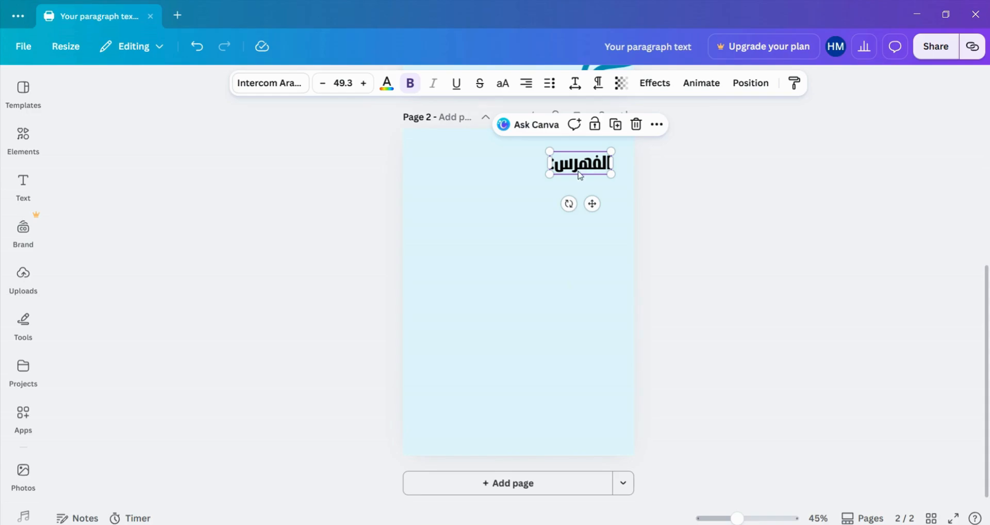
key("ctrl+z")
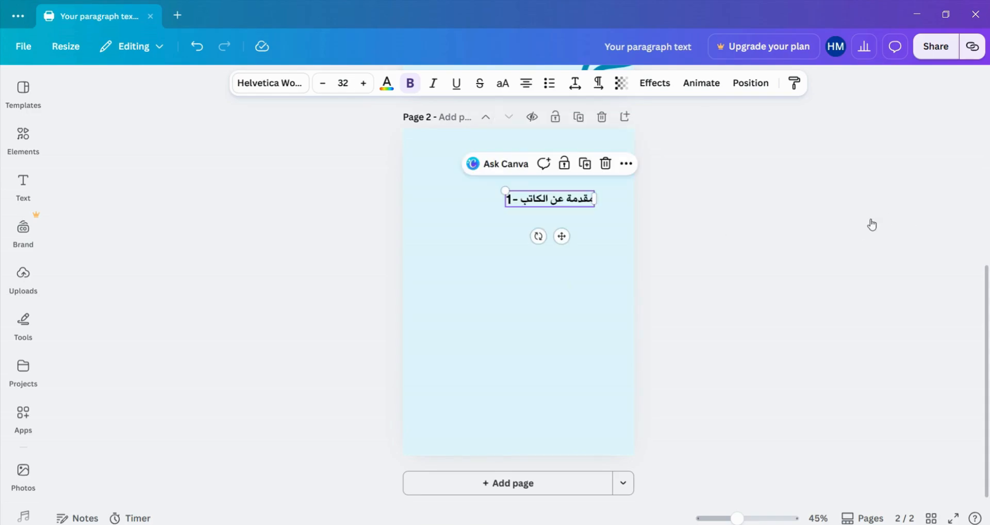
triple_click(547, 202)
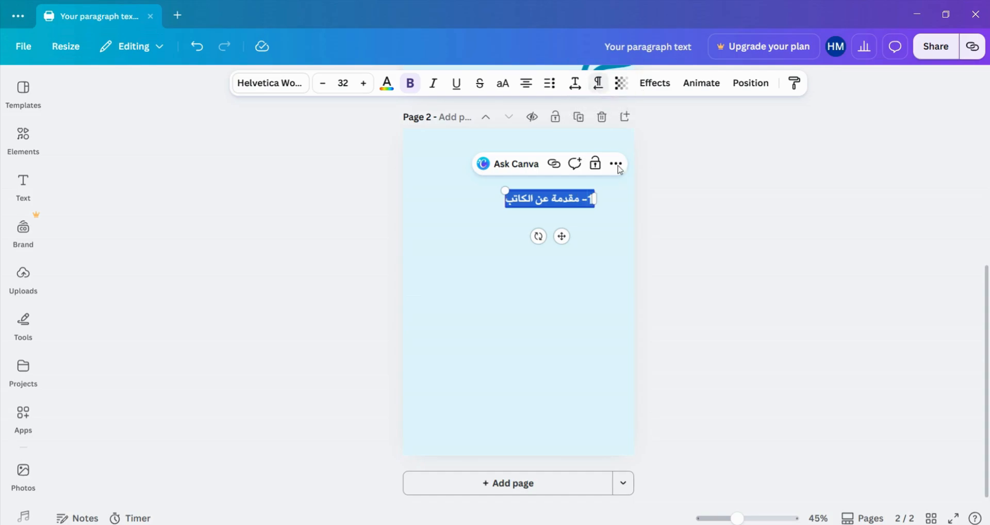
left_click(596, 218)
left_click_drag(571, 203, 563, 200)
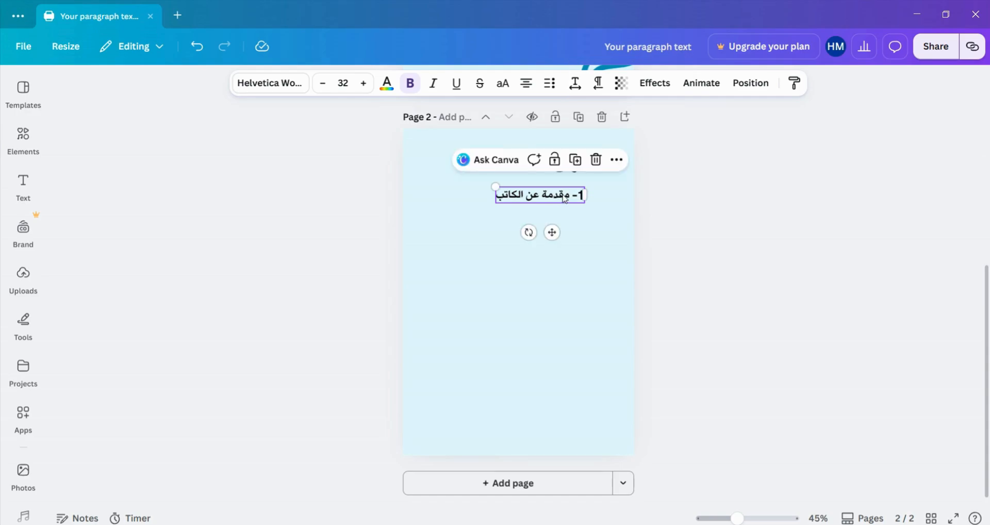
Duplicate the first contents entry downward and edit the copies into entries 2 to 7, ending with "7- أهم أدوات التسويق الرقمي فى 2026"
key("ctrl+d")
left_click_drag(562, 200, 556, 214)
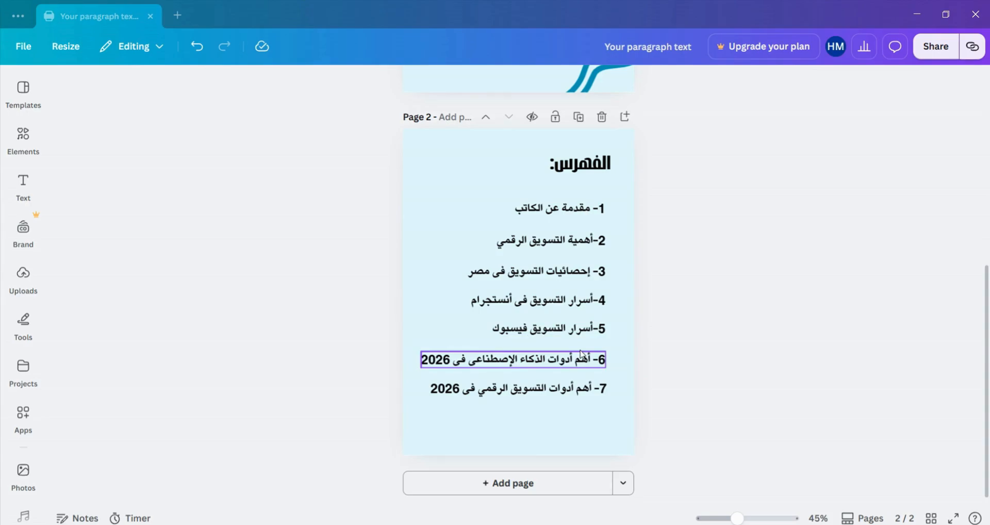
left_click(579, 168)
Add a straight black line beneath the "الفهرس:" heading, reaching the page's right edge
left_click(511, 182)
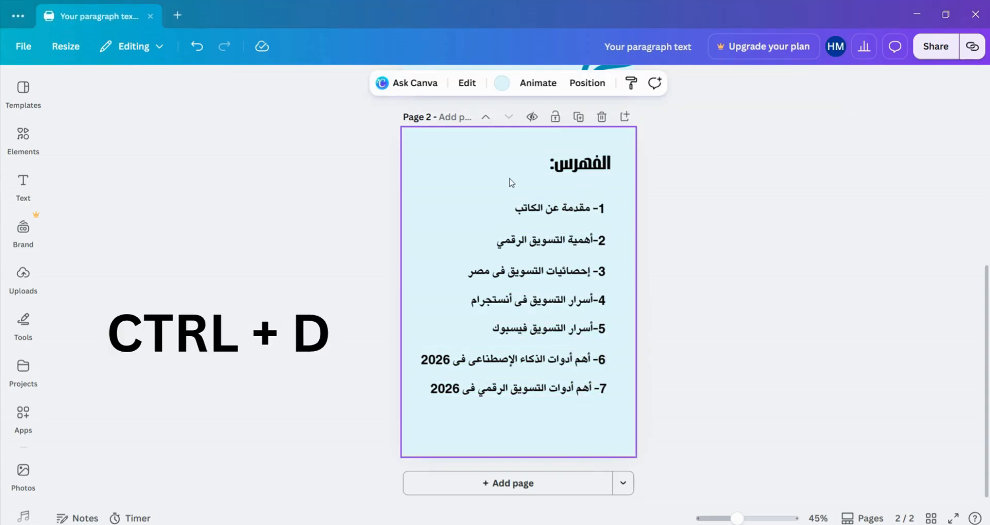
key("l")
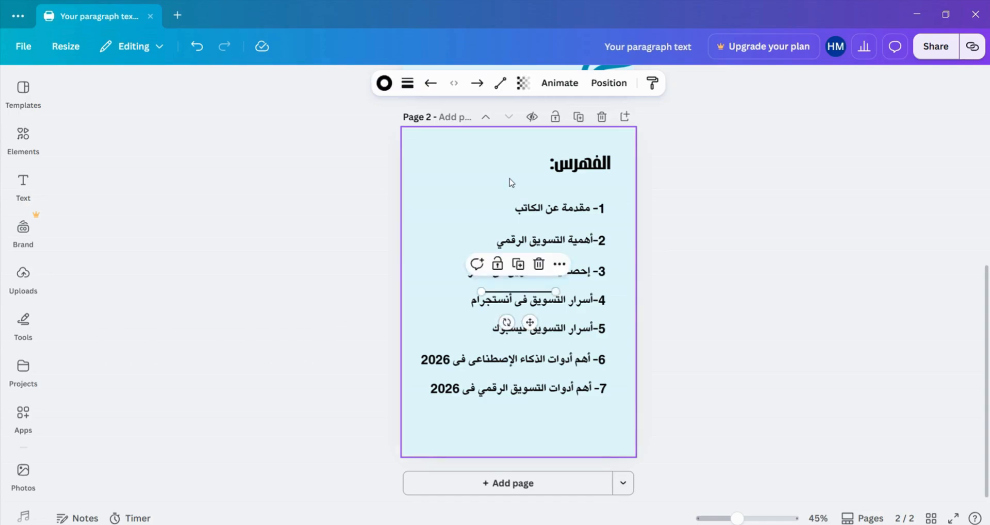
key("l")
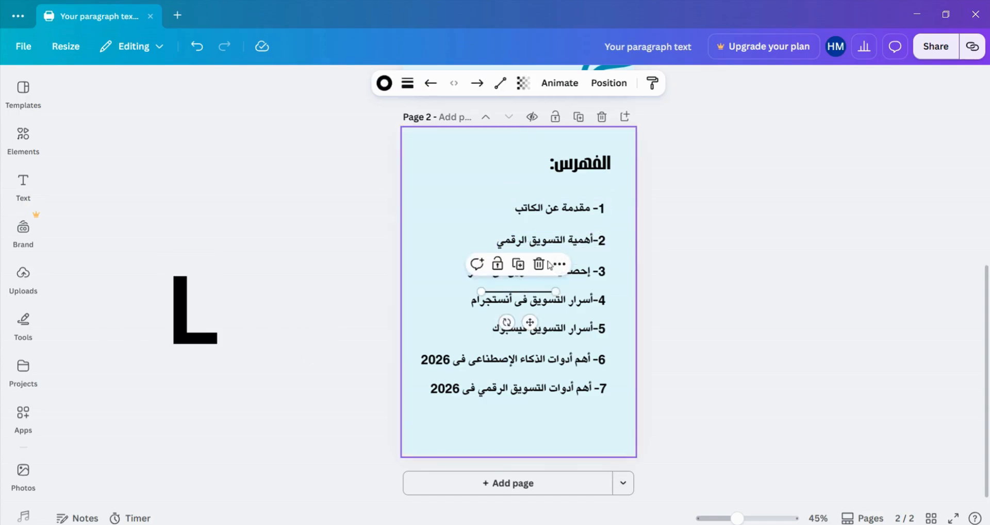
left_click_drag(531, 297, 607, 183)
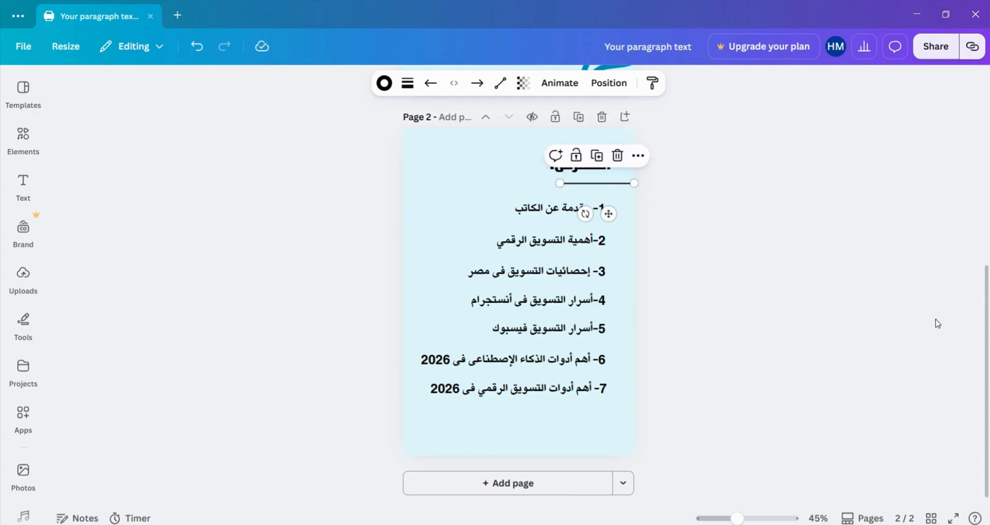
left_click(880, 223)
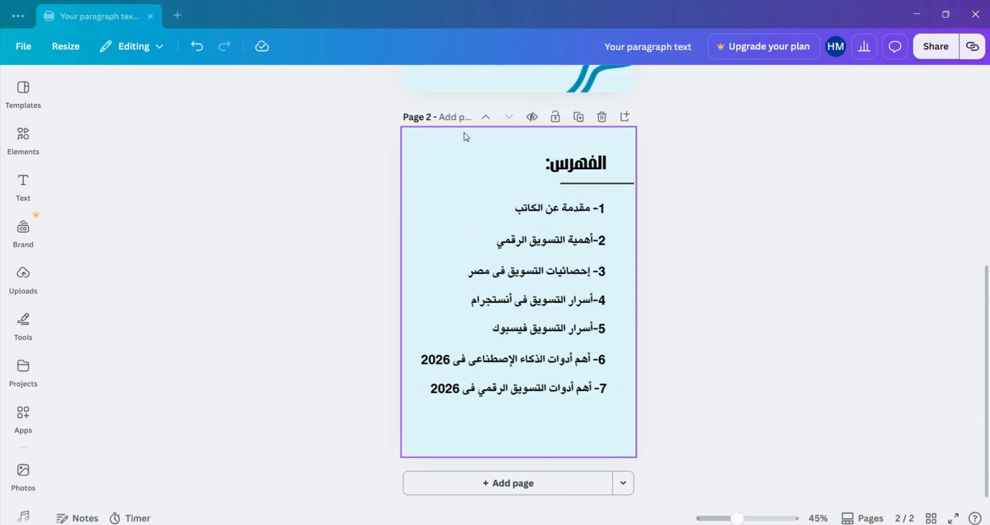
Title page 2 "الفهرس"
left_click(452, 113)
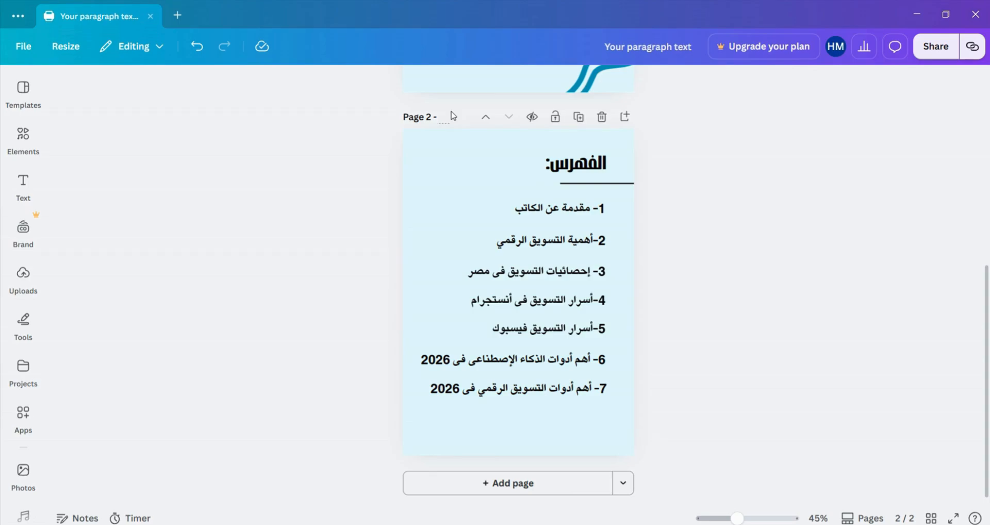
type("h")
key("BackSpace")
type("ال")
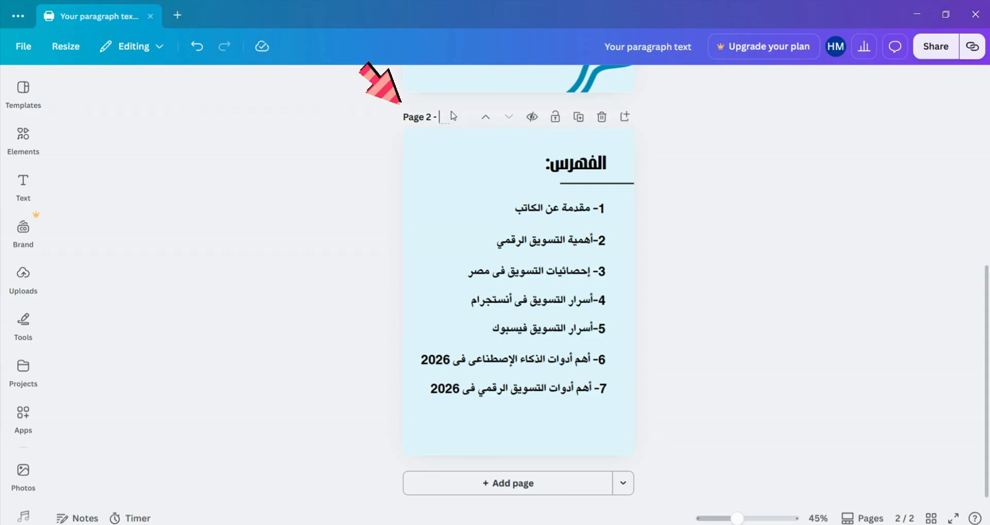
type("ف")
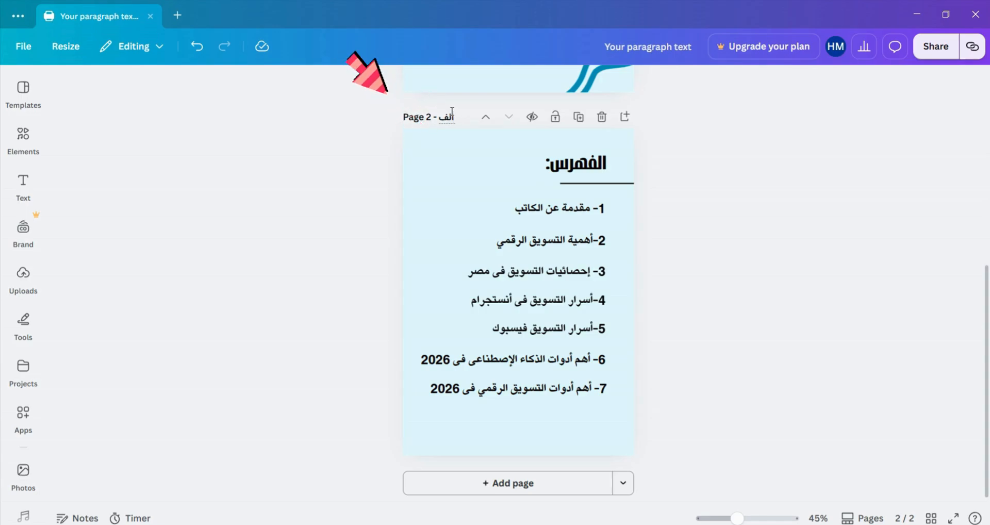
type("هر")
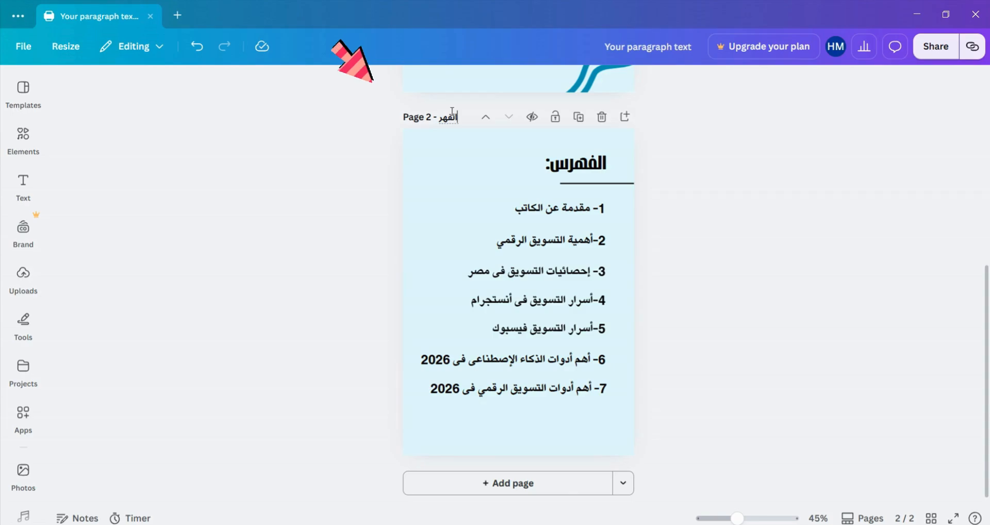
type("س")
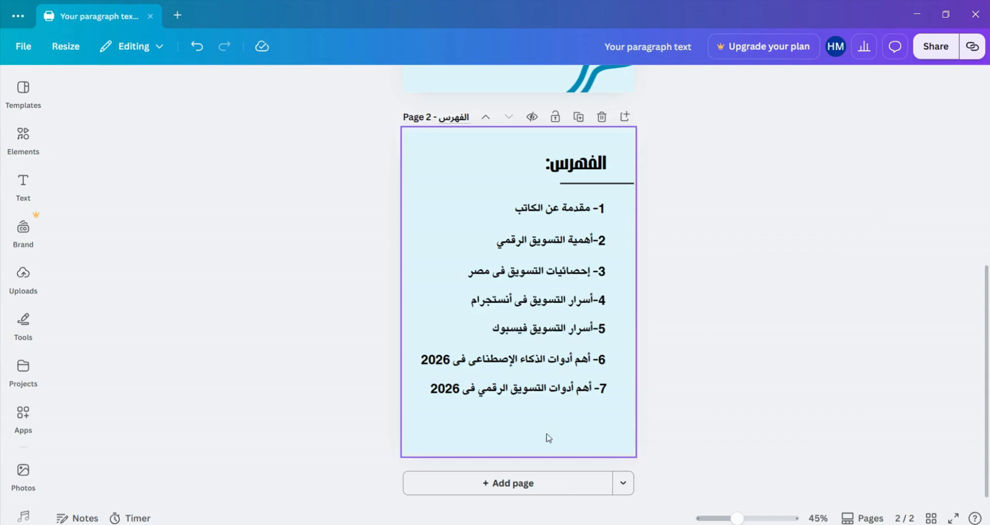
Add a third page and turn on the rulers and guides
left_click(517, 489)
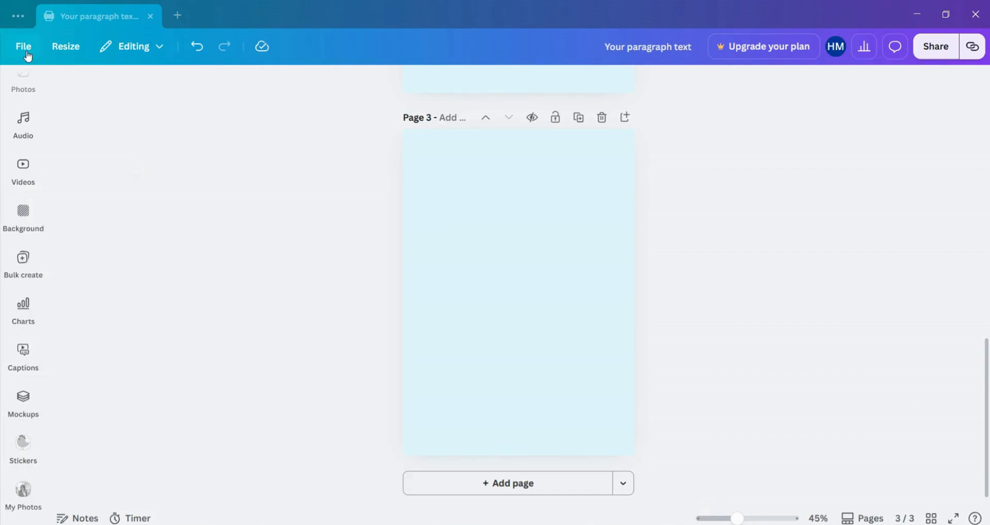
left_click(25, 47)
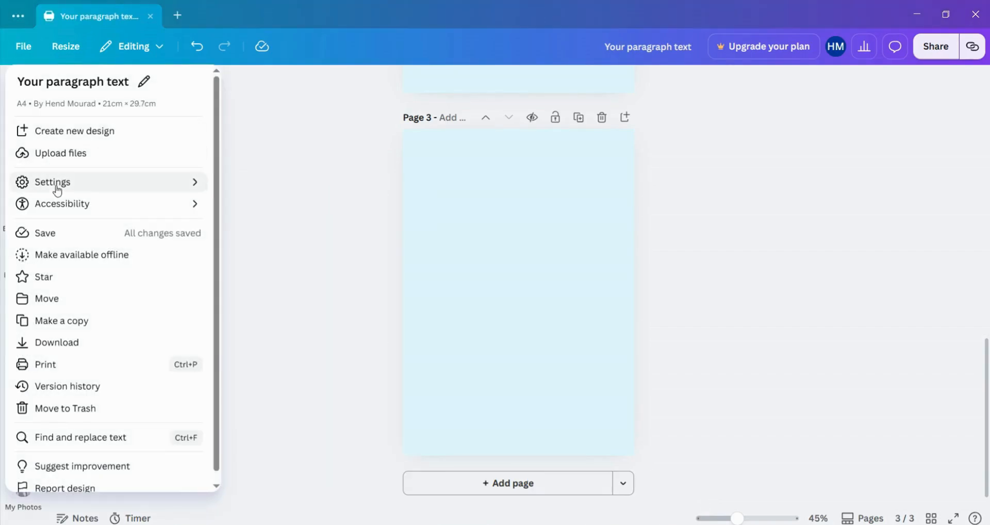
mouse_move(60, 184)
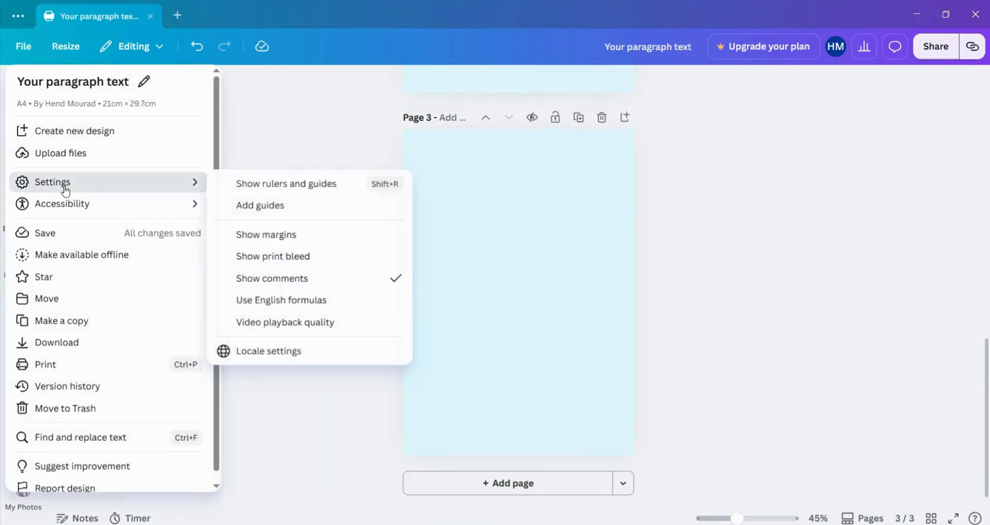
left_click(252, 187)
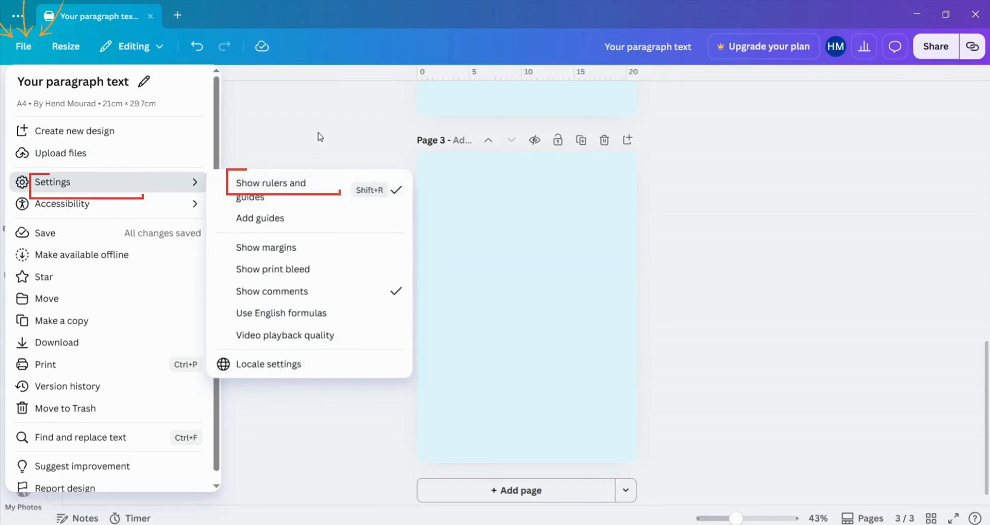
Place two vertical guides near the middle of page 3, at 10.5 cm and about 10 cm, and lock all guides
left_click_drag(60, 272, 526, 281)
left_click_drag(59, 226, 521, 297)
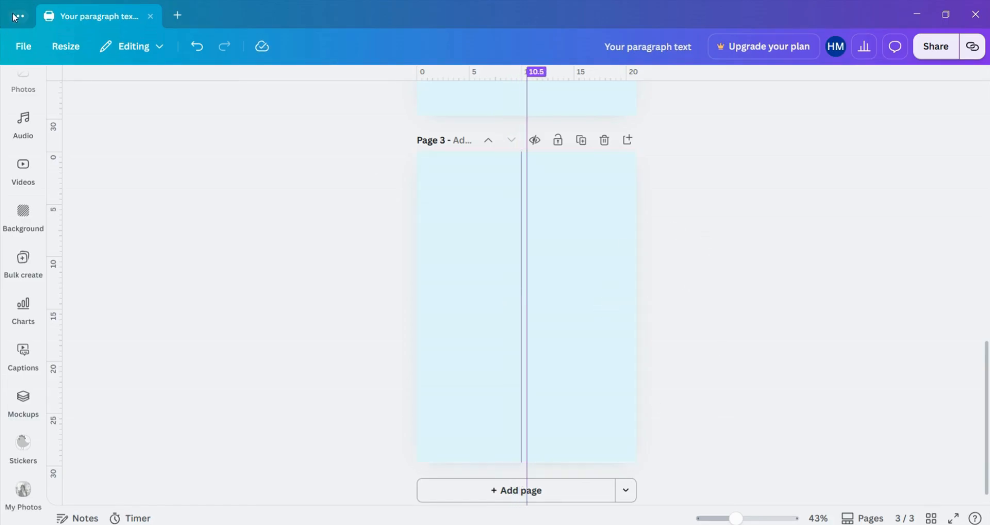
left_click(23, 46)
left_click(126, 181)
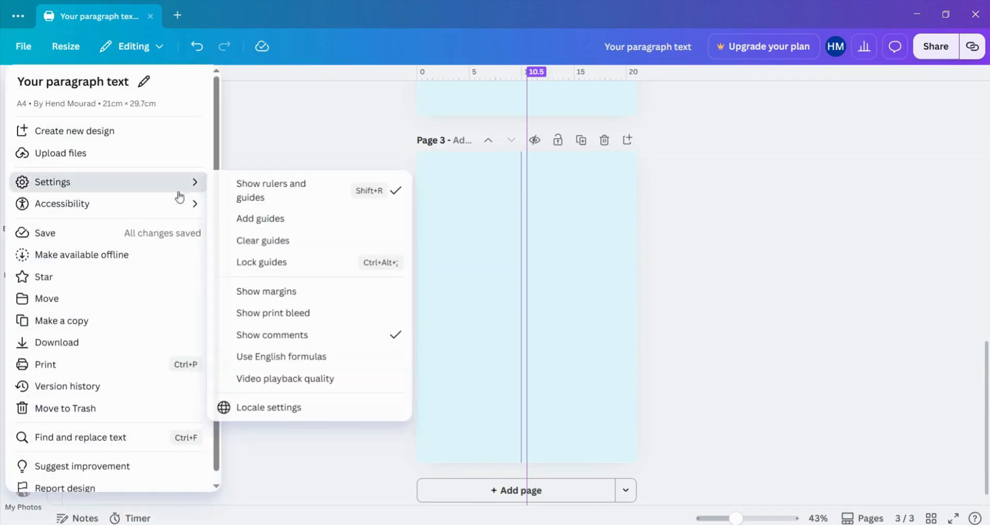
left_click(265, 264)
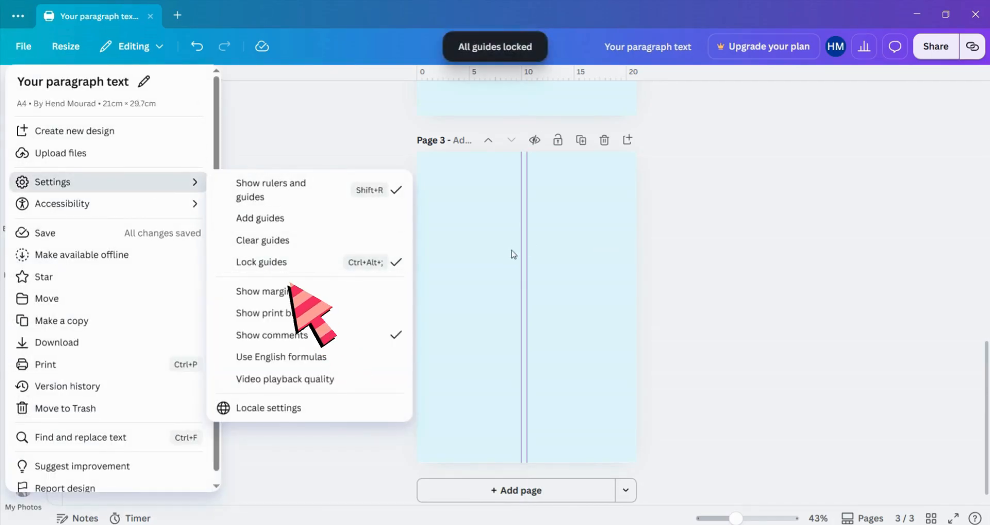
left_click(749, 218)
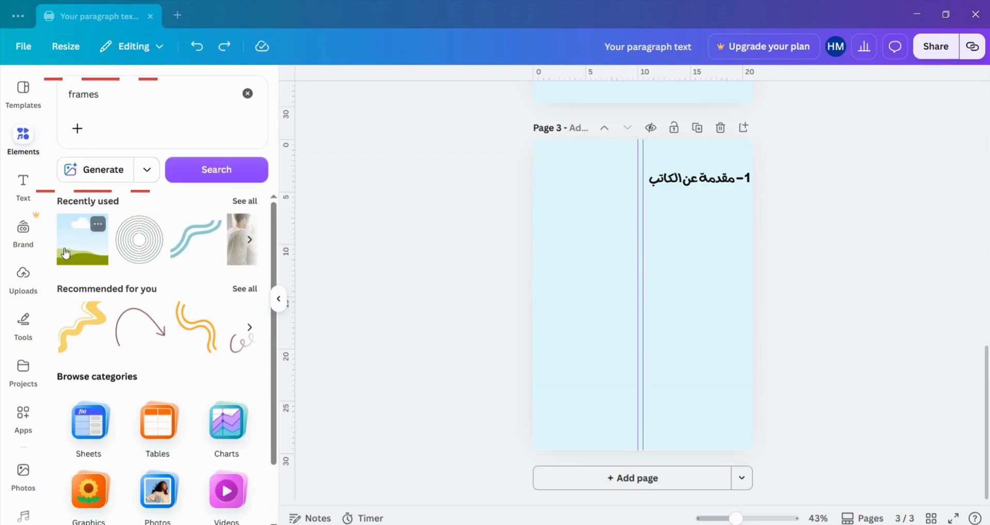
Insert a square image frame, shrink it into page 3's upper-left area, and fill it with the author's portrait photo
left_click(82, 239)
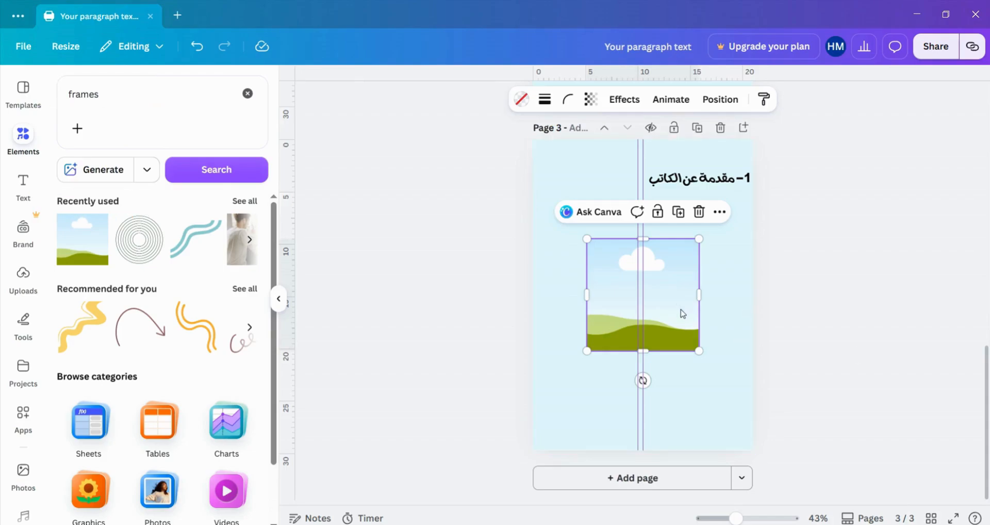
left_click_drag(697, 239, 592, 206)
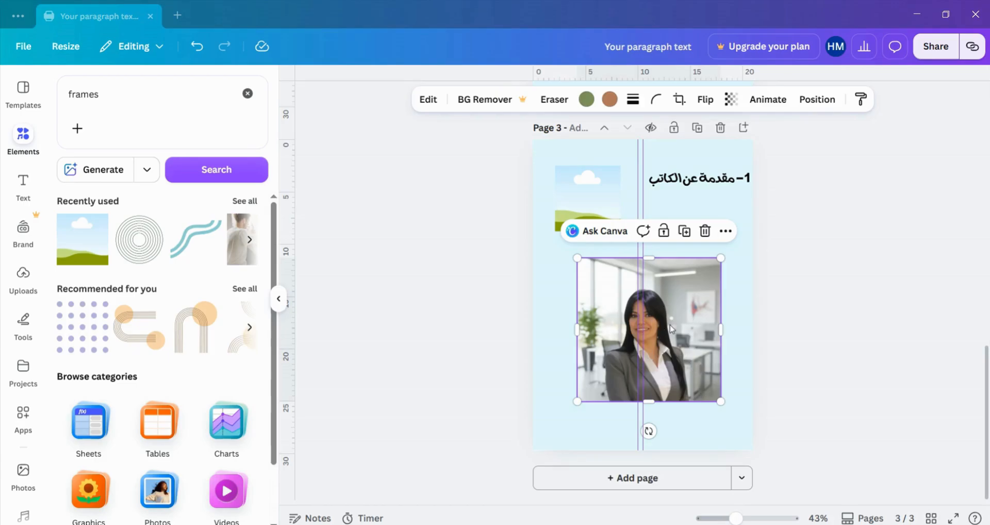
left_click_drag(687, 365, 603, 212)
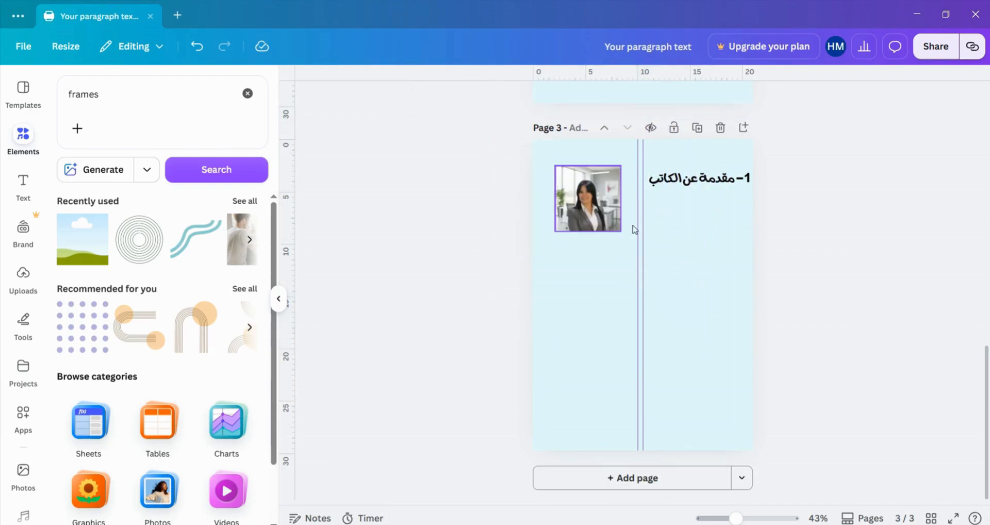
Give the framed portrait a solid border in the design's blue
left_click(593, 217)
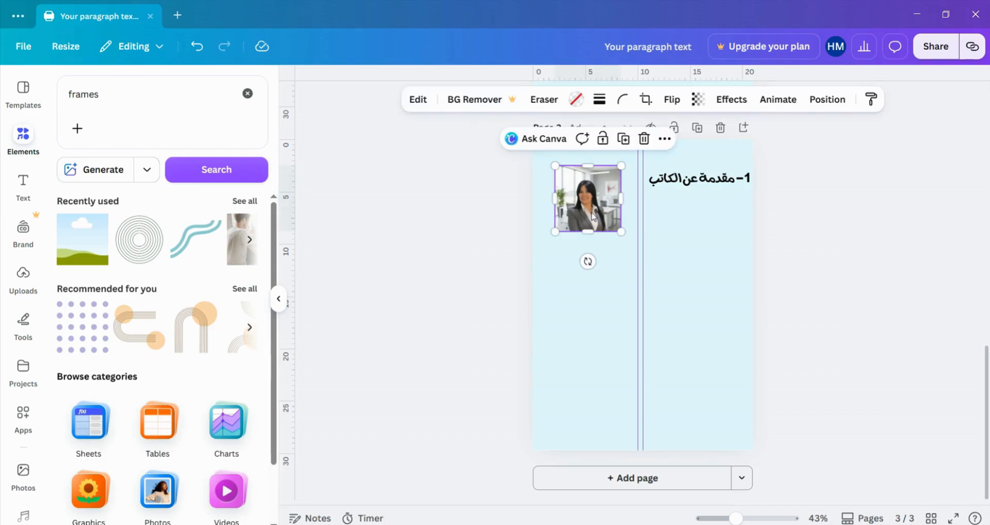
left_click(600, 102)
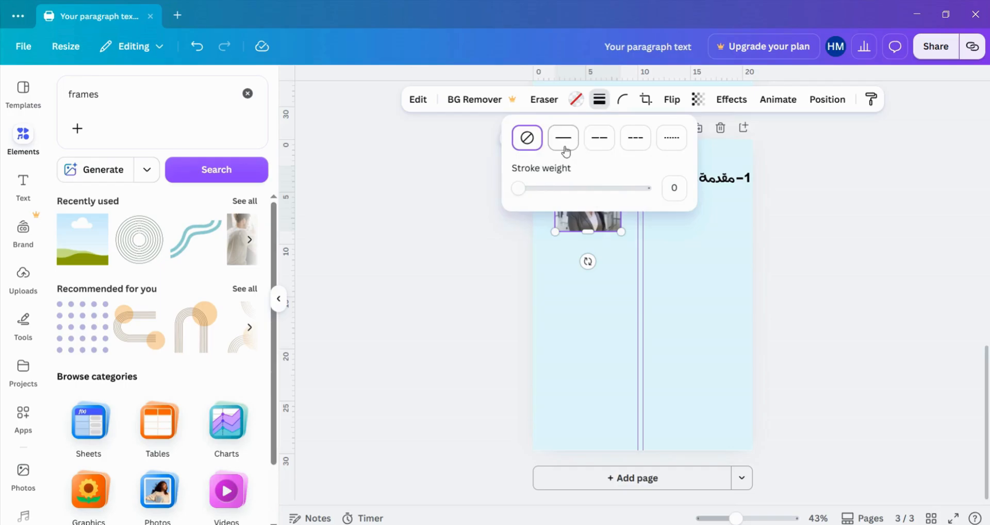
left_click(563, 137)
left_click(587, 99)
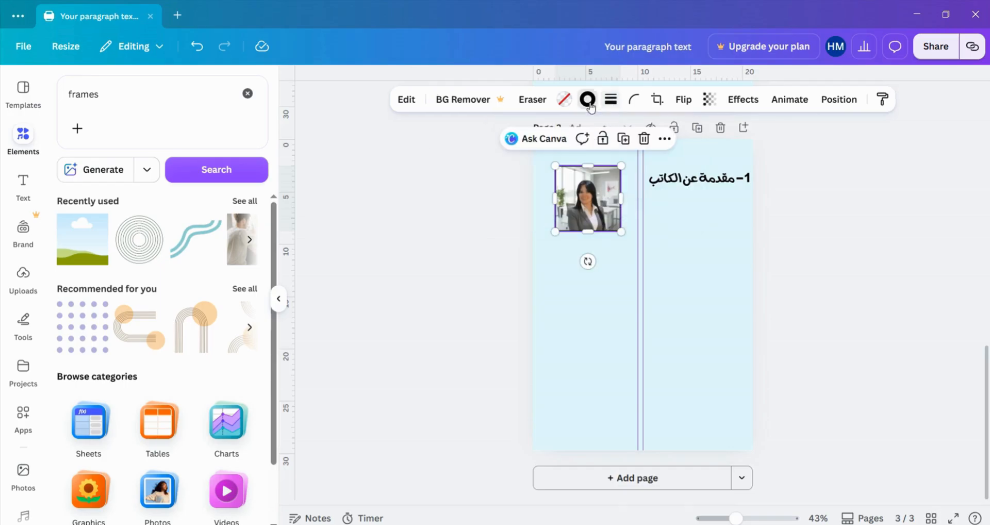
left_click(69, 224)
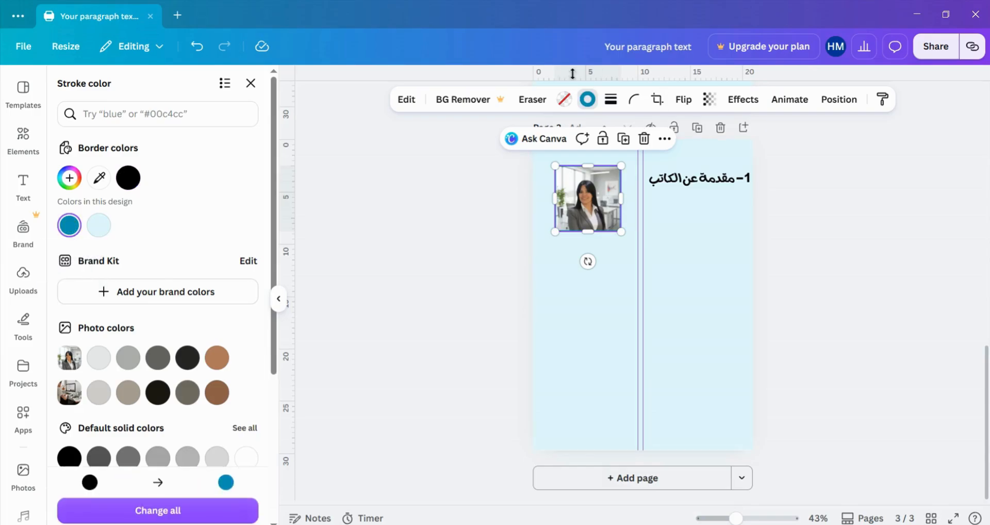
left_click(677, 285)
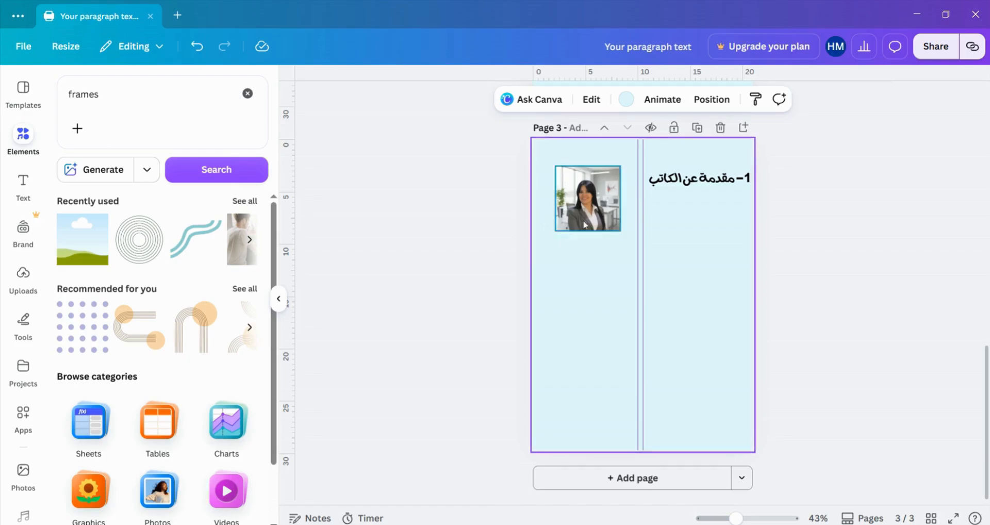
Set the portrait border's stroke weight to 8
left_click(589, 169)
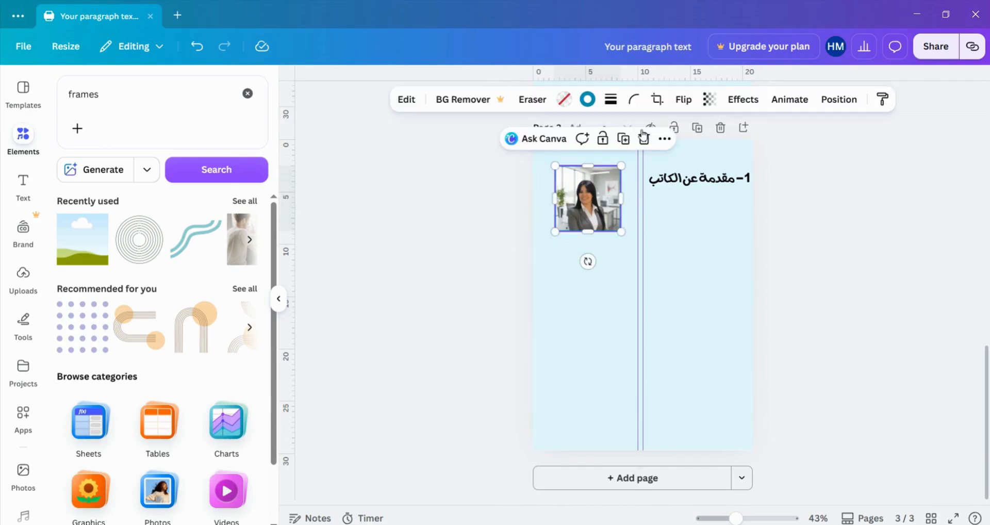
left_click(611, 99)
left_click(685, 188)
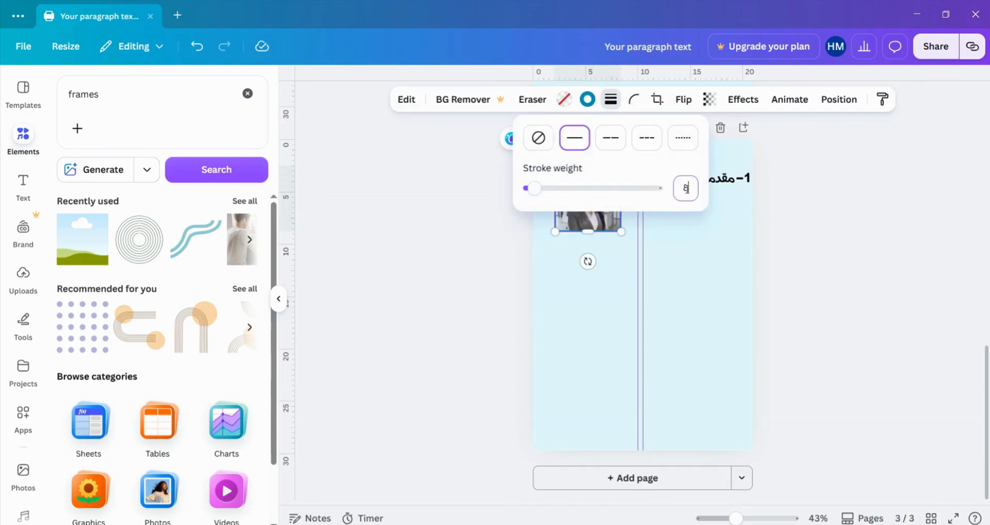
left_click(680, 265)
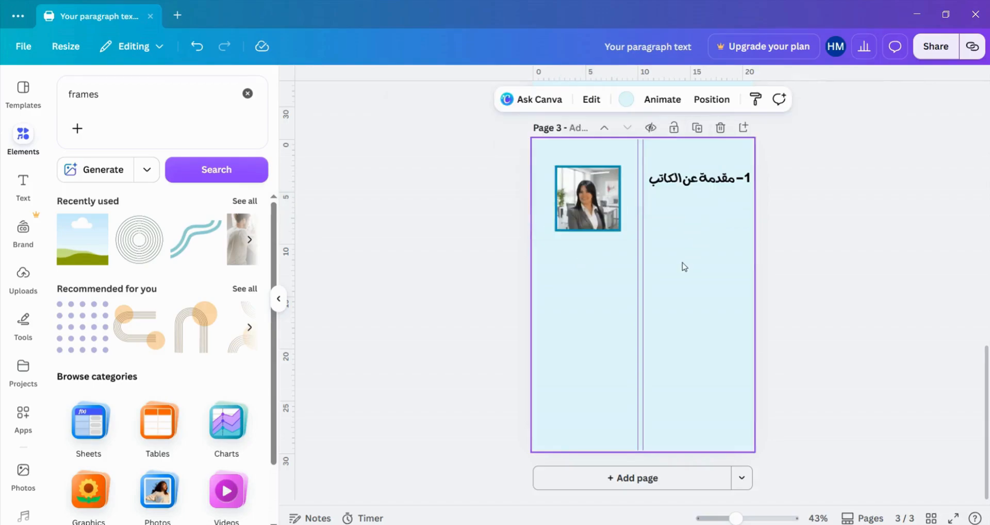
Enlarge the framed author portrait slightly and reposition it in page 3's upper-left area
left_click(593, 226)
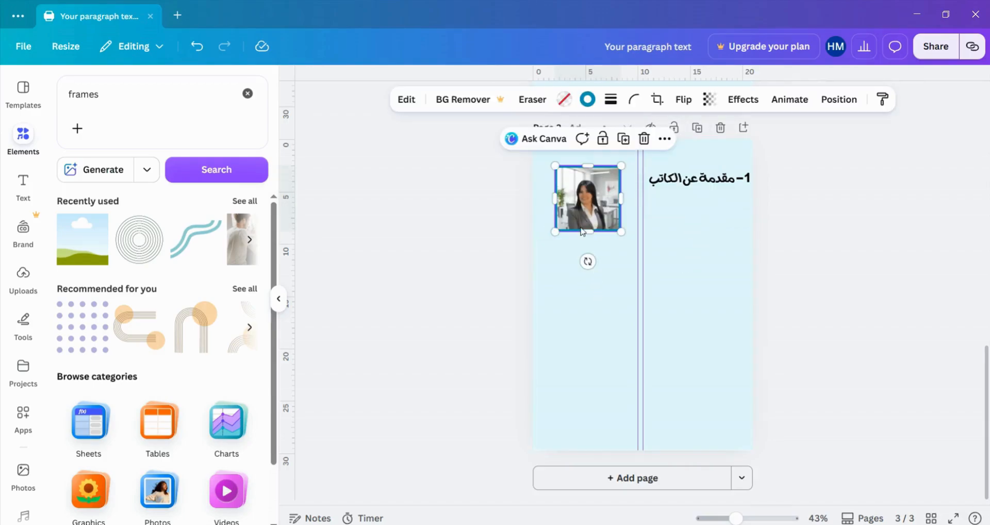
left_click_drag(555, 233, 548, 238)
left_click_drag(599, 202, 606, 198)
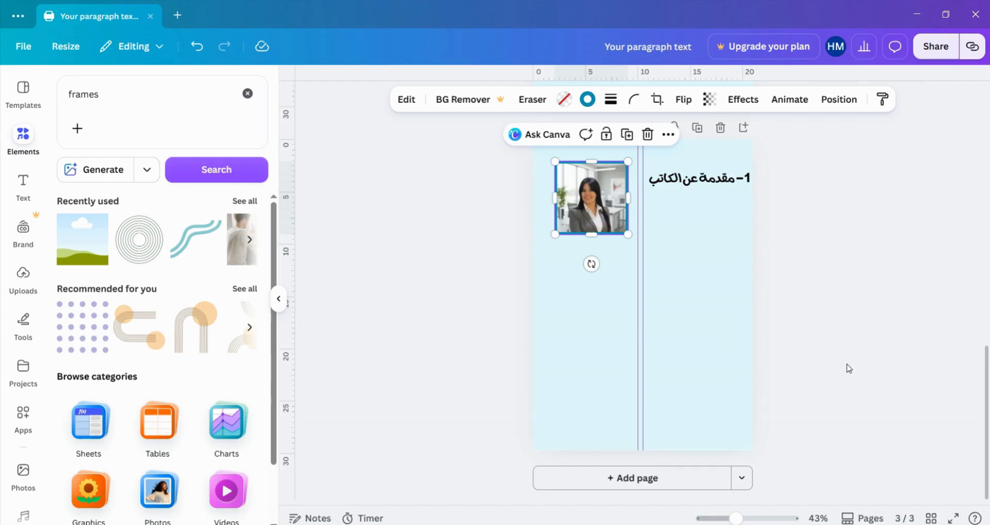
Paste the author's name heading and the two-column biography below the portrait, and preview the page full screen
key("ctrl+v")
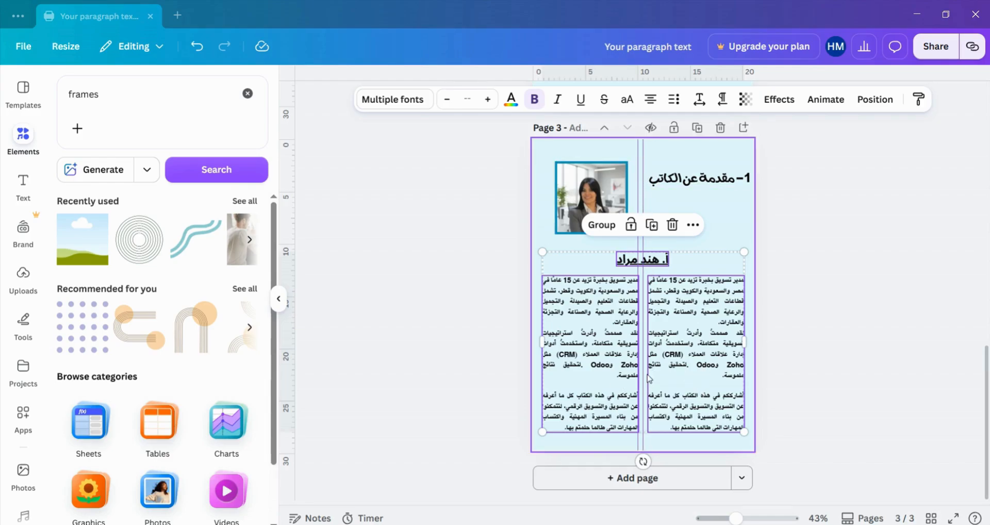
left_click(809, 467)
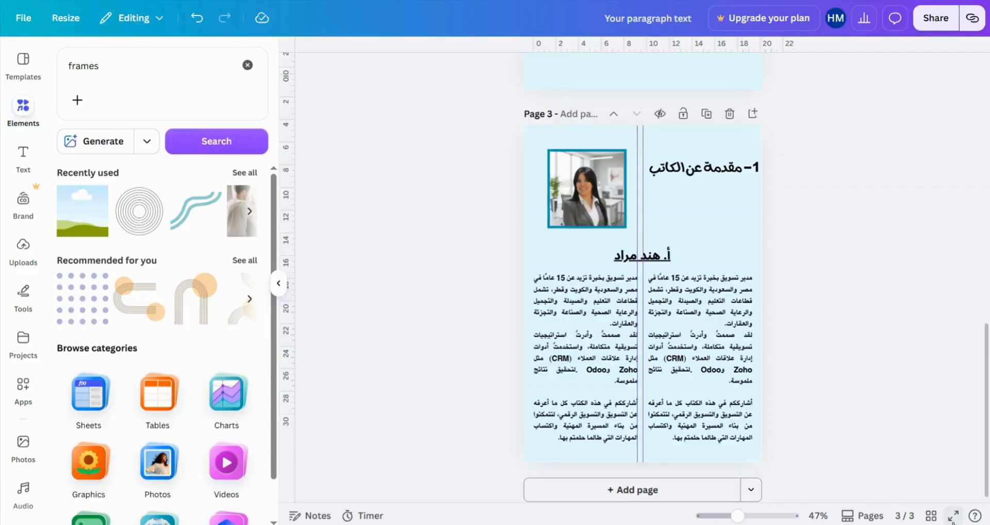
left_click(952, 518)
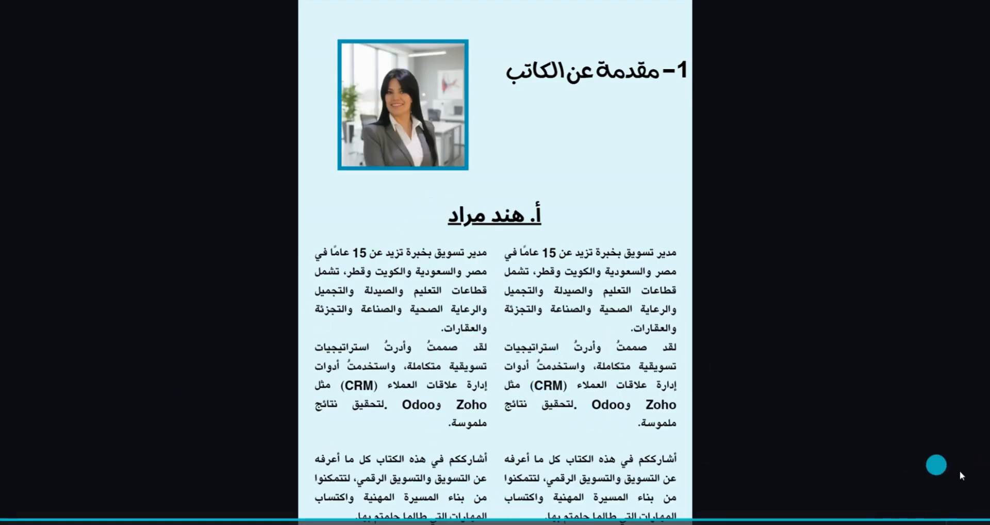
key("Escape")
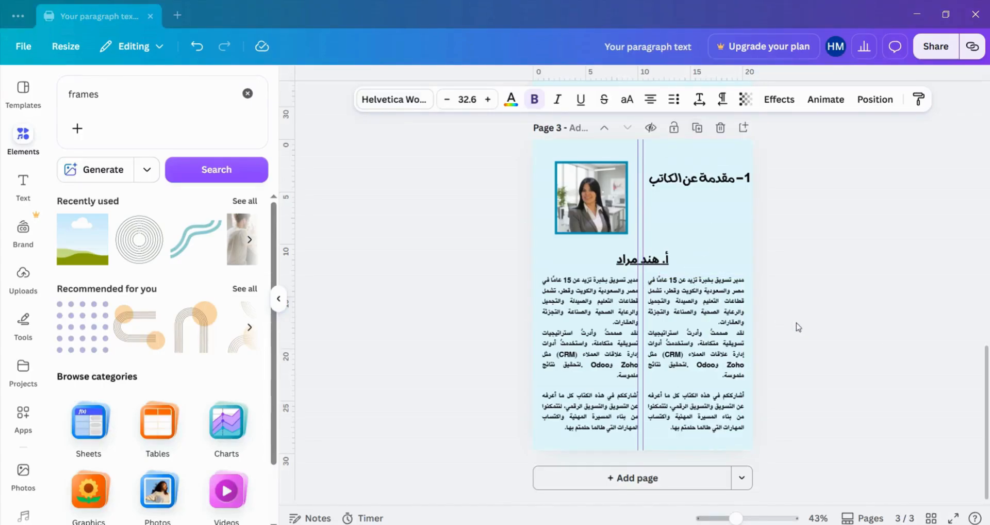
Title page 3 with its heading text "1- مقدمة عن الكاتب"
scroll(565, 160, "up", 1)
left_click(577, 192)
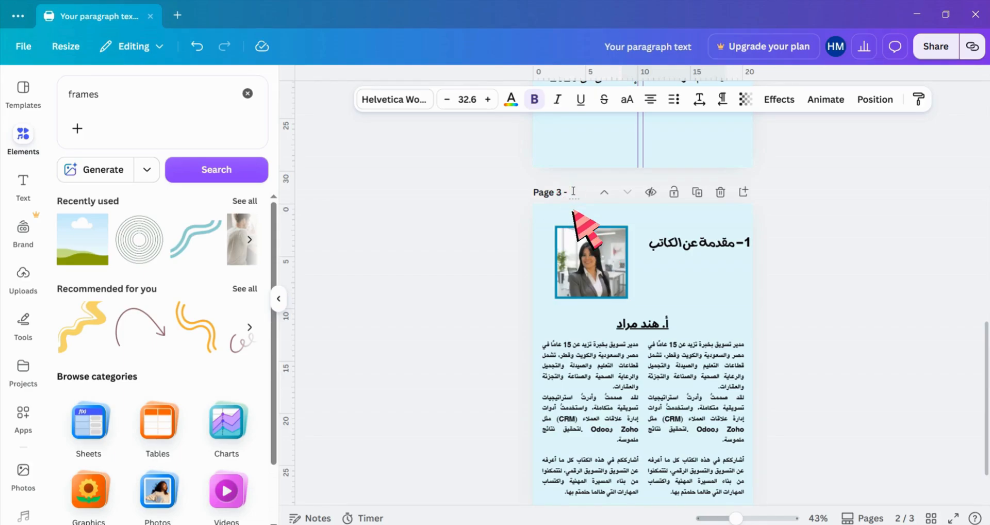
left_click(572, 191)
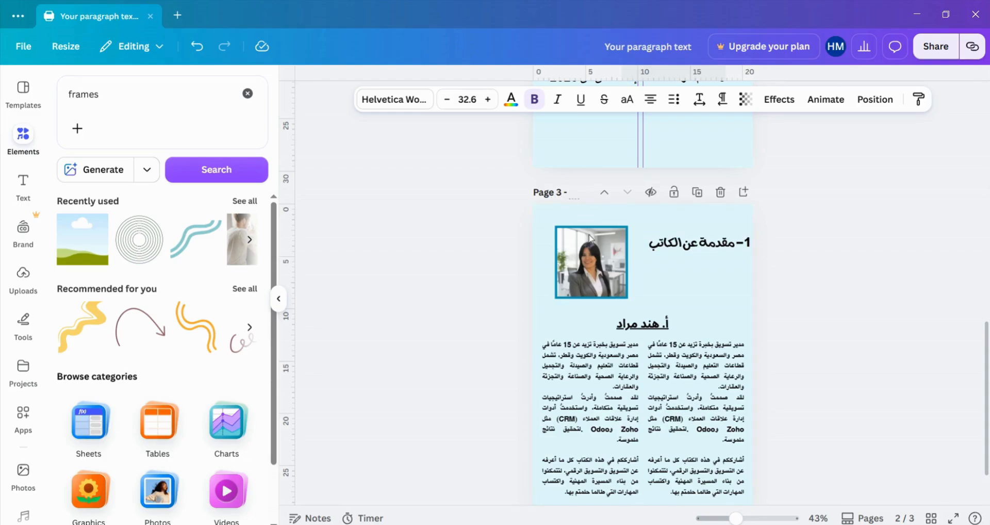
left_click(682, 247)
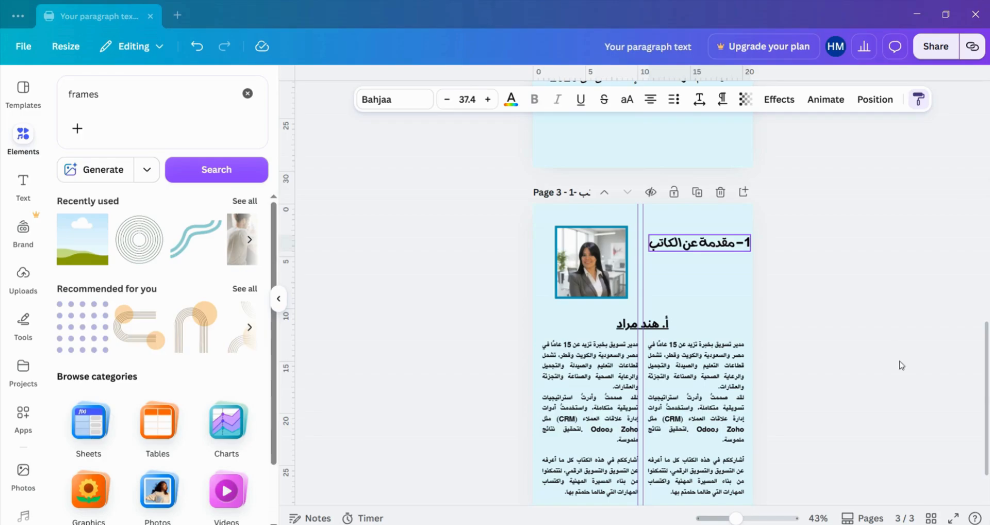
left_click(577, 192)
left_click(577, 193)
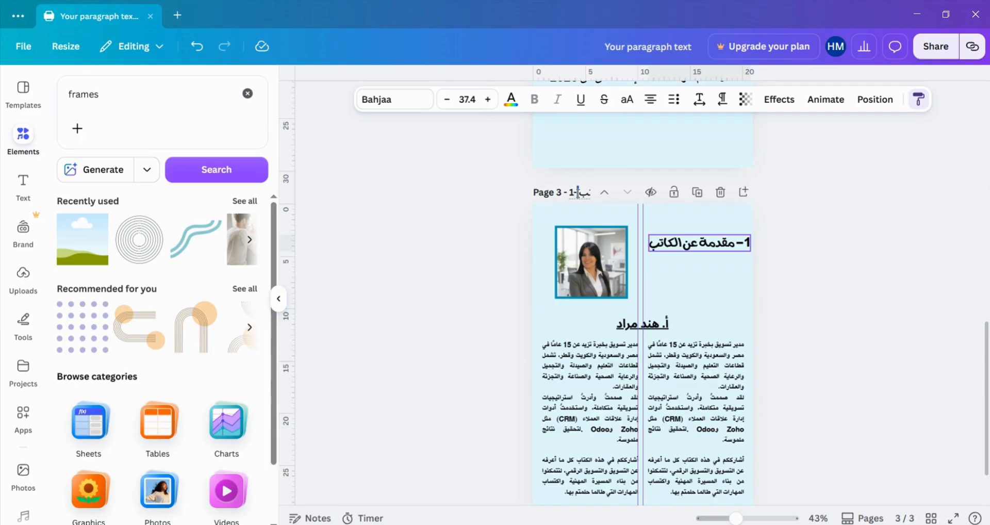
double_click(577, 192)
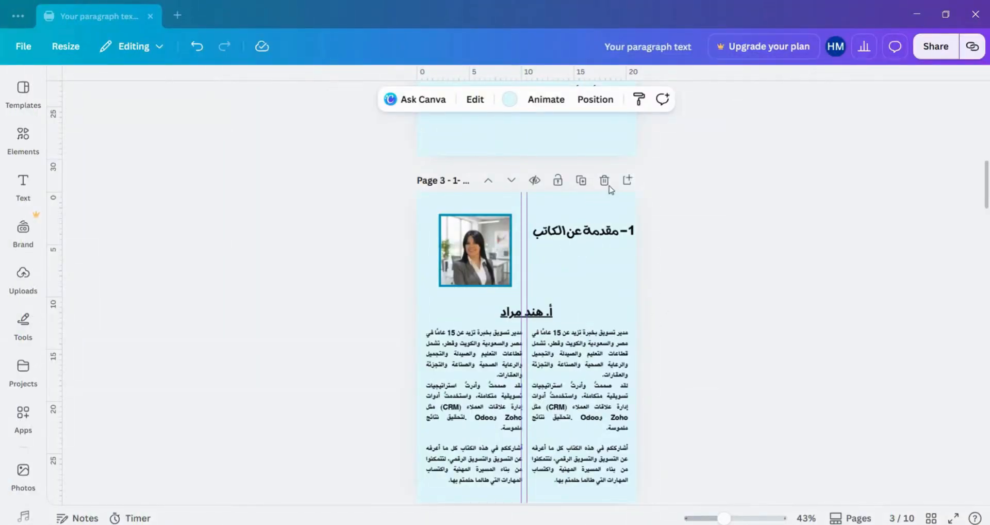
Add a blank page after page 3, and duplicate the author introduction page
left_click(628, 181)
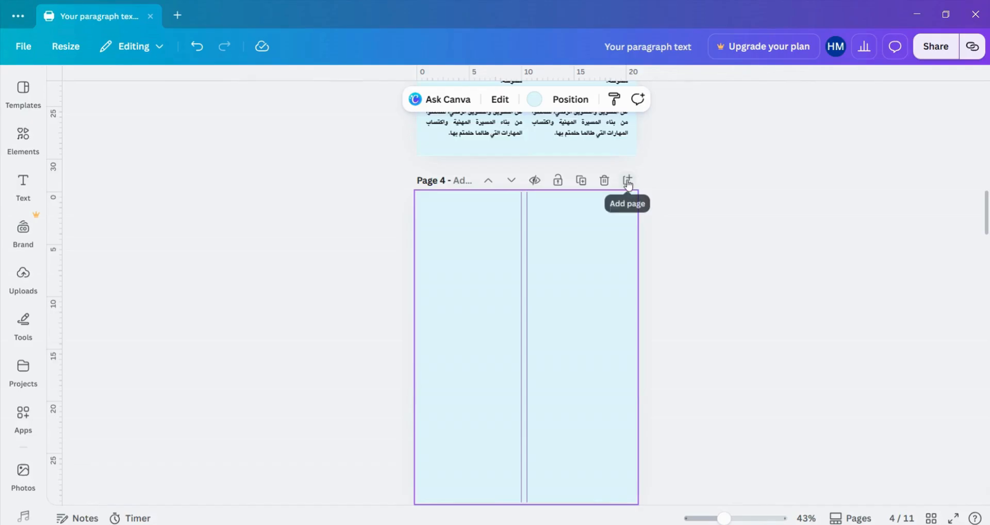
scroll(599, 284, "up", 3)
scroll(601, 286, "down", 3)
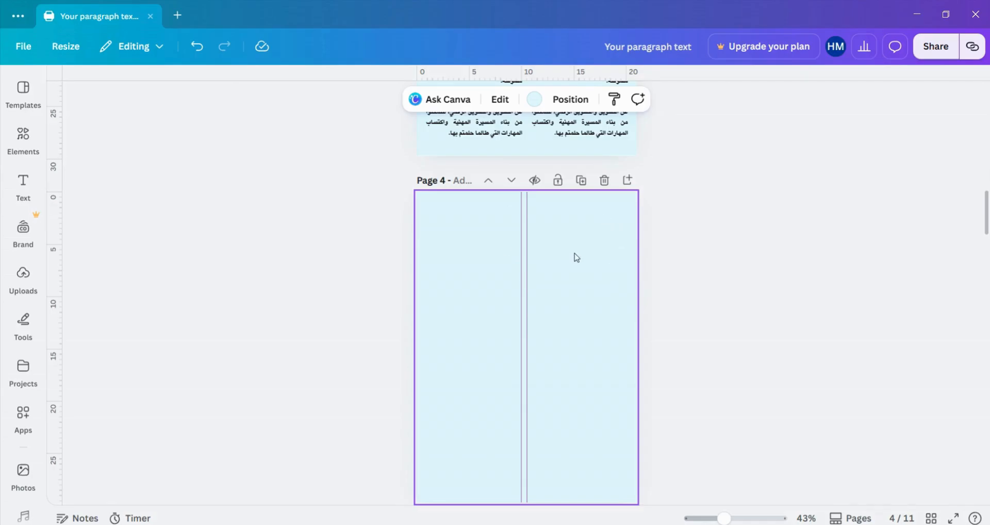
scroll(576, 257, "up", 10)
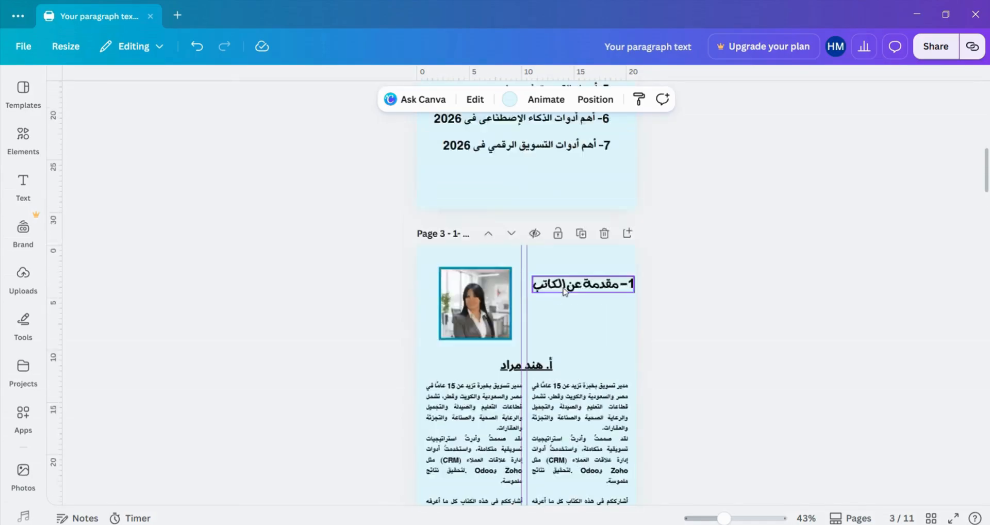
scroll(564, 291, "up", 5)
scroll(567, 283, "down", 7)
scroll(575, 267, "up", 3)
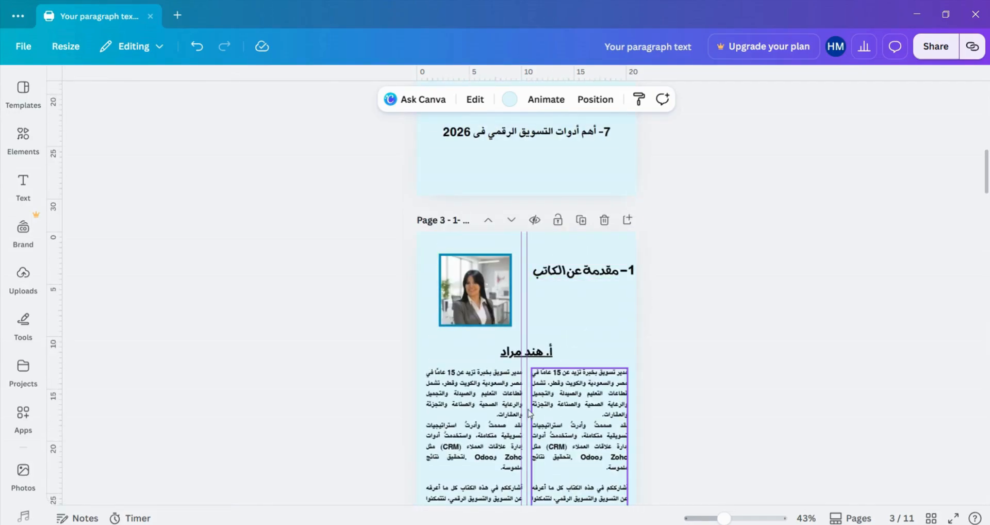
left_click(581, 221)
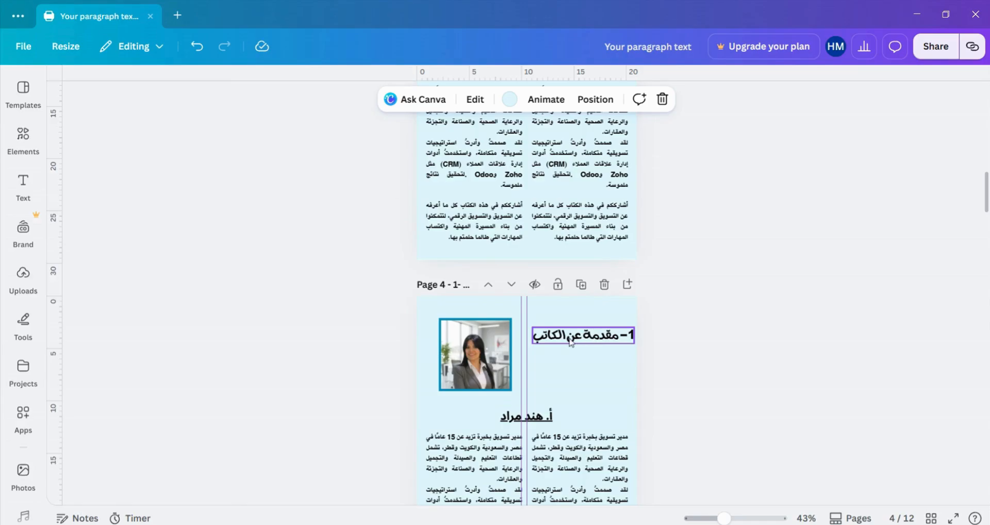
Look through the two-column chapter pages from "2-أهمية التسويق الرقمي" to "6- أهم أدوات الذكاء الإصطناعى فى 2026"
scroll(906, 382, "down", 10)
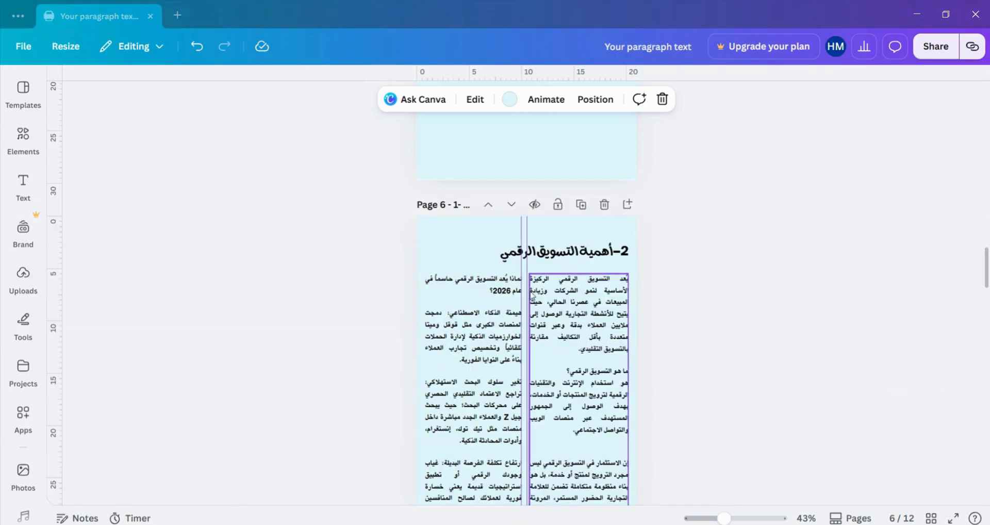
scroll(562, 296, "down", 4)
scroll(577, 295, "up", 3)
scroll(595, 292, "down", 3)
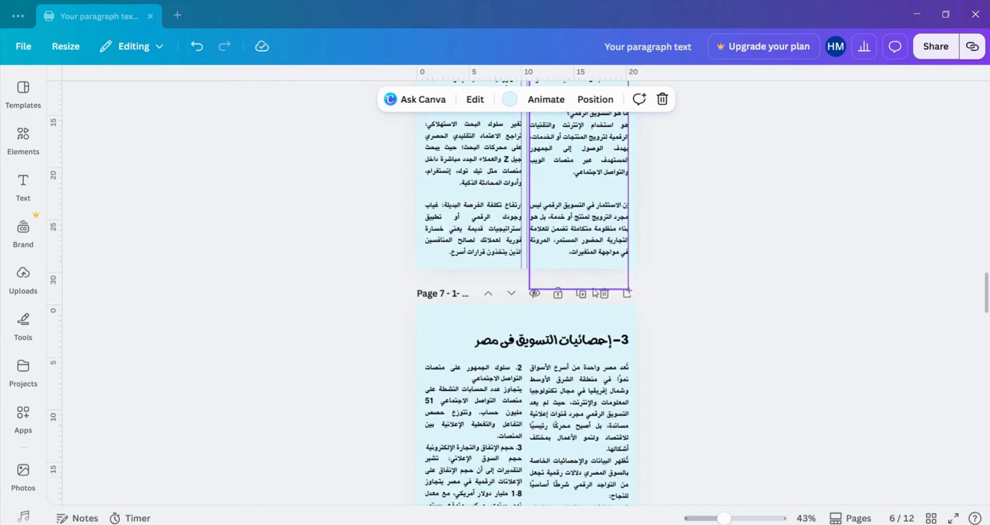
scroll(594, 292, "down", 3)
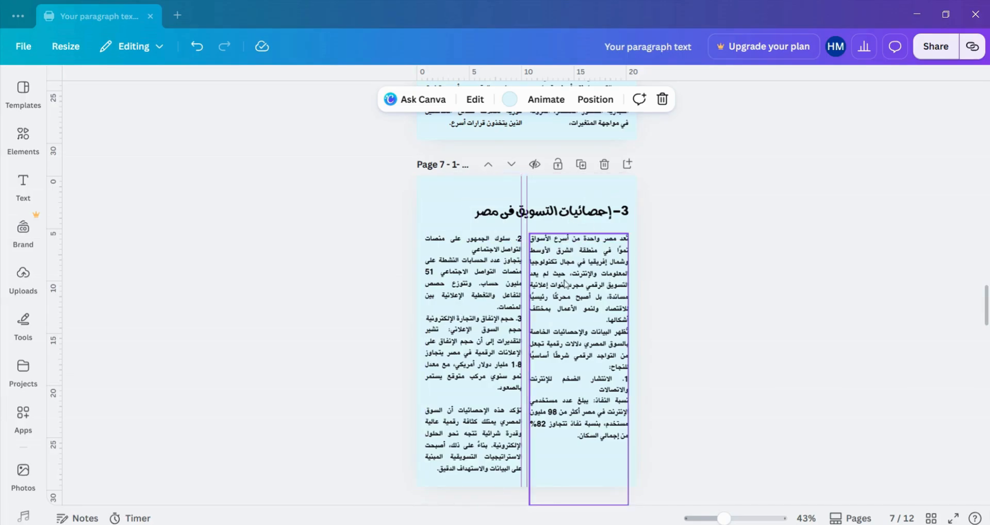
scroll(595, 338, "down", 2)
scroll(595, 338, "down", 15)
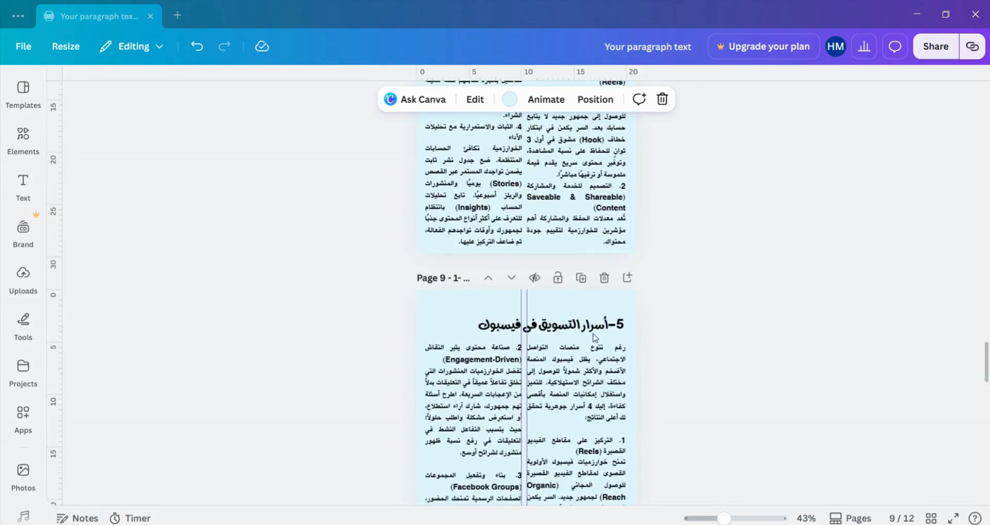
scroll(594, 338, "down", 8)
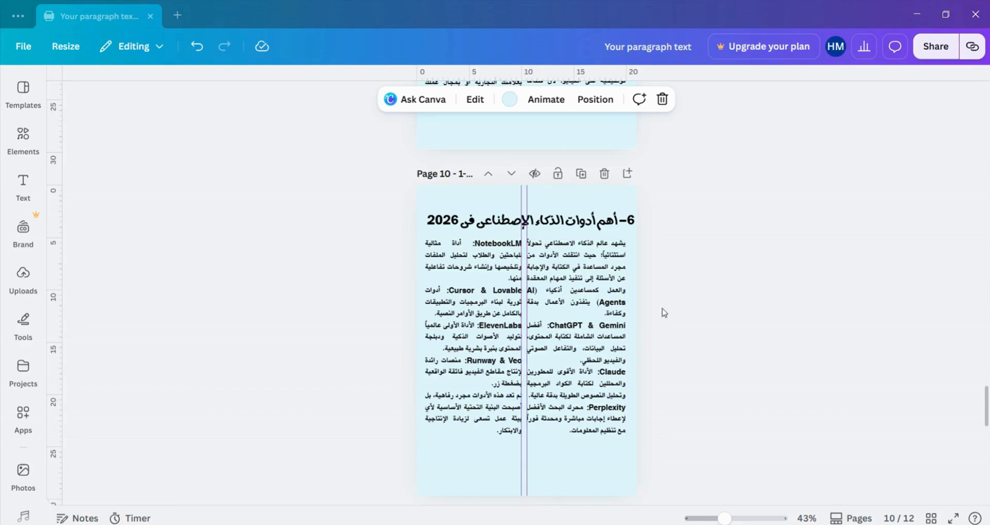
Add a page at the end of the book and enter the closing blurb beginning "لم تعد قواعد التسويق السابقة كافية للبقاء في السوق"
key("ctrl+Return")
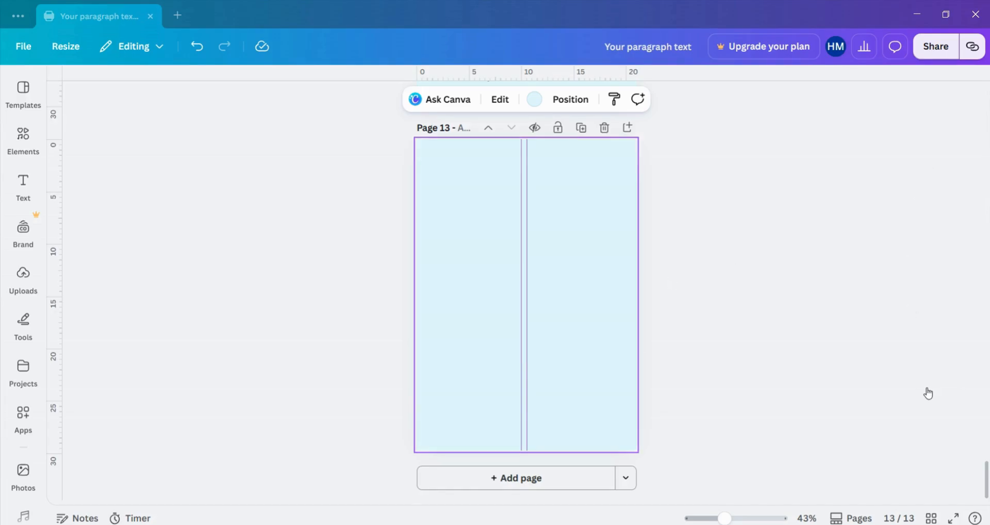
type("لم تعد قواعد التسويق السابقة كافية للبقاء في السوق. يضع هذا الكتاب بين يديك الخارطة العملية للتسويق الرقمي في عام 2026، حيث تتكامل تقنيات الذكاء الاصطناعي والأتمتة الذكية مع صناعة المحتوى البصري وتجارب العملاء المخصصة. سواء كنت تسعى لبناء علامة تجارية قوية، أو رفع كفاءة إعلاناتك المدفوعة، أو تحسين ظهورك في محركات البحث؛ فهذا الدليل يمنحك الاستراتيجيات والأدوات التي تحول المتابعين إلى عملاء دائمين وتضمن لك أفضل عائد على الاستثمار.")
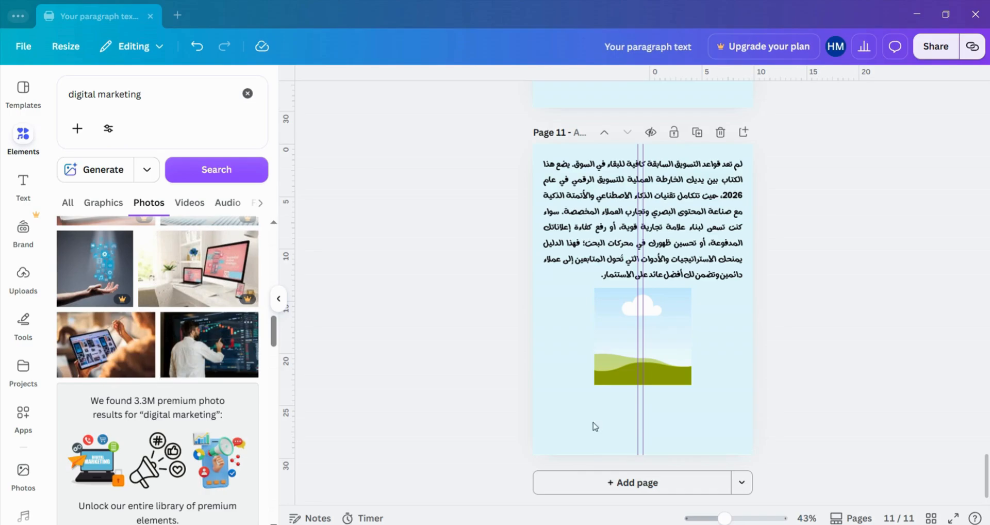
Fill the closing page's frame with the digital marketing photo of hands holding a tablet, and paste the author byline beneath it
scroll(157, 309, "up", 3)
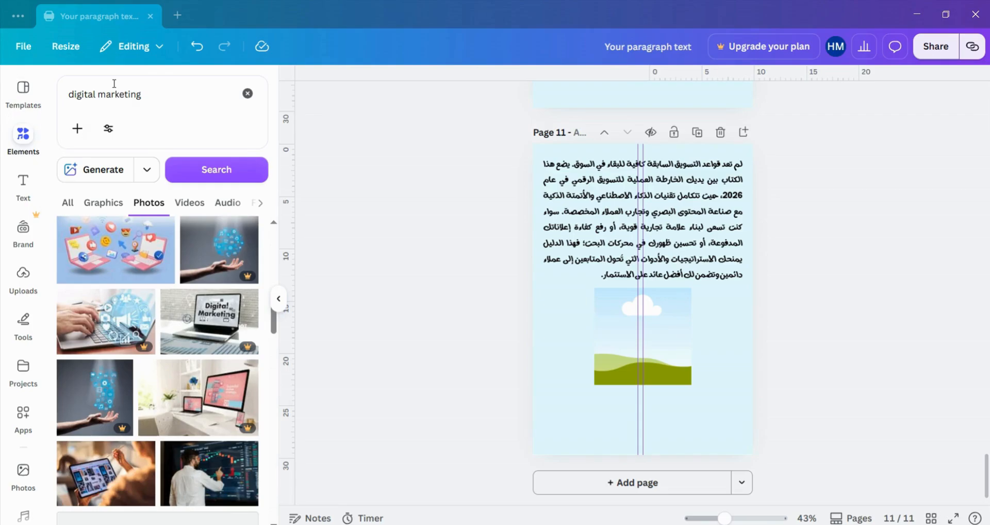
scroll(138, 402, "down", 2)
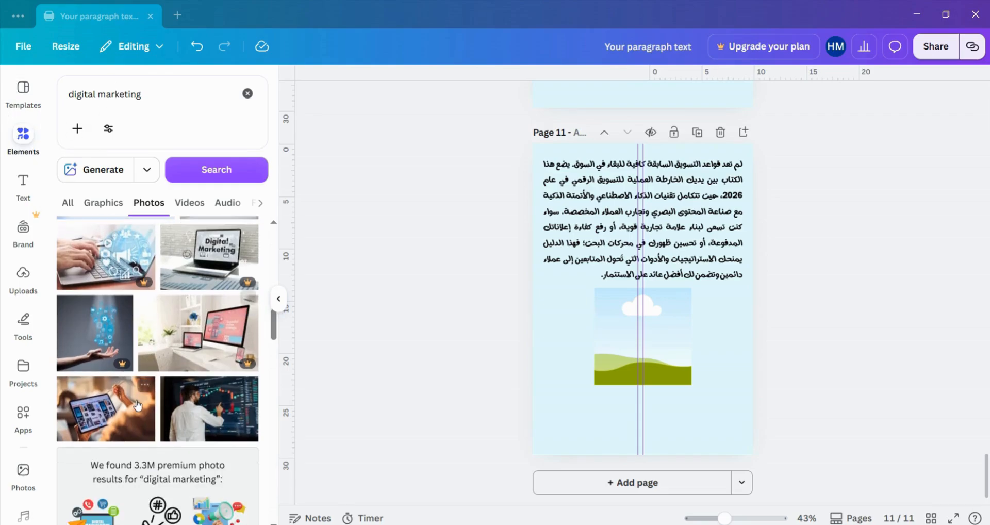
left_click_drag(137, 406, 648, 330)
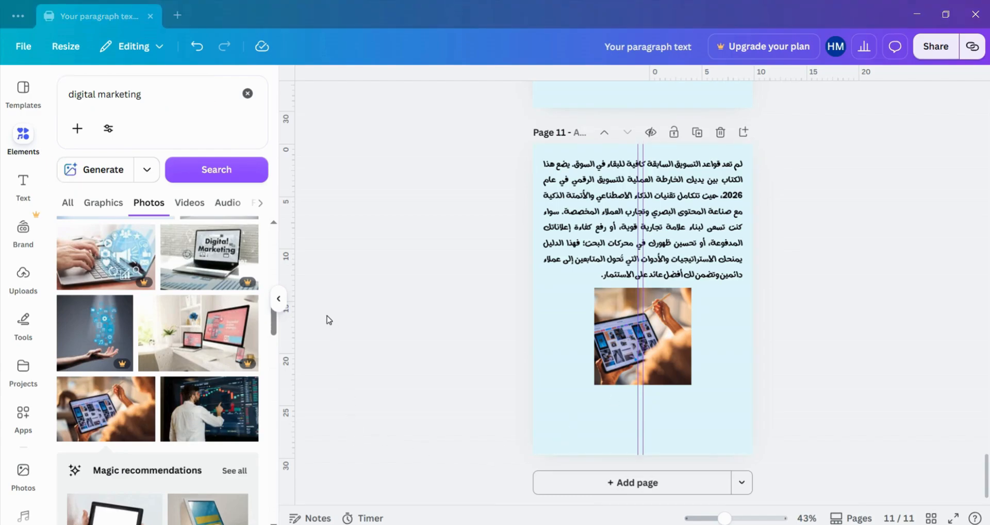
right_click(656, 432)
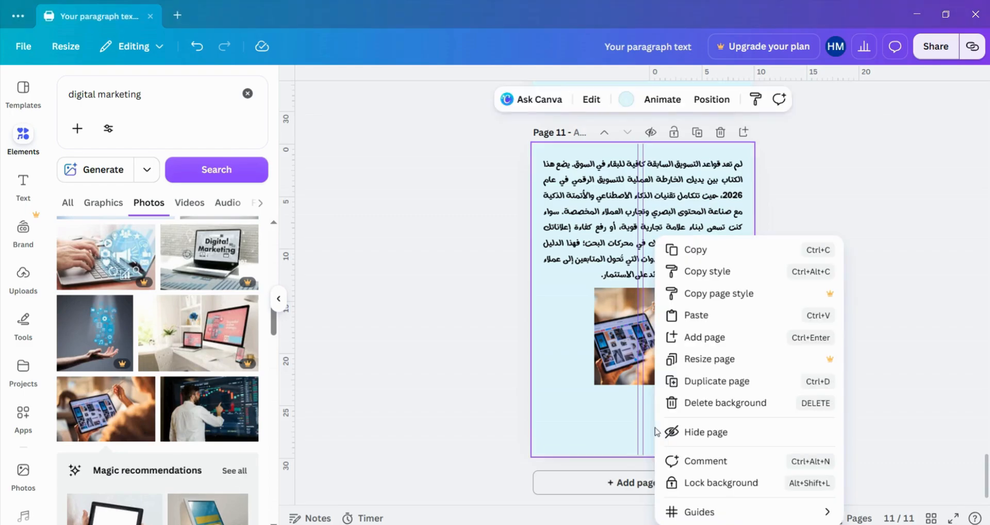
left_click(718, 313)
Select the closing page's blurb, photo and byline together and check their alignment options
left_click(654, 277)
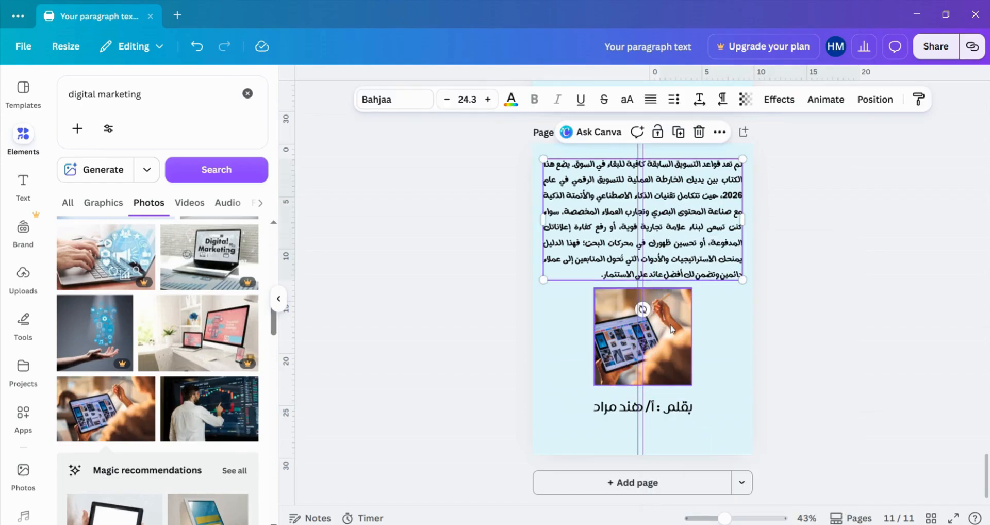
key("ctrl+a")
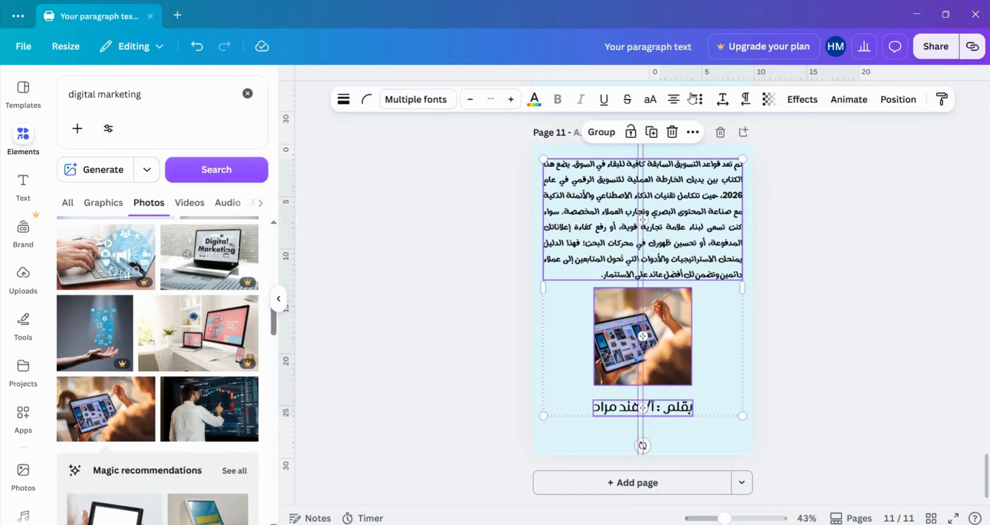
left_click(909, 109)
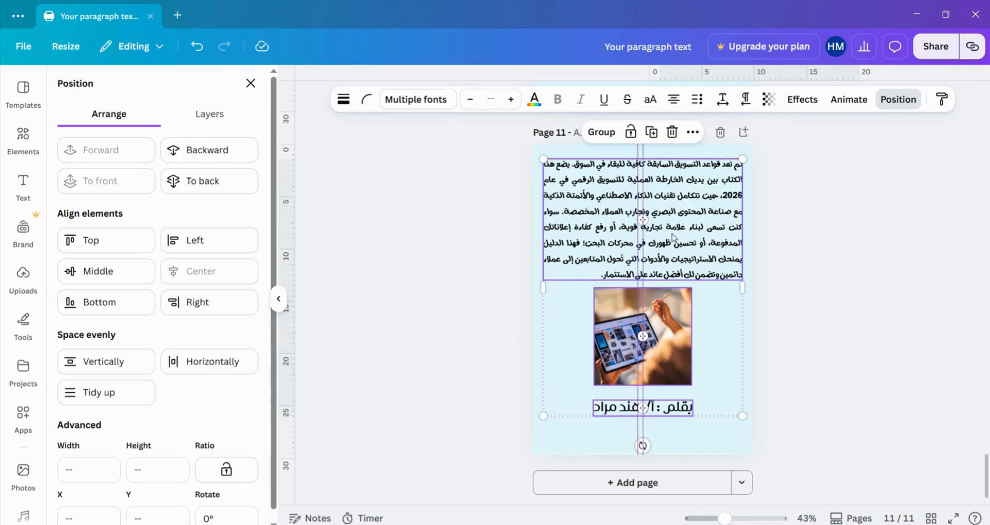
left_click(876, 293)
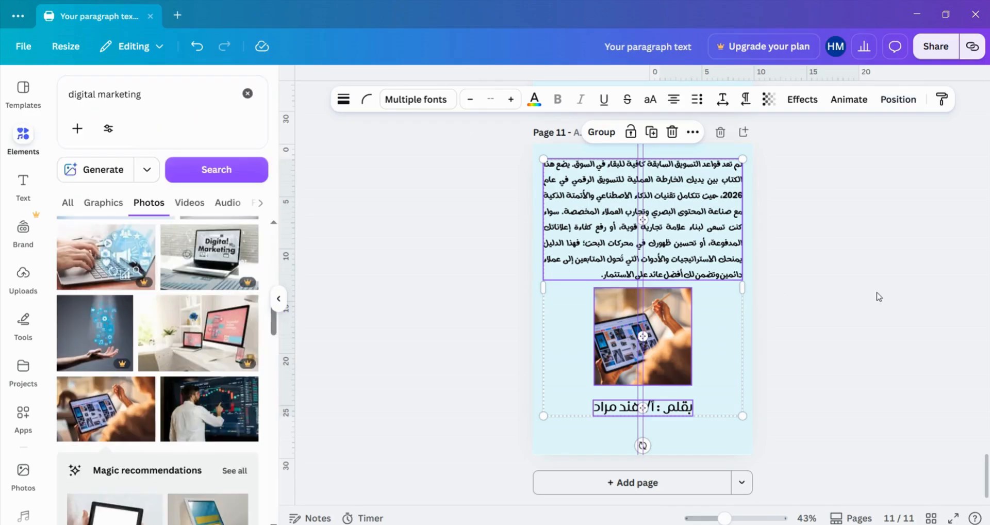
left_click(867, 303)
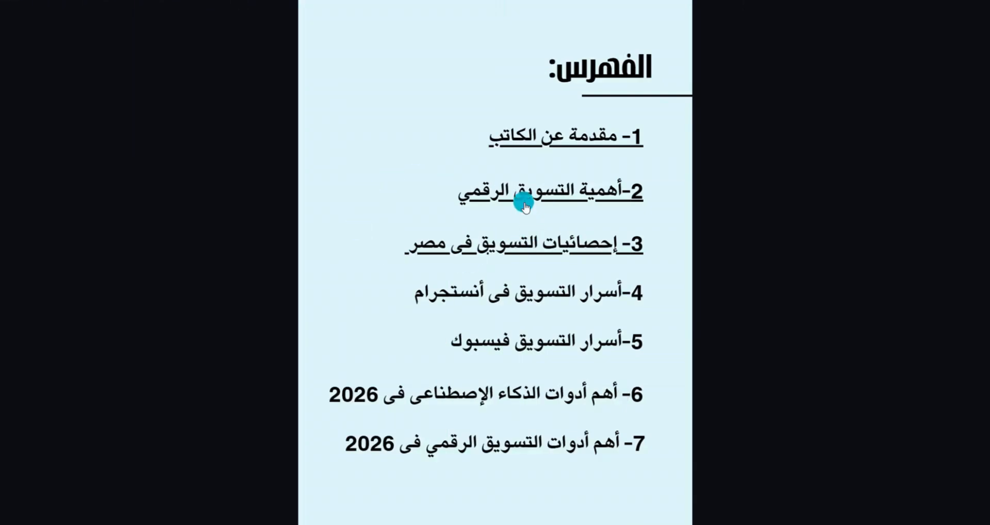
Test the table-of-contents links for "2-أهمية التسويق الرقمي" and "3- إحصائيات التسويق فى مصر" in the full-screen presentation
left_click(525, 201)
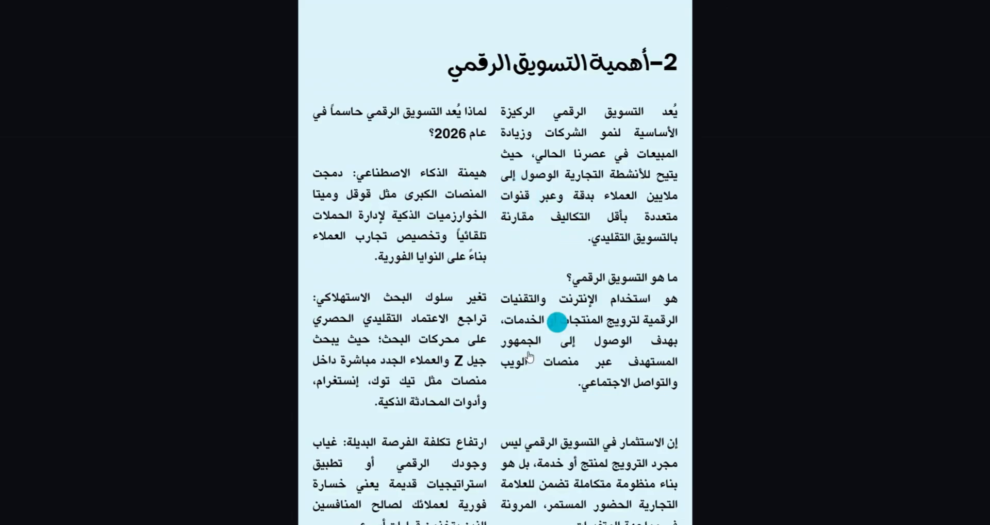
left_click(573, 250)
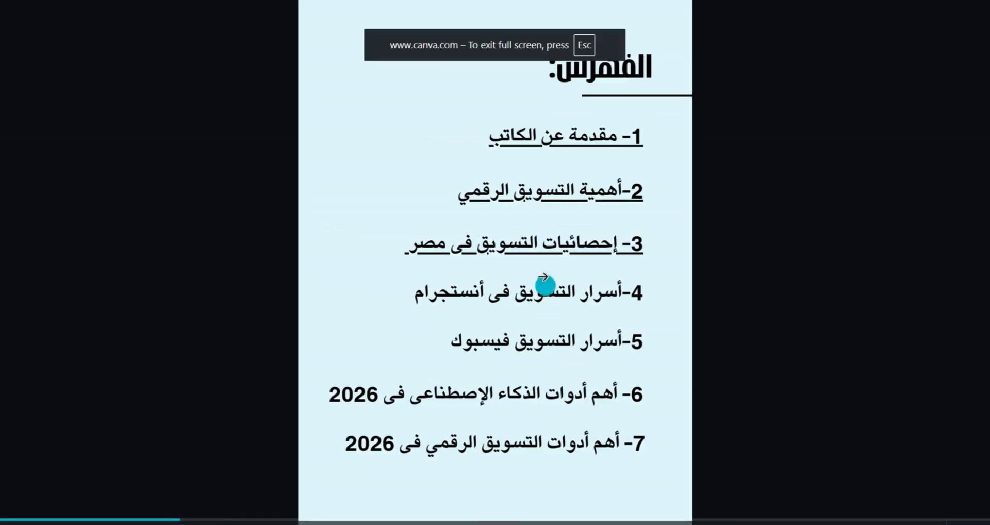
left_click(548, 246)
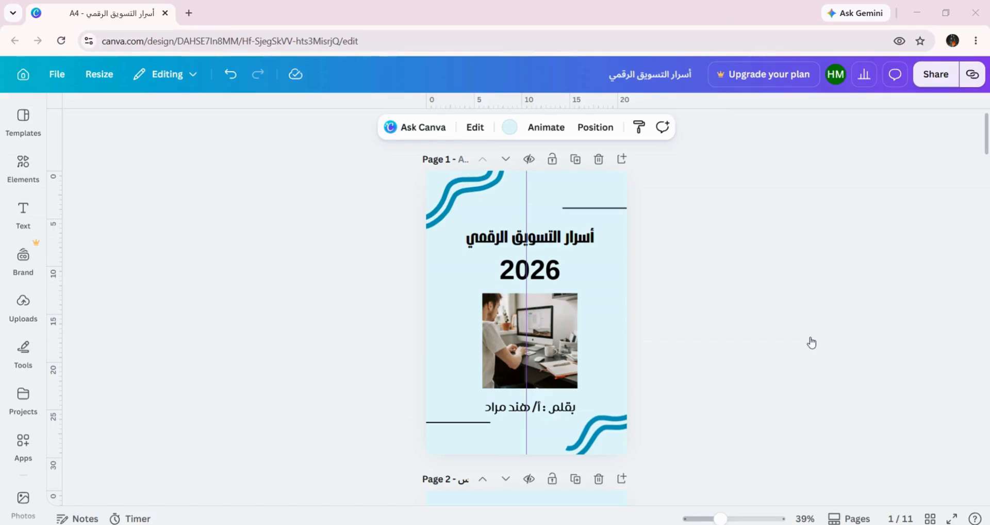
Find the Heyzine Flipbooks publishing option among the design's sharing destinations and open it
left_click(936, 75)
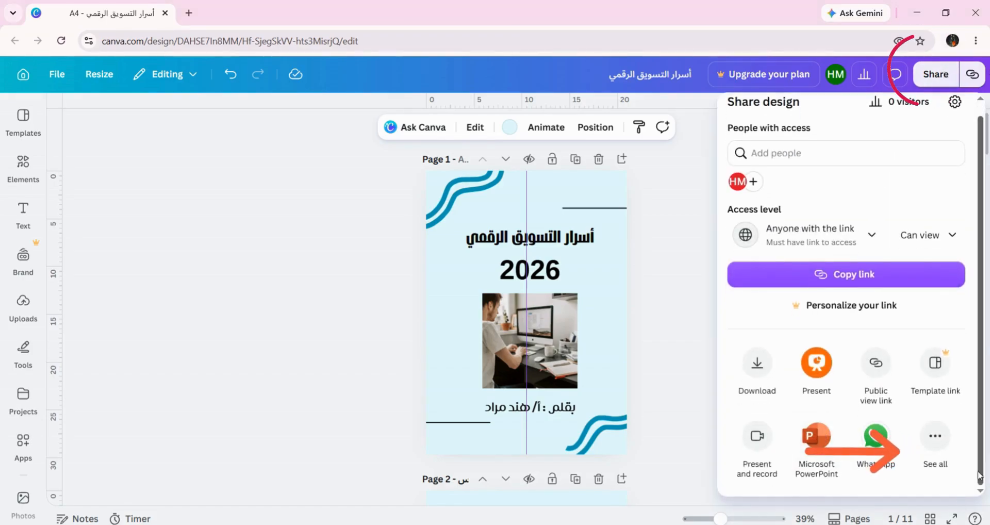
left_click(938, 465)
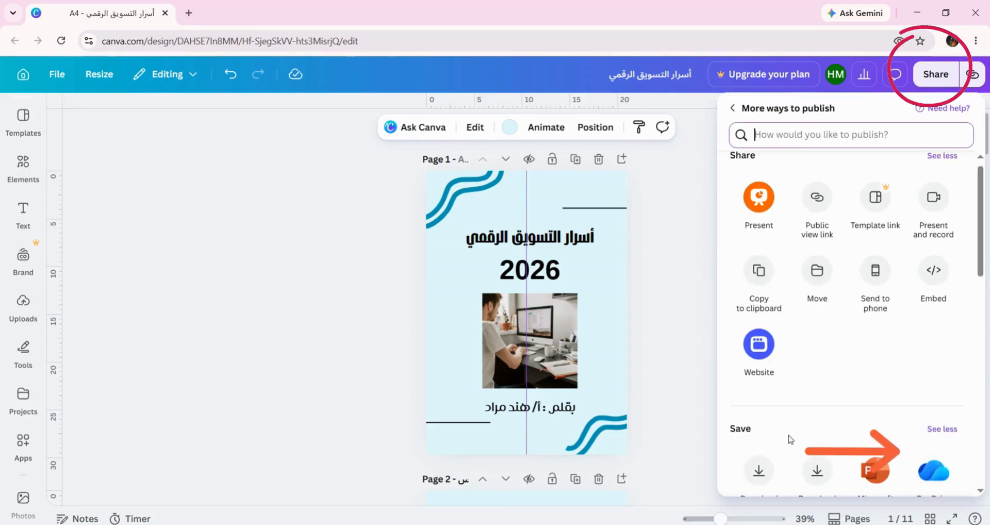
scroll(784, 419, "down", 3)
scroll(788, 422, "down", 9)
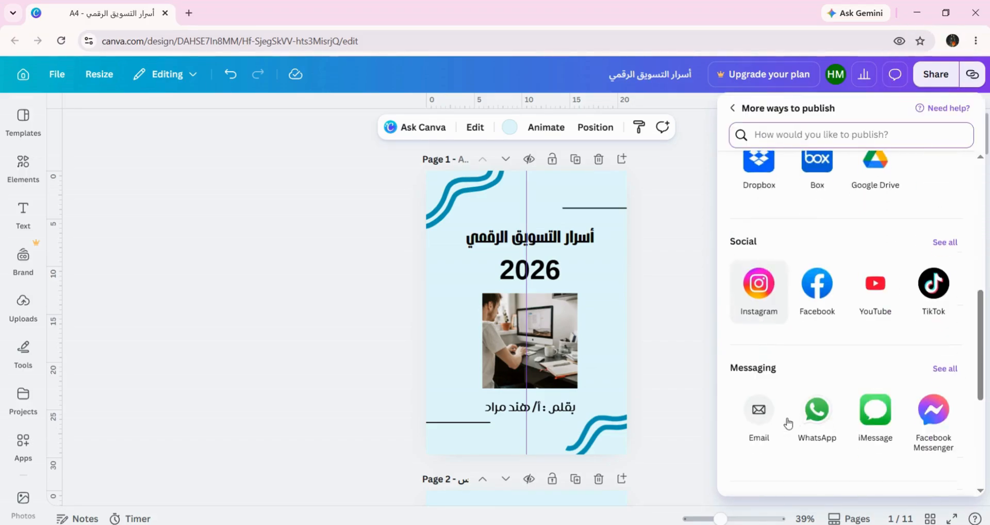
scroll(787, 420, "up", 3)
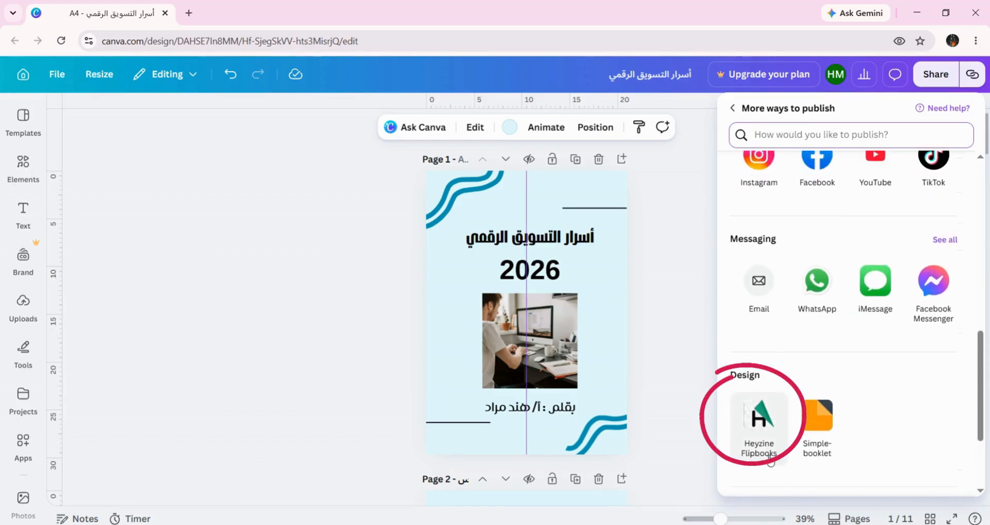
left_click(768, 456)
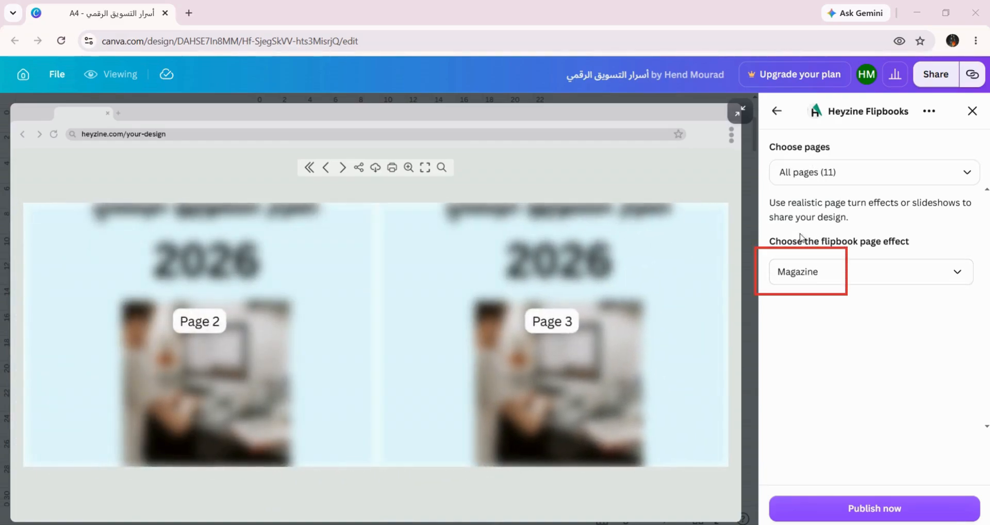
Choose the Magazine page effect for the flipbook and publish all pages of the book
left_click(805, 282)
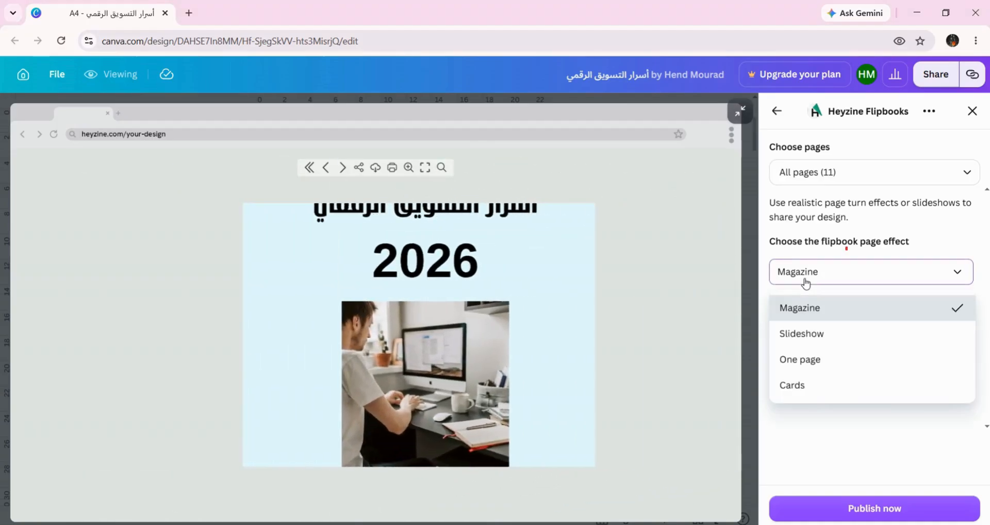
left_click(803, 310)
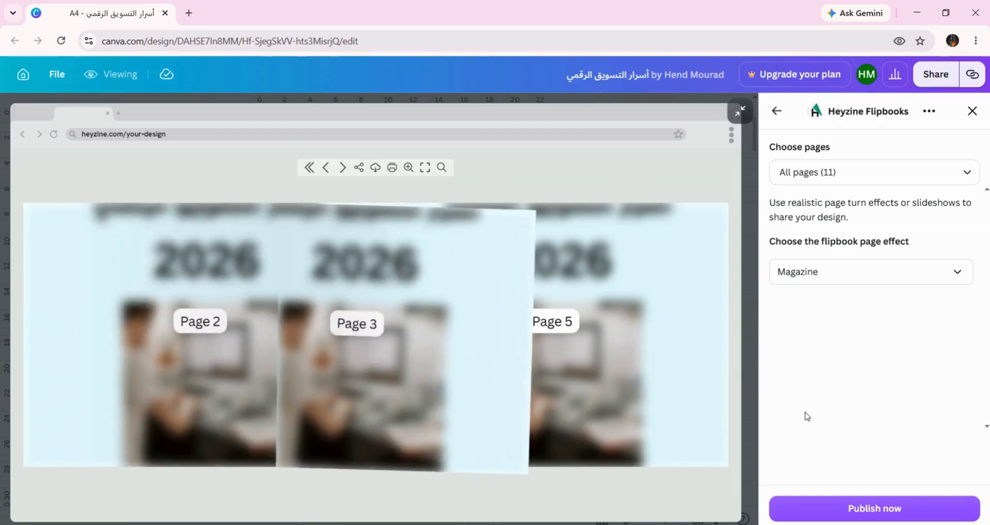
left_click(890, 513)
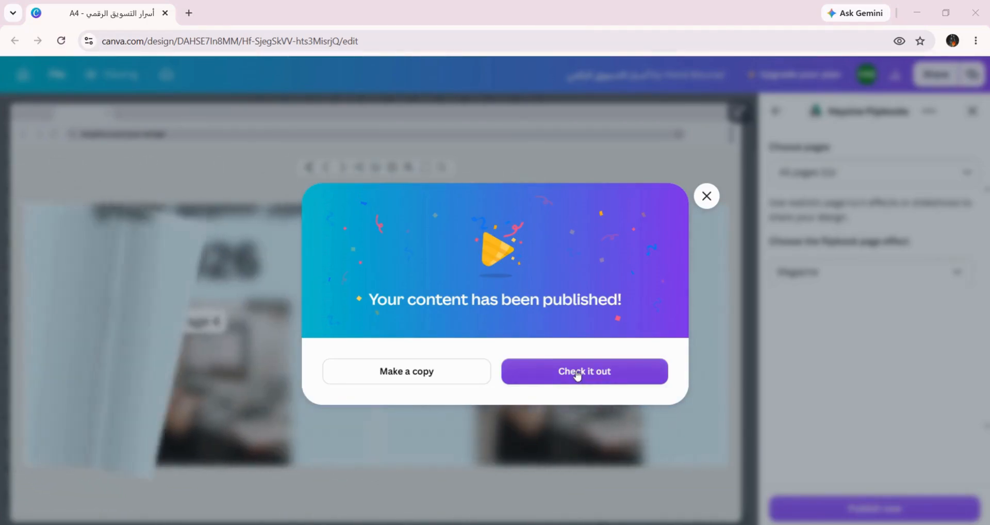
Open the published flipbook in Heyzine, leaf through its first spreads and return to the cover
left_click(577, 372)
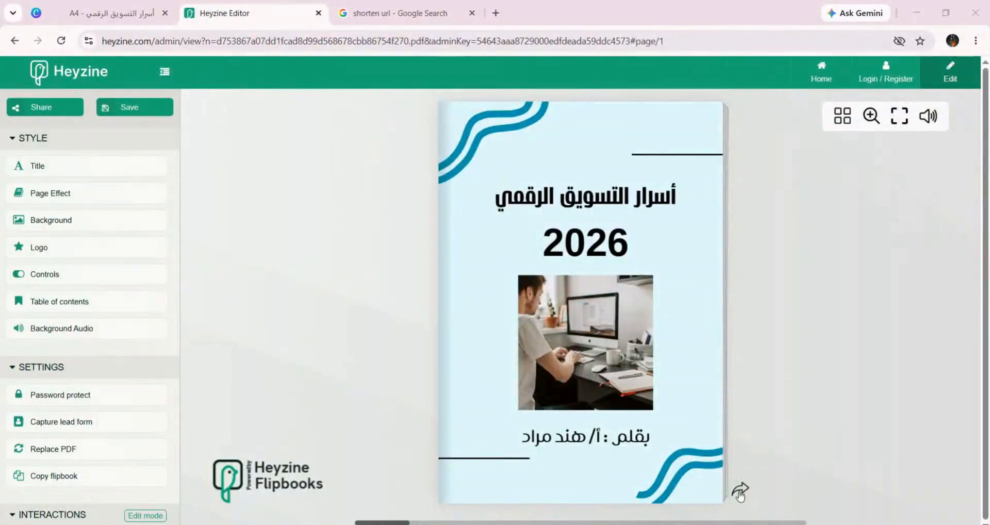
left_click(740, 492)
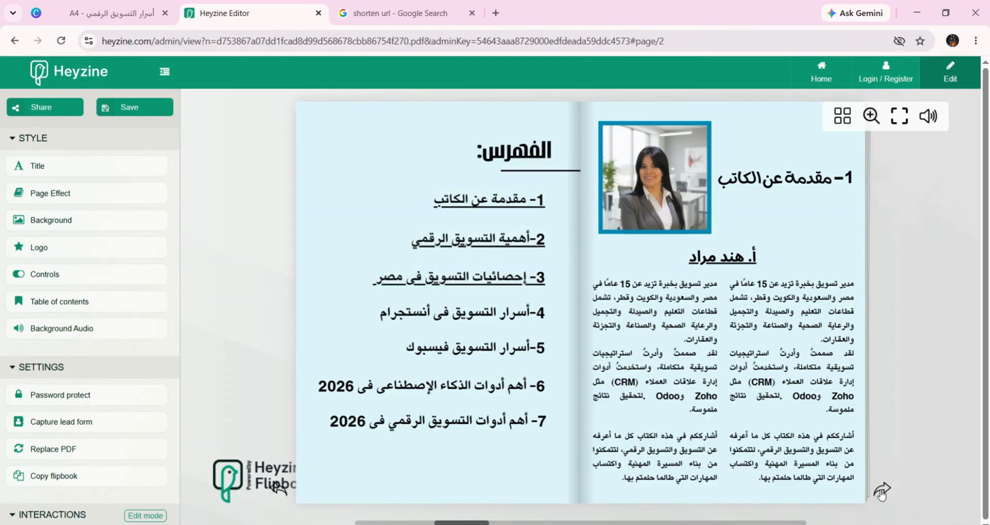
left_click(882, 490)
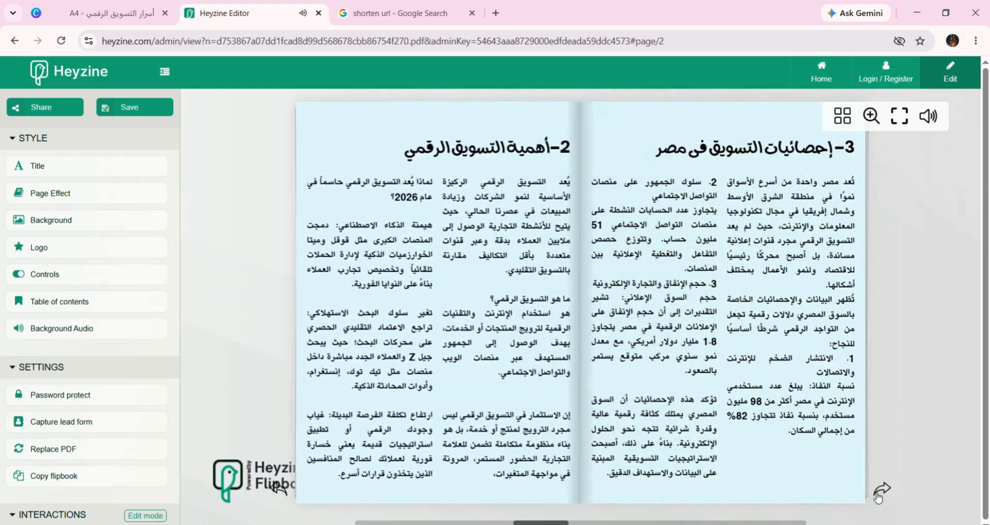
left_click(882, 488)
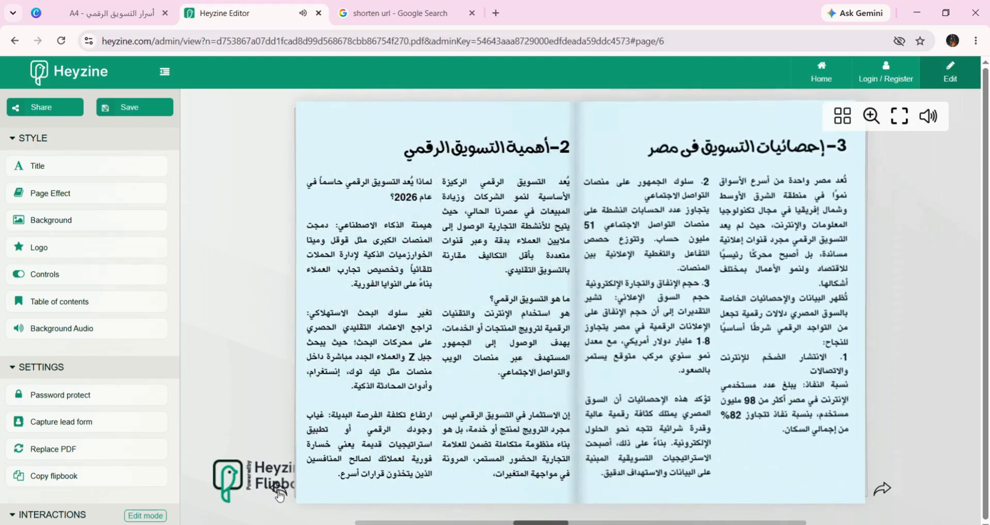
left_click(279, 495)
left_click(279, 495)
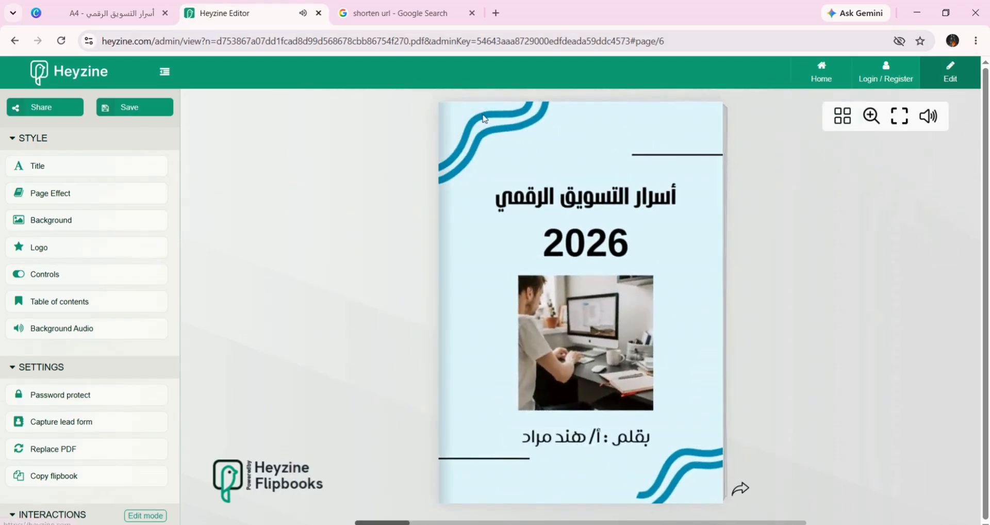
Copy the full web address of the flipbook opened at its cover
left_click(512, 46)
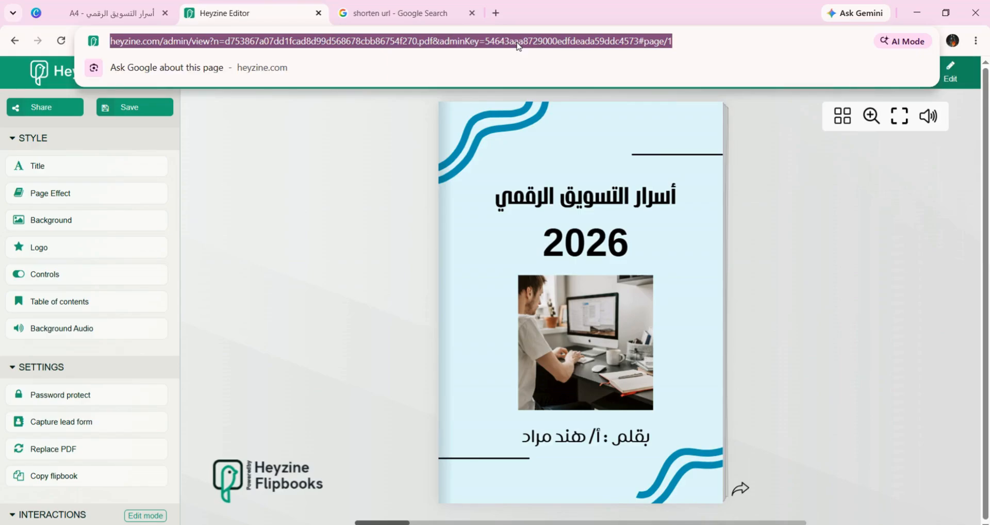
right_click(518, 45)
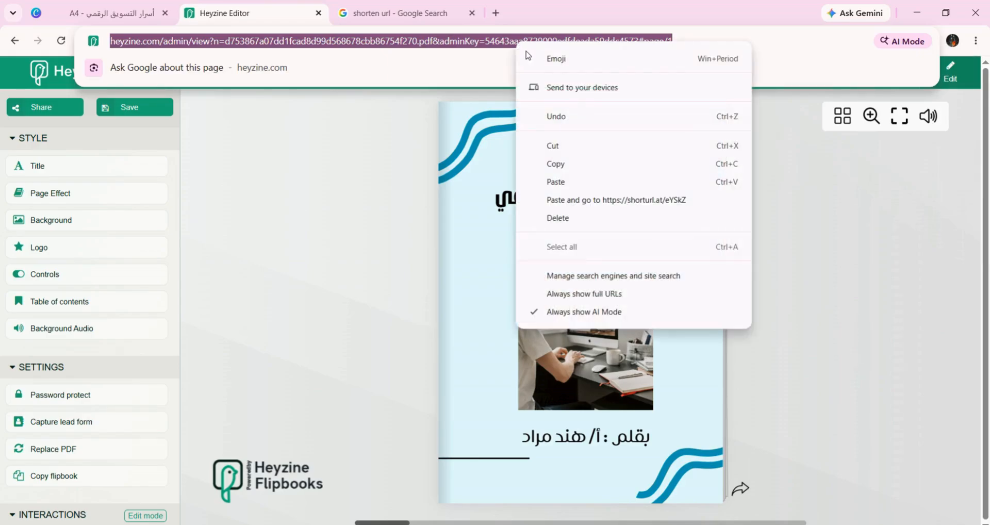
left_click(551, 165)
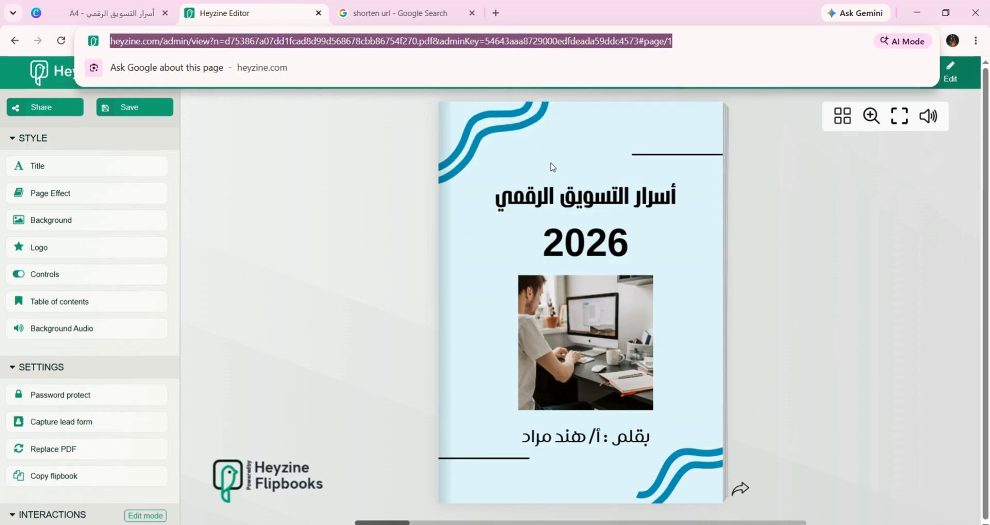
Open the ShortURL site from the "shorten url" search results, shorten the copied flipbook address and copy the short link
left_click(384, 14)
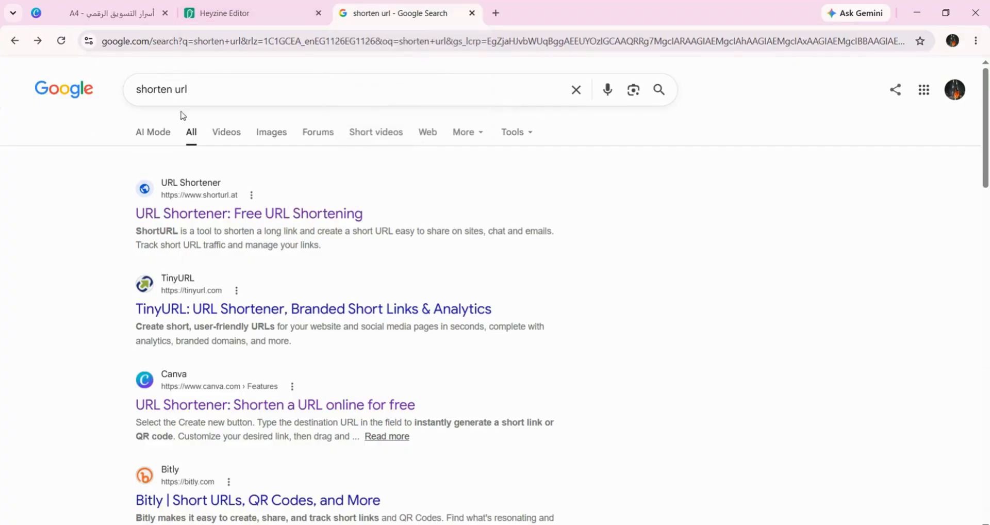
left_click(216, 213)
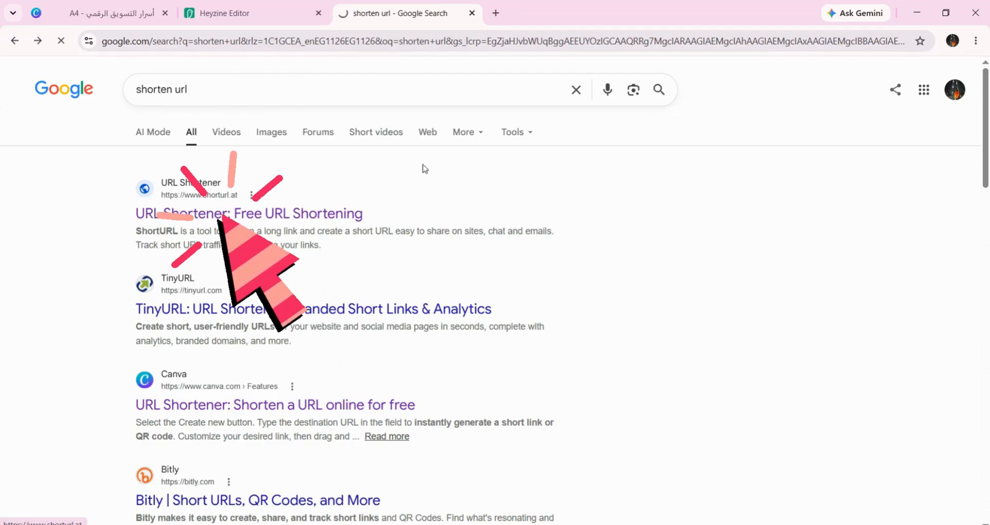
left_click(353, 213)
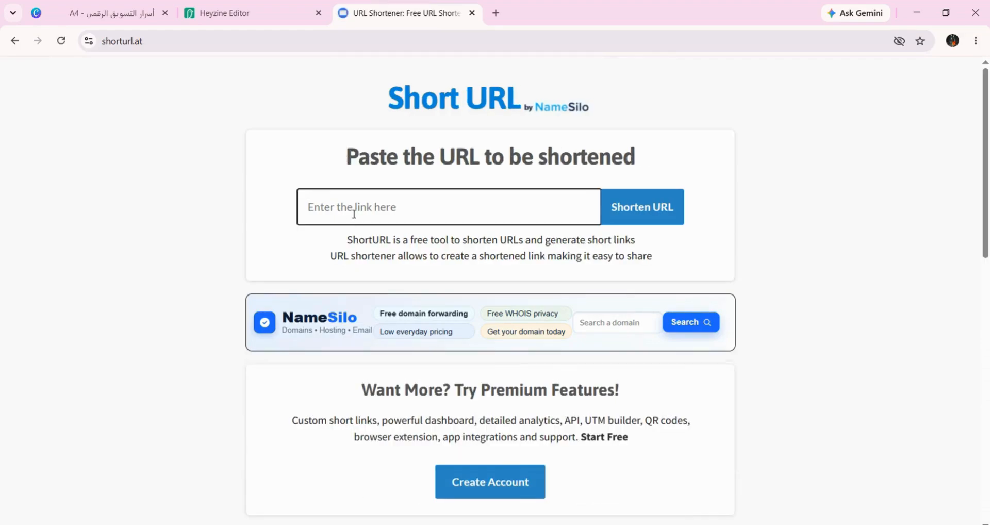
key("ctrl+v")
left_click(634, 214)
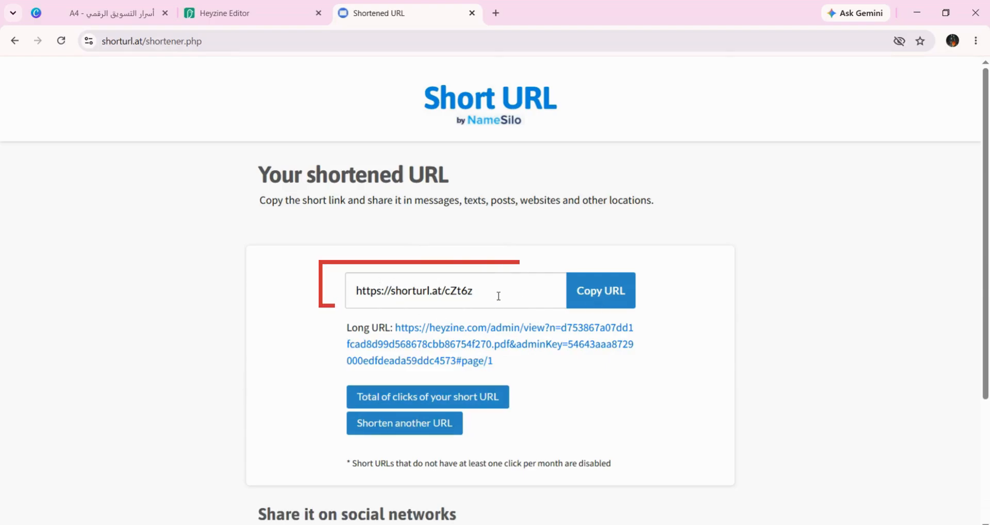
left_click(609, 294)
Test the short link in a new browser tab, turn the flipbook to its contents spread and dismiss the Heyzine welcome message
left_click(496, 13)
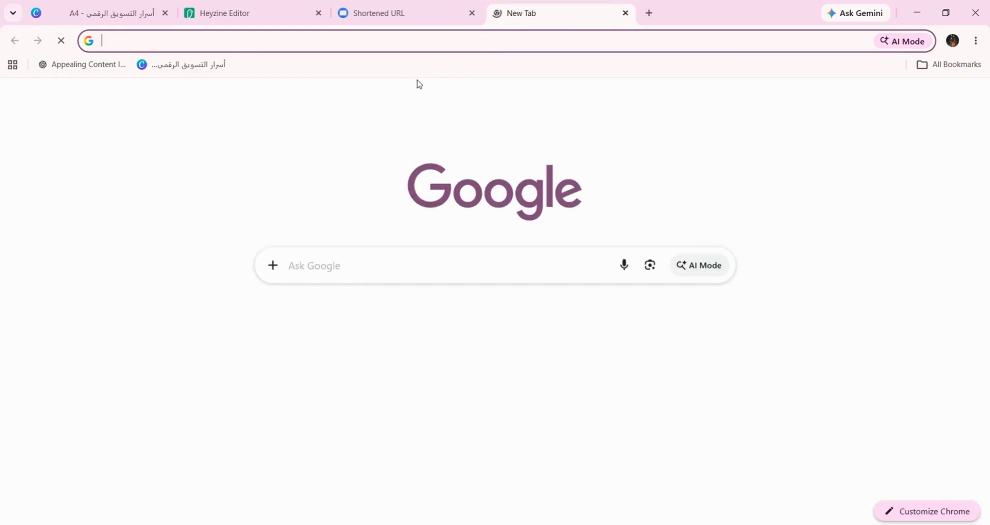
key("ctrl+v")
key("Return")
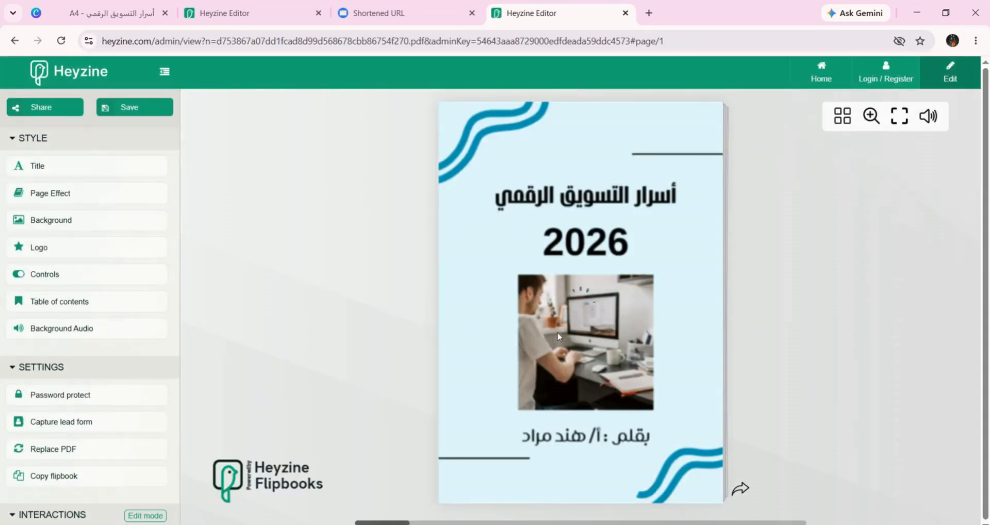
left_click(740, 490)
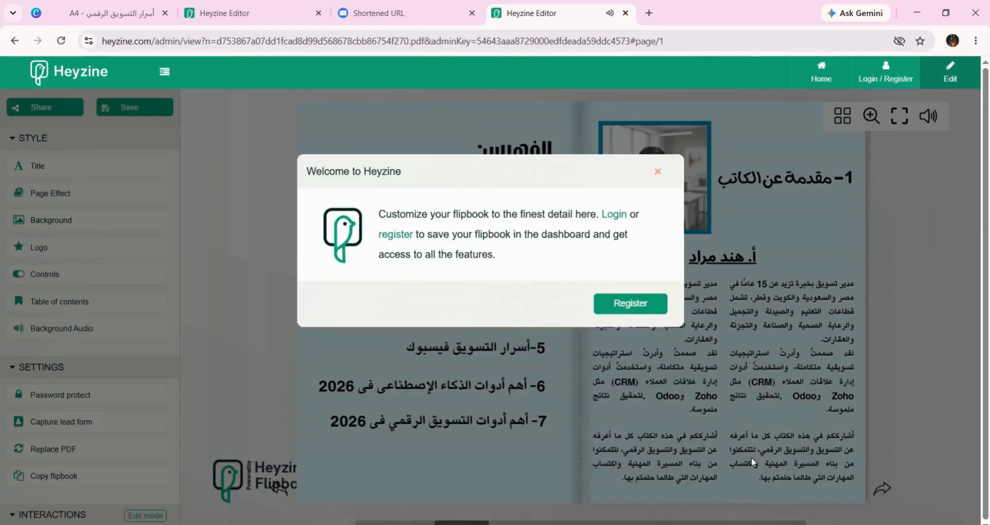
left_click(656, 173)
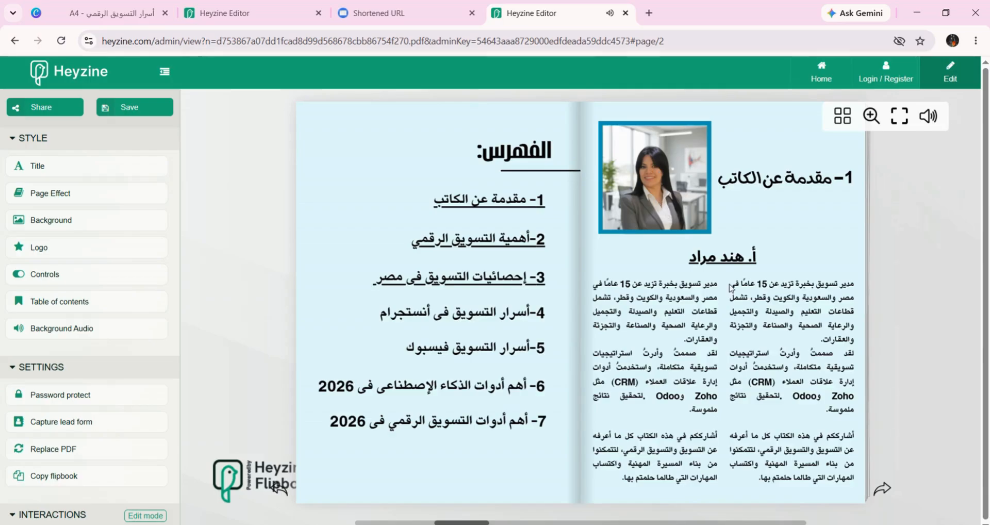